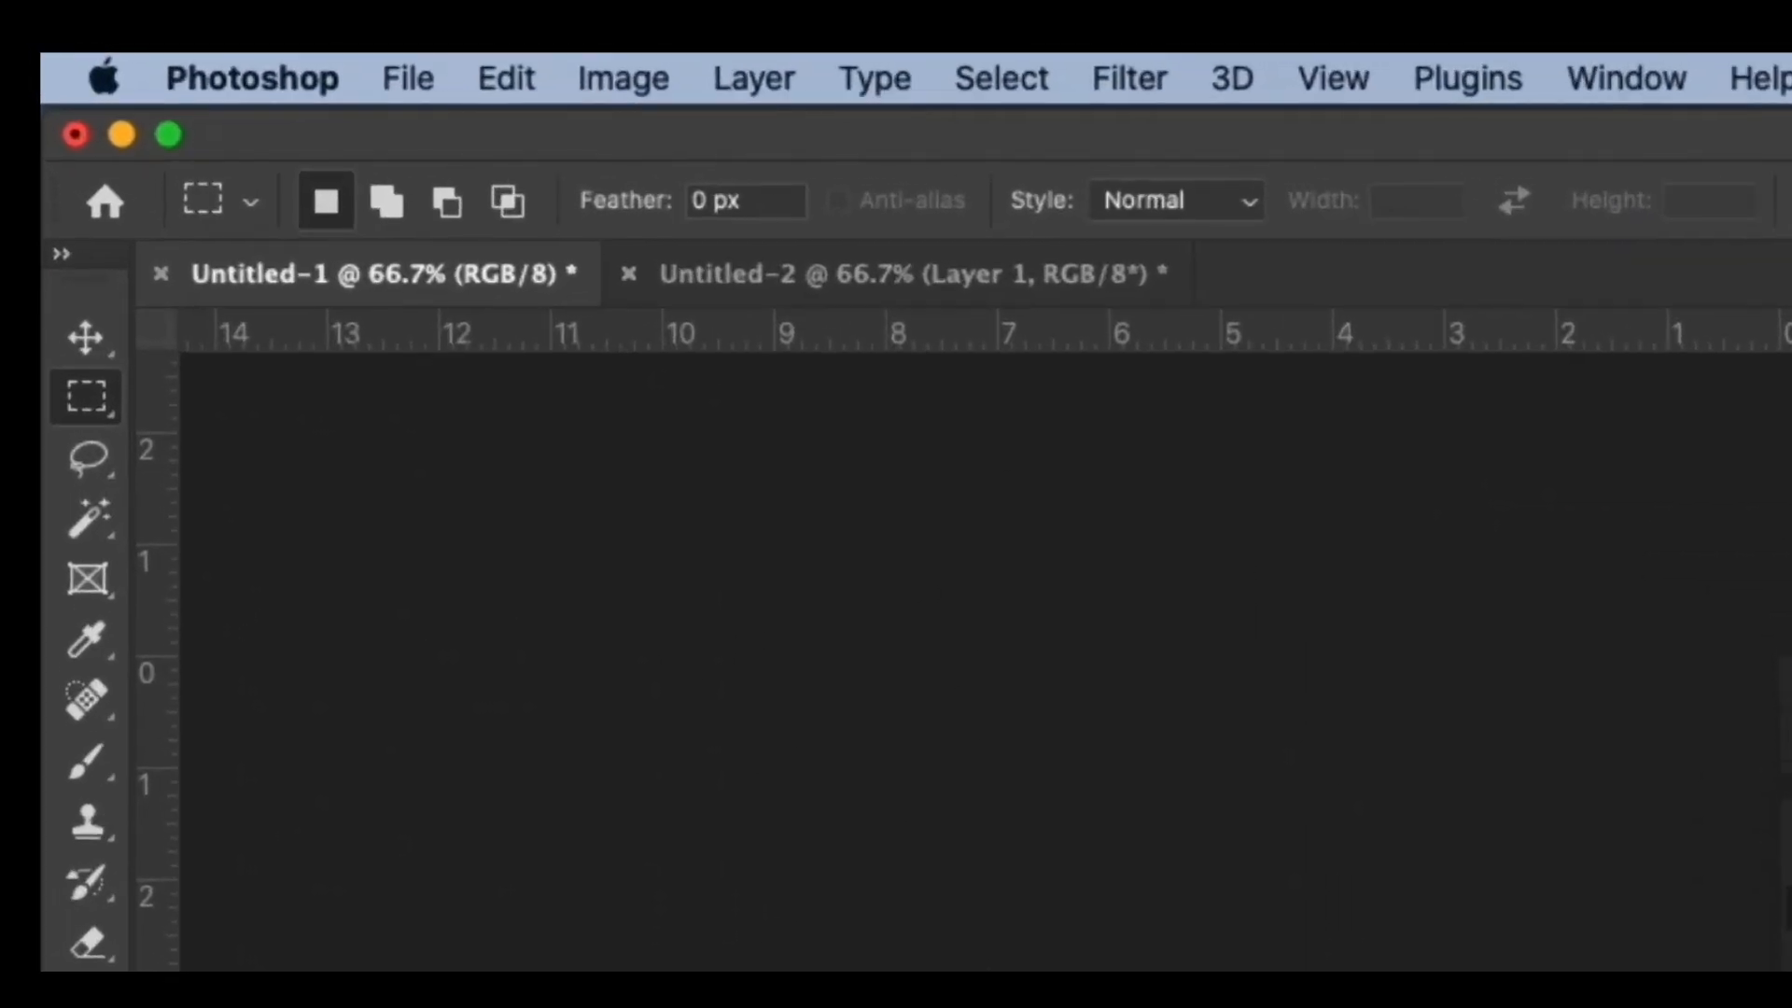
Set the HUD Color Picker to Hue Wheel in the General preferences.
{"action": "left_click", "coordinate": [252, 77]}
{"action": "mouse_move", "coordinate": [373, 223]}
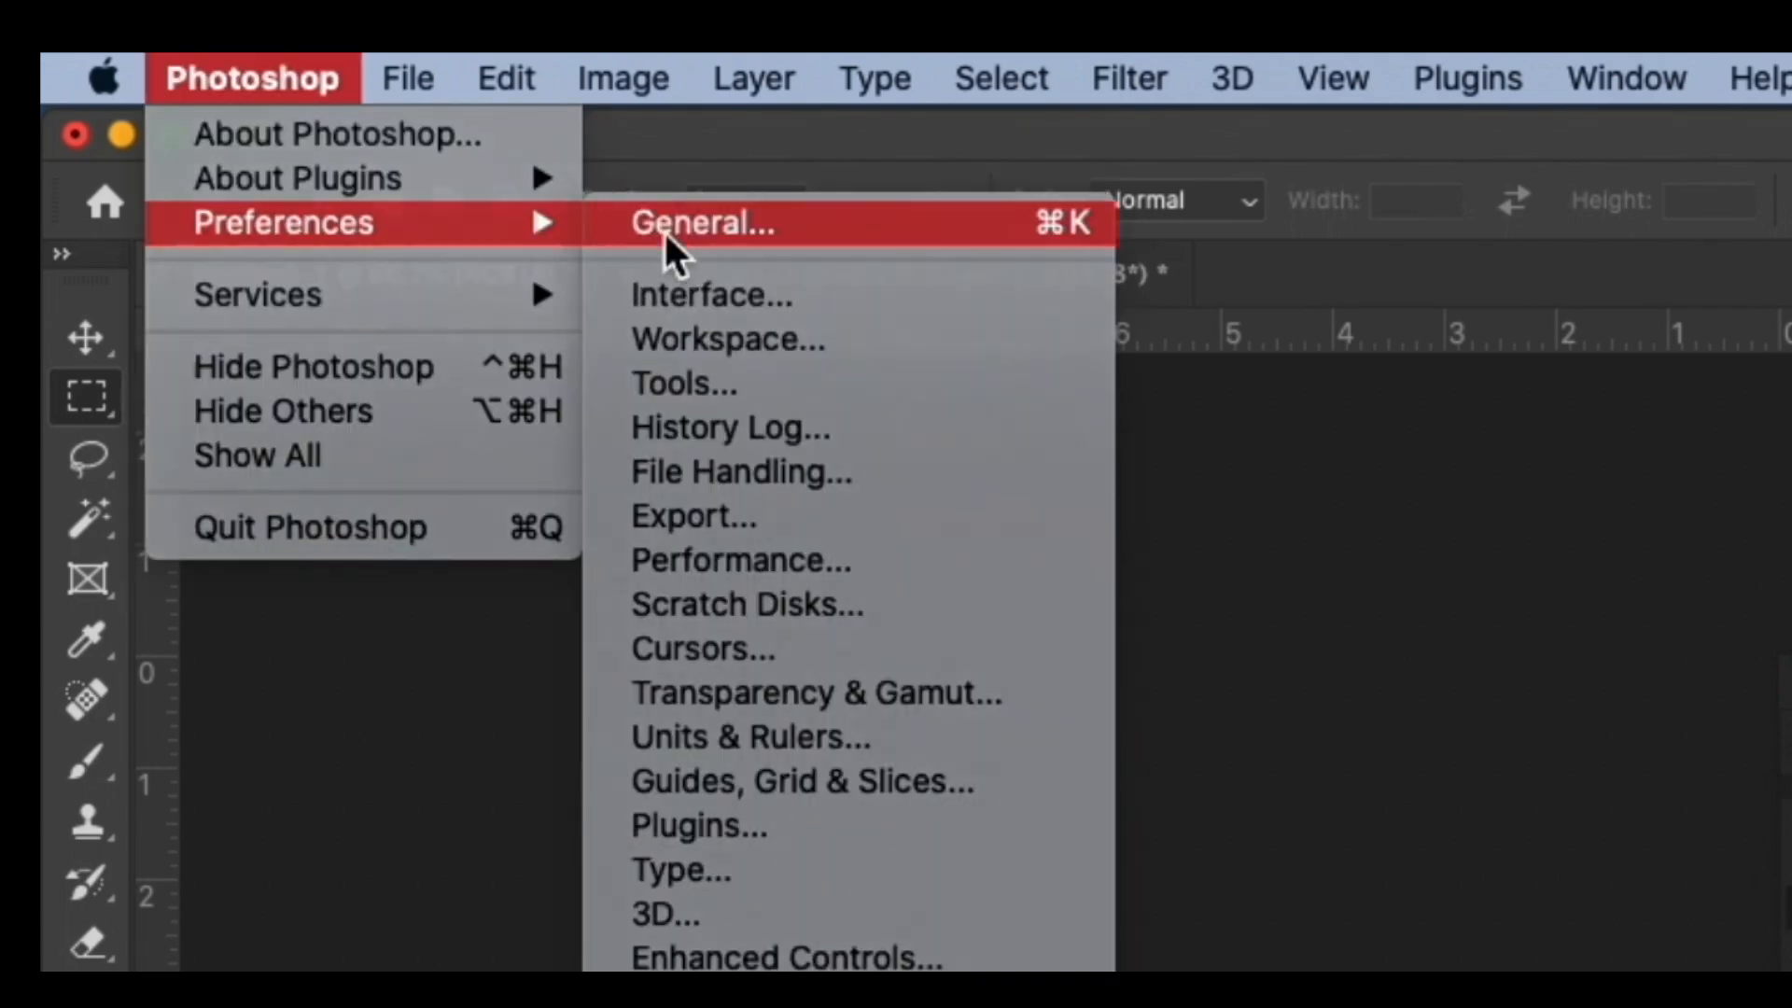
{"action": "left_click", "coordinate": [662, 228]}
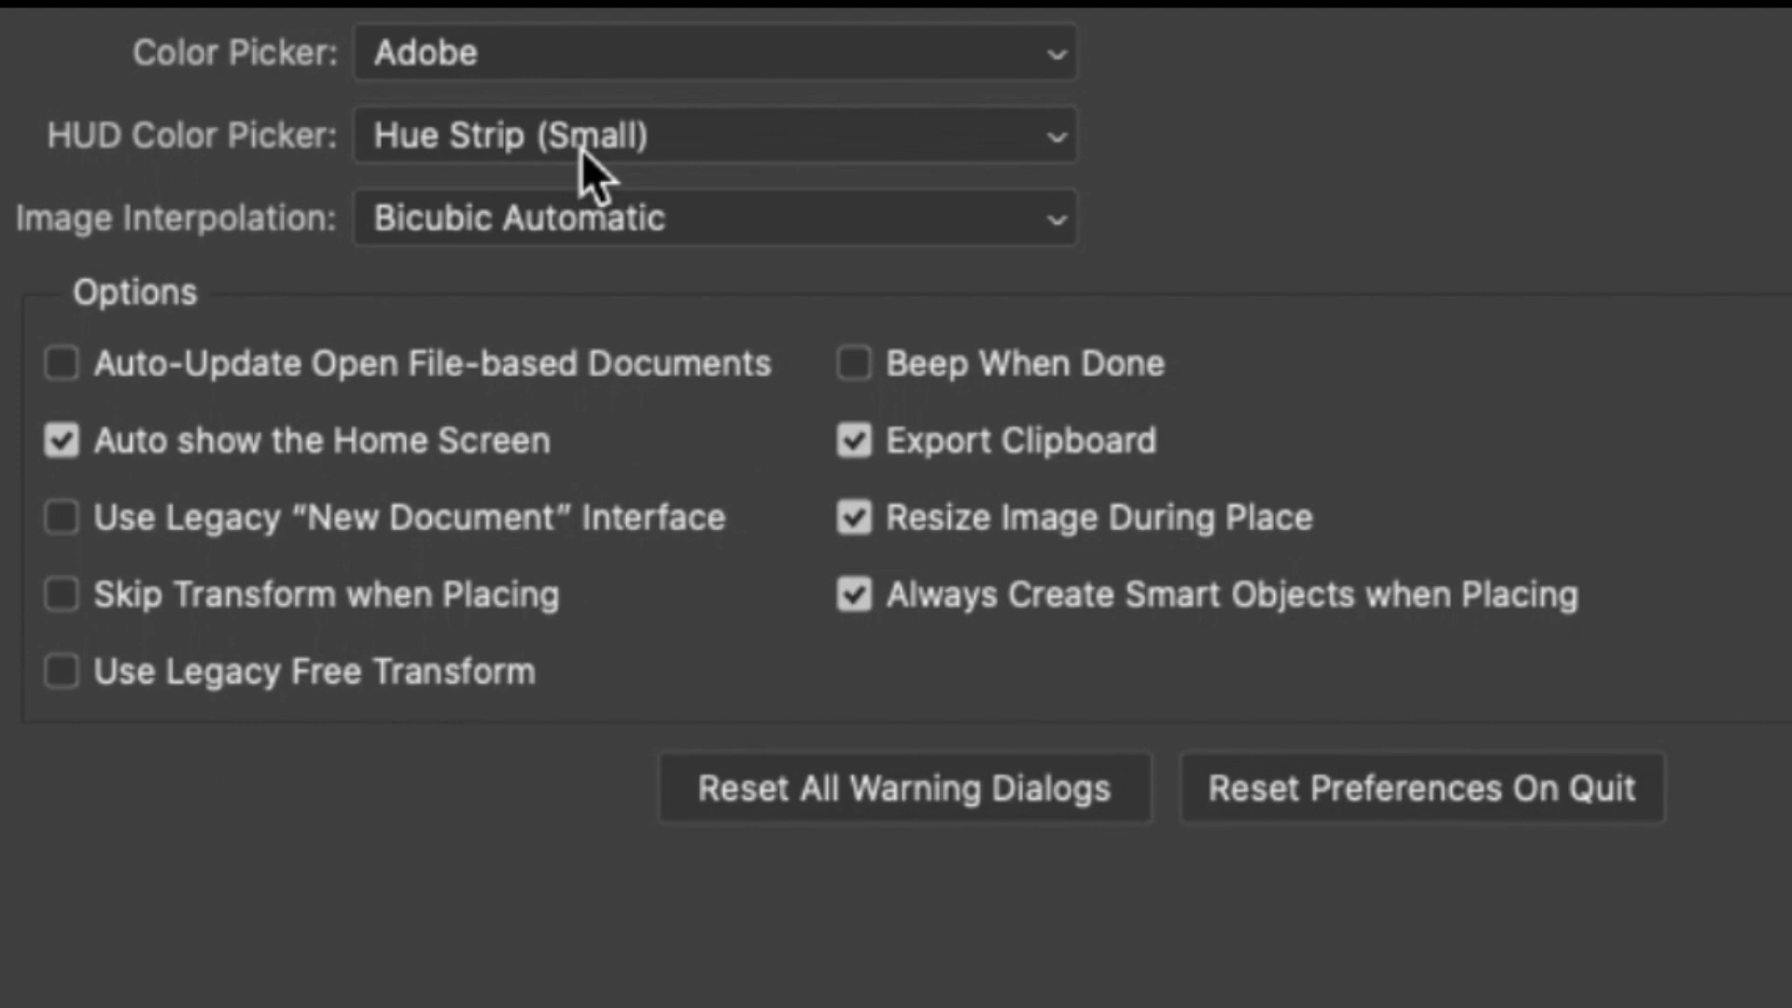
{"action": "left_click", "coordinate": [580, 149]}
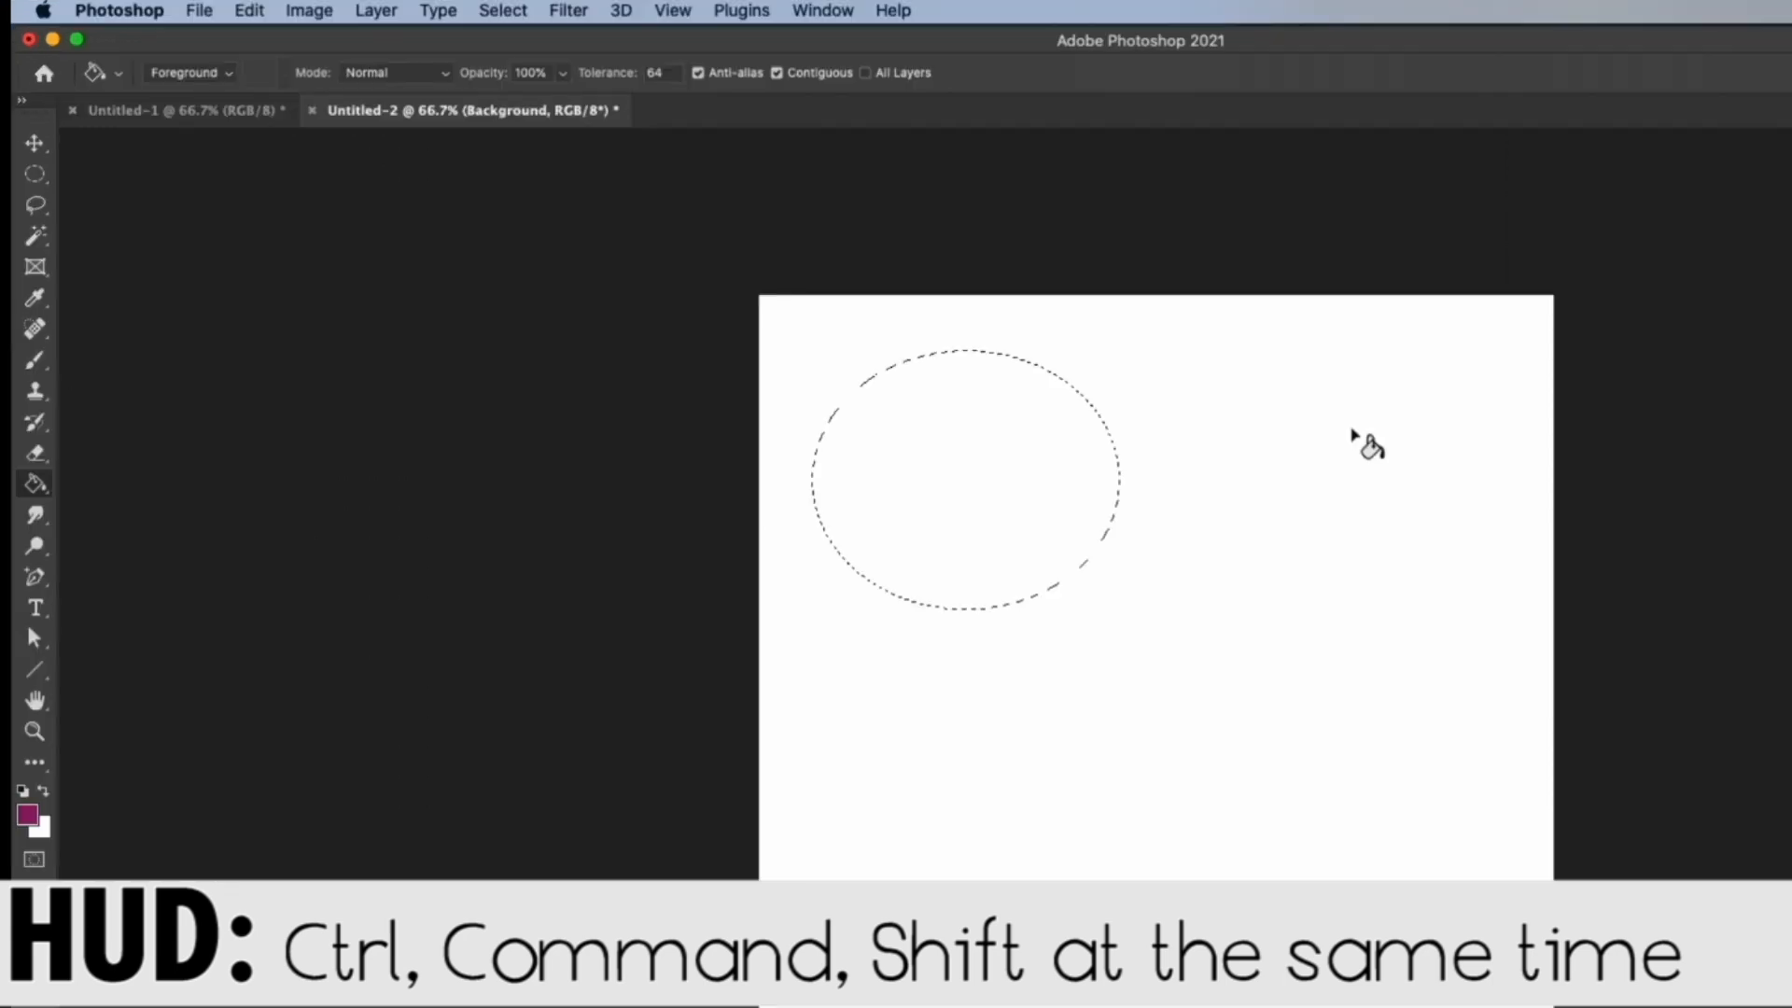
Pick a muted crimson foreground colour with the HUD color picker and fill the elliptical selection with it.
{"action": "left_click", "coordinate": [1353, 434], "text": "ctrl+shift+super"}
{"action": "left_click_drag", "start_coordinate": [1353, 434], "coordinate": [1296, 616]}
{"action": "mouse_move", "coordinate": [1409, 725]}
{"action": "left_mouse_down"}
{"action": "mouse_move", "coordinate": [1416, 691]}
{"action": "mouse_move", "coordinate": [1524, 692]}
{"action": "mouse_move", "coordinate": [1452, 575]}
{"action": "mouse_move", "coordinate": [1258, 541]}
{"action": "mouse_move", "coordinate": [1358, 686]}
{"action": "mouse_move", "coordinate": [1330, 718]}
{"action": "mouse_move", "coordinate": [1379, 666]}
{"action": "mouse_move", "coordinate": [1282, 733]}
{"action": "mouse_move", "coordinate": [1432, 641]}
{"action": "mouse_move", "coordinate": [1348, 700]}
{"action": "mouse_move", "coordinate": [1359, 691]}
{"action": "left_mouse_up"}
{"action": "left_click", "coordinate": [1004, 511]}
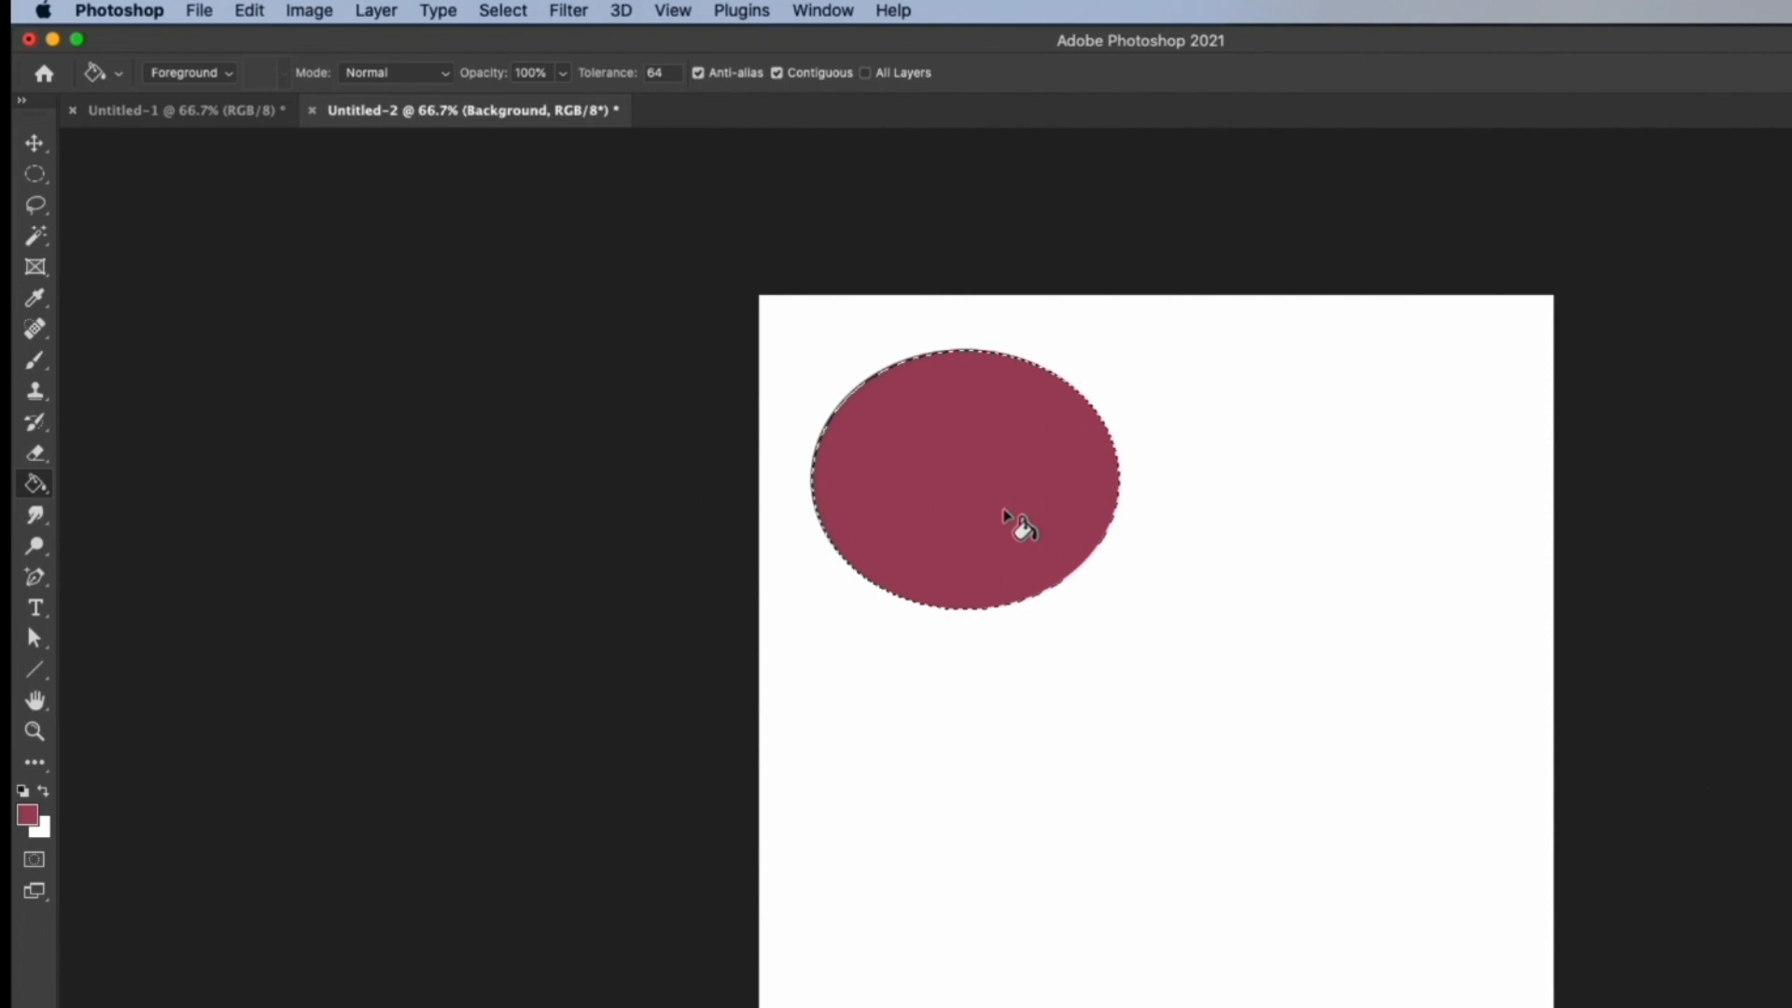
Try the color themes in the Interface preferences and set the color theme to the darkest one.
{"action": "key", "text": "super+k"}
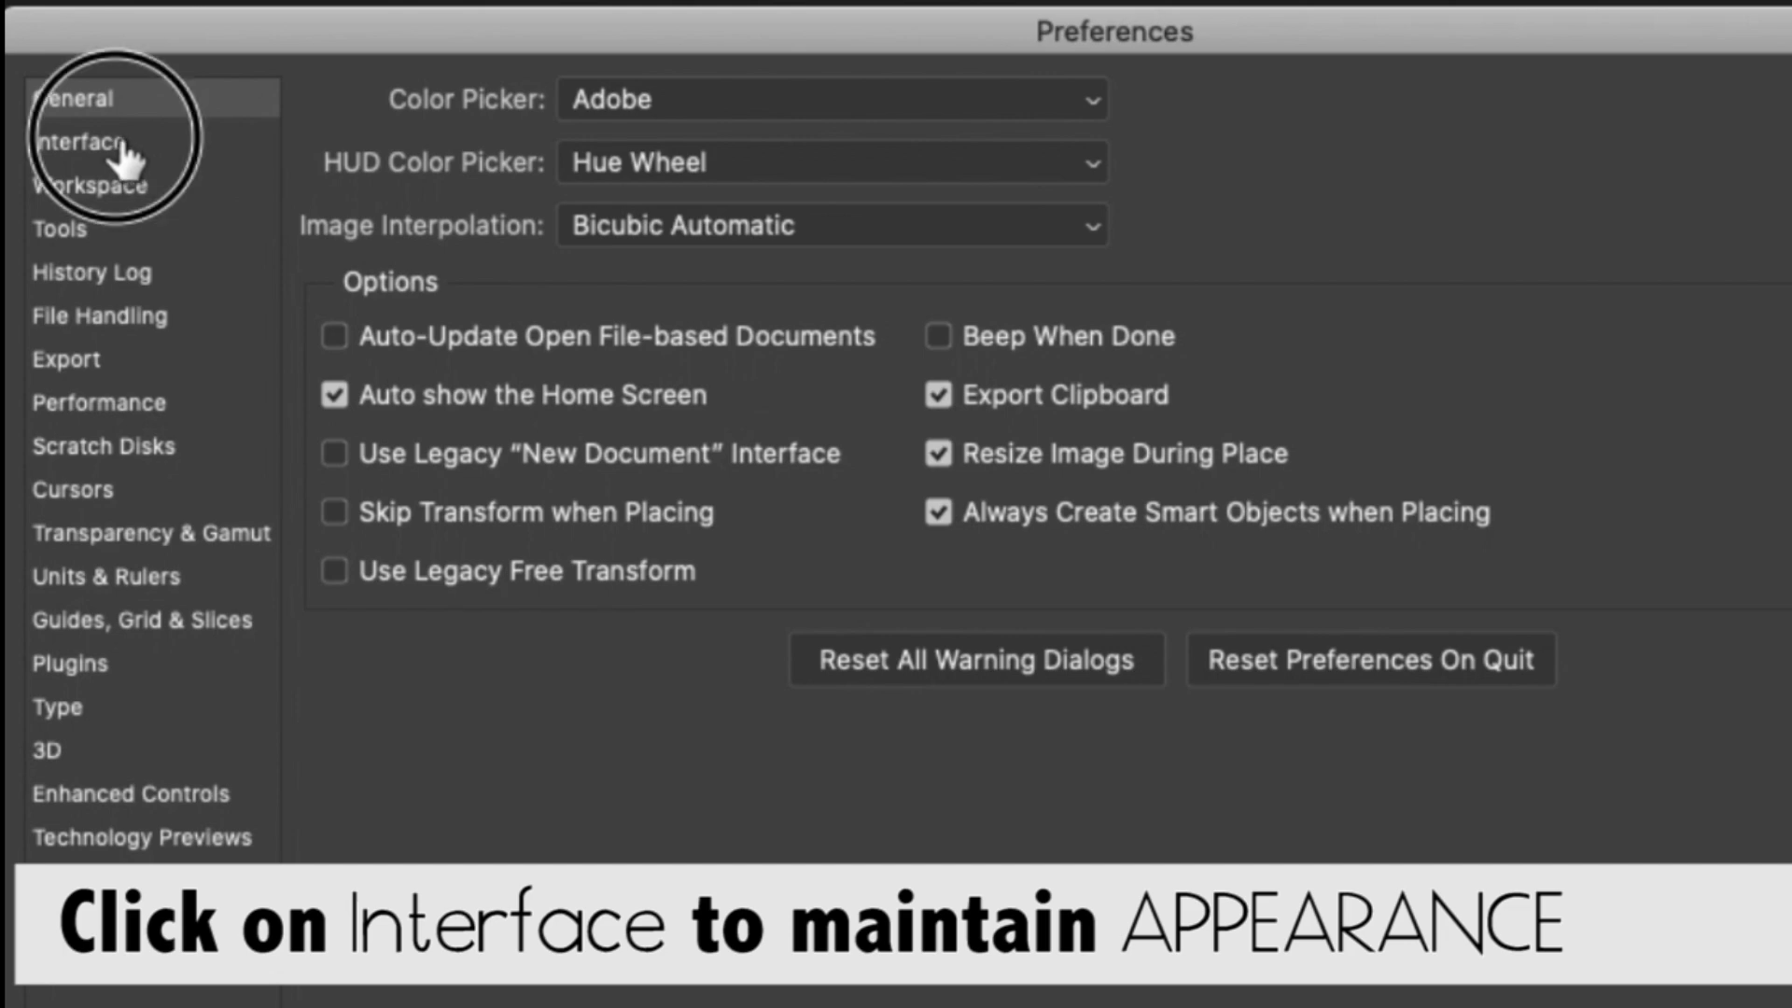
{"action": "left_click", "coordinate": [121, 149]}
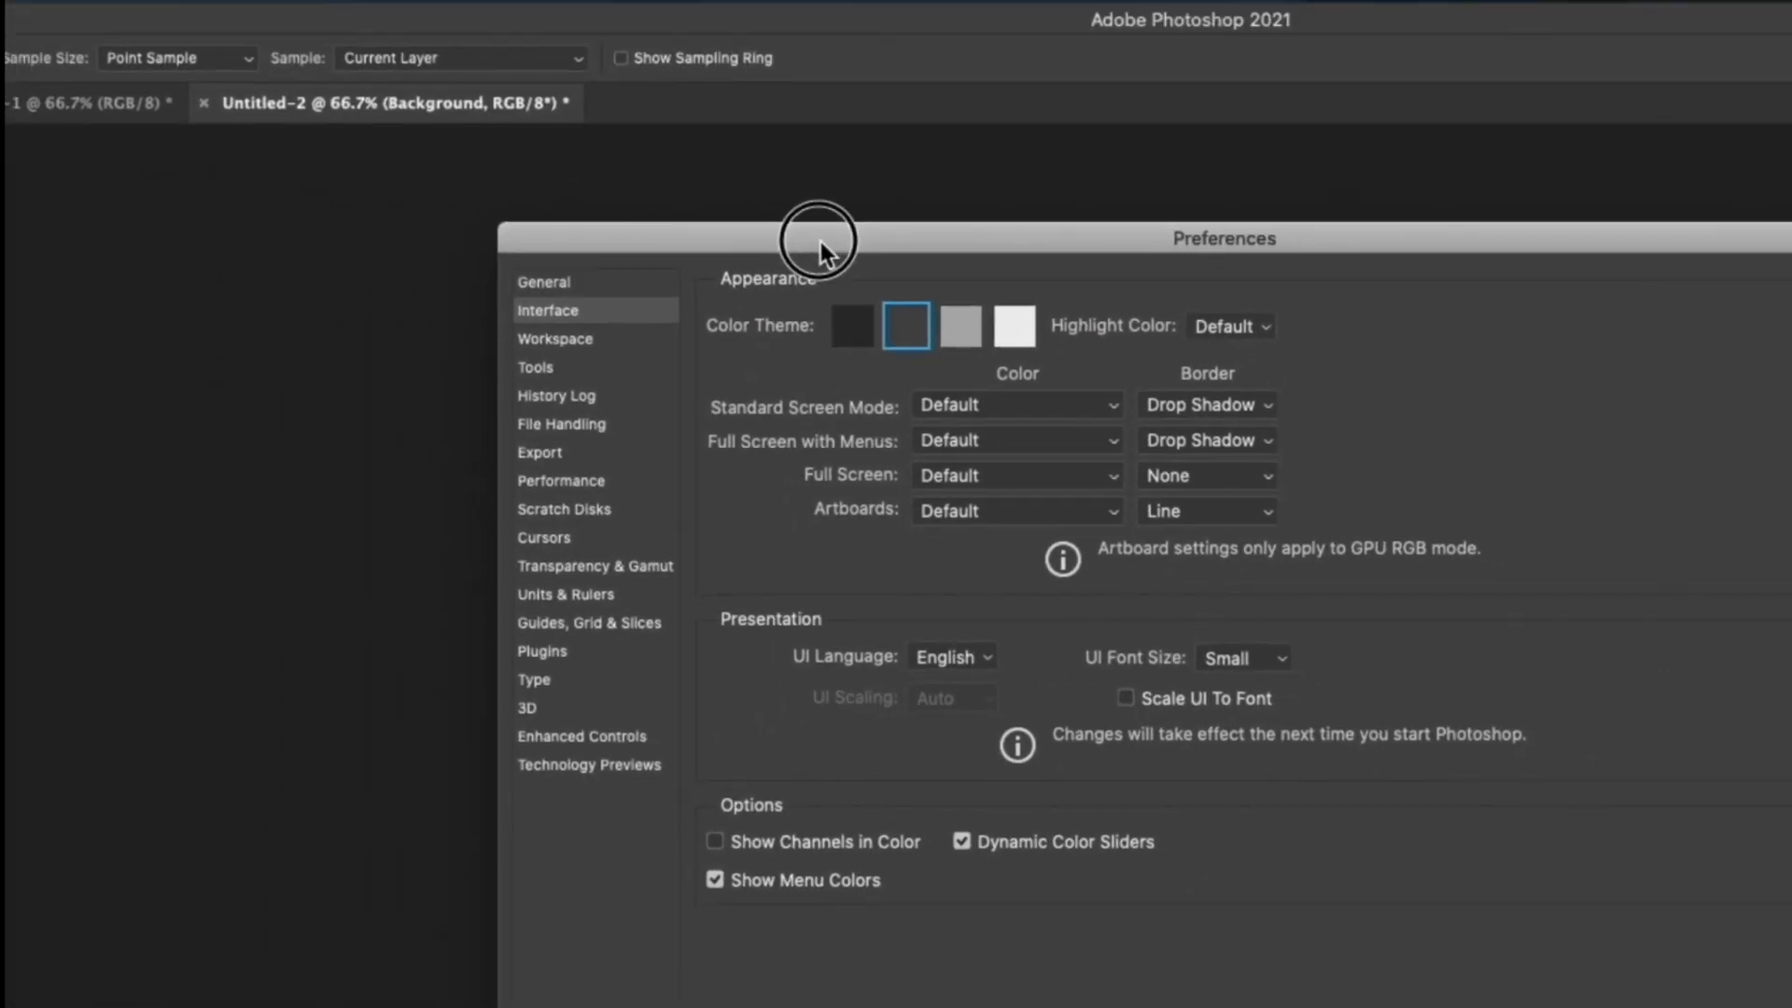
{"action": "left_click", "coordinate": [852, 338]}
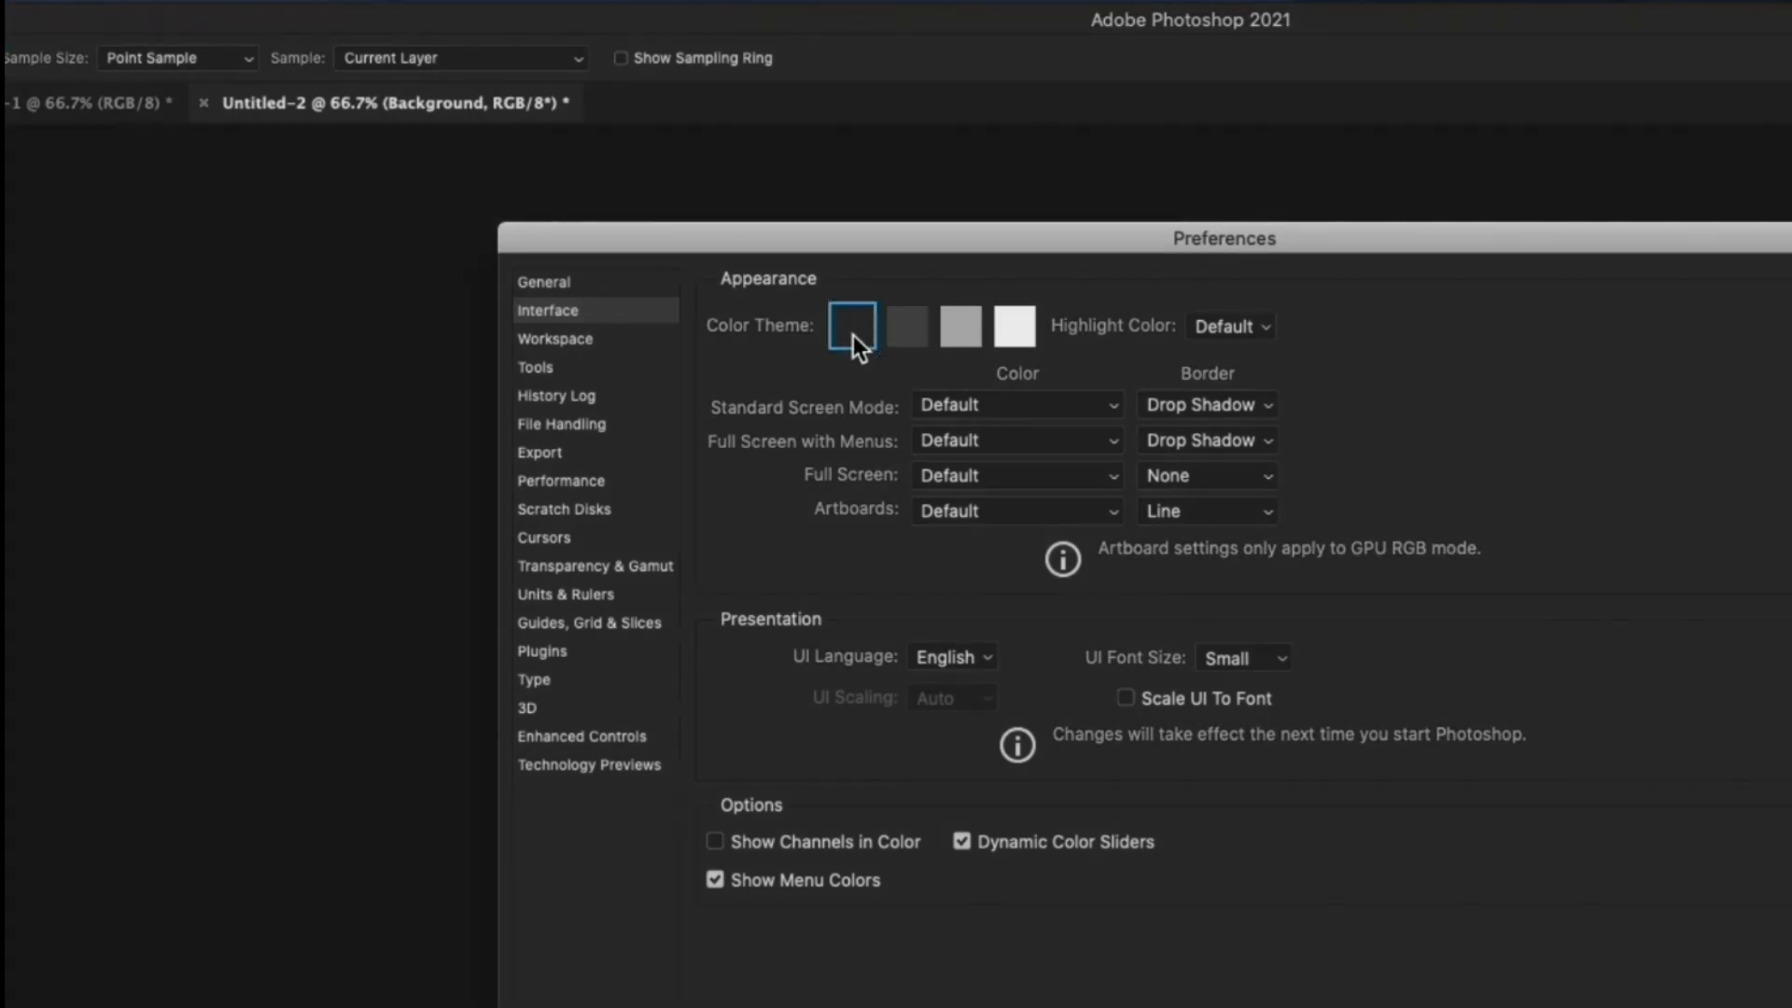
{"action": "left_click", "coordinate": [904, 334]}
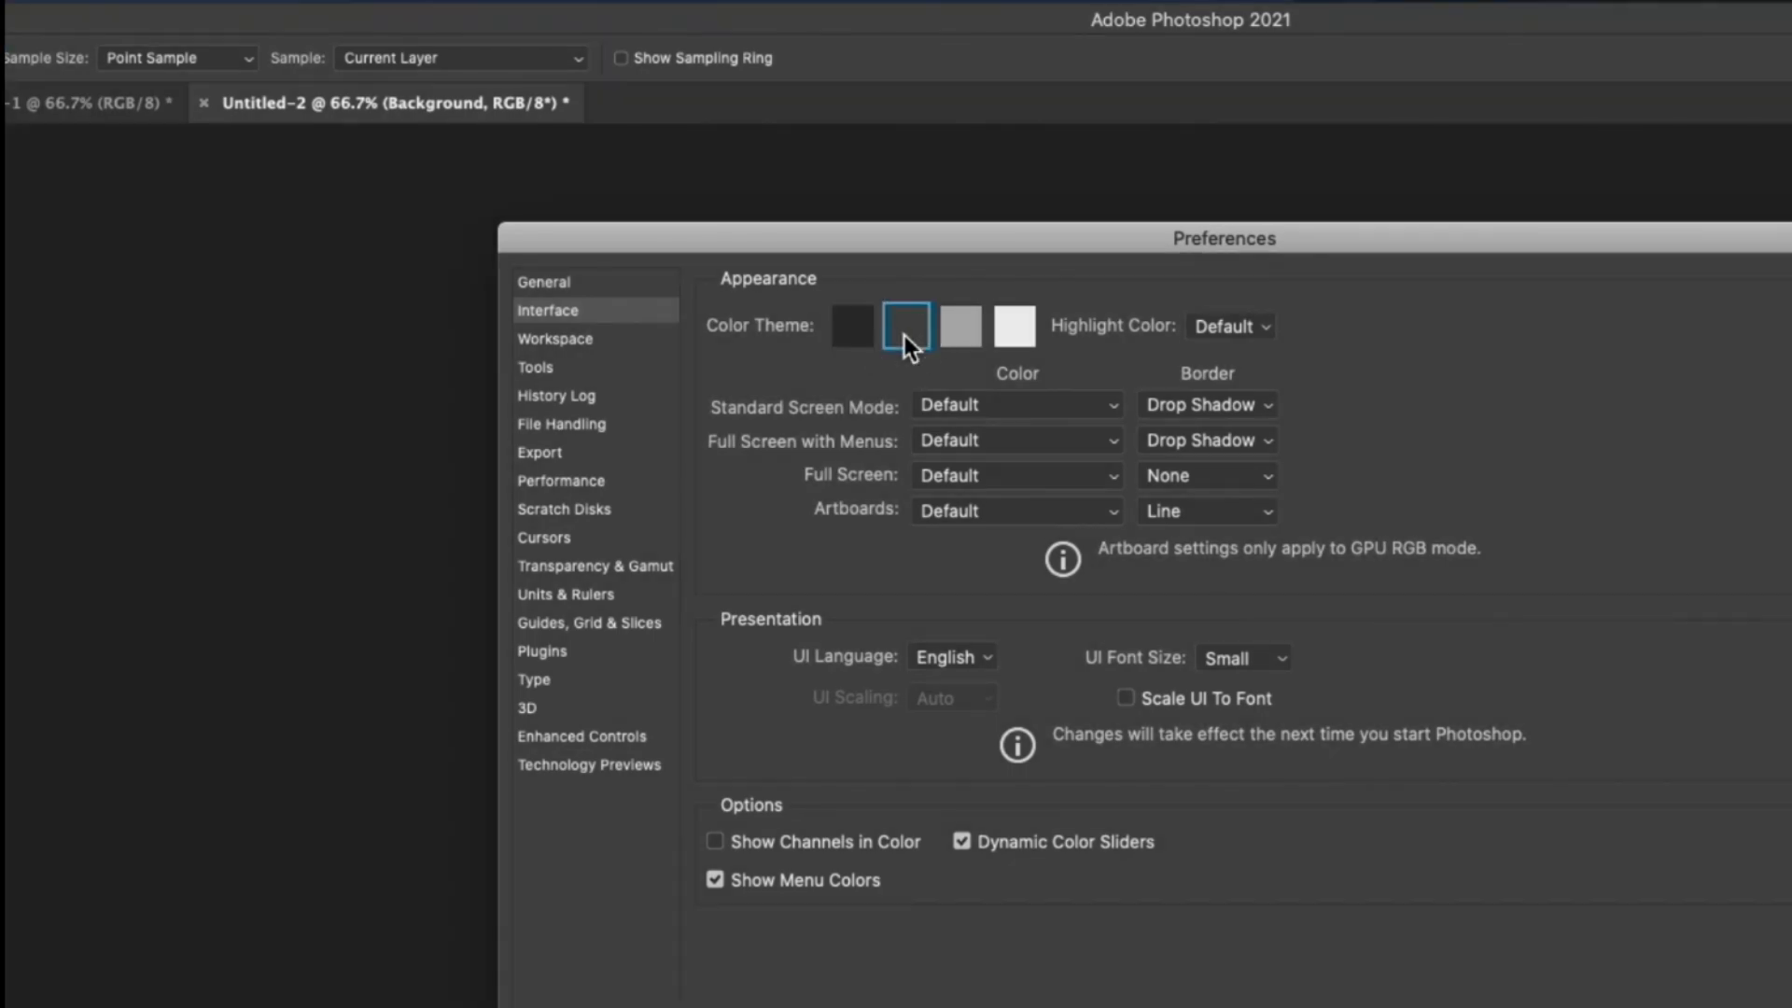
{"action": "left_click", "coordinate": [966, 344]}
{"action": "left_click", "coordinate": [1021, 344]}
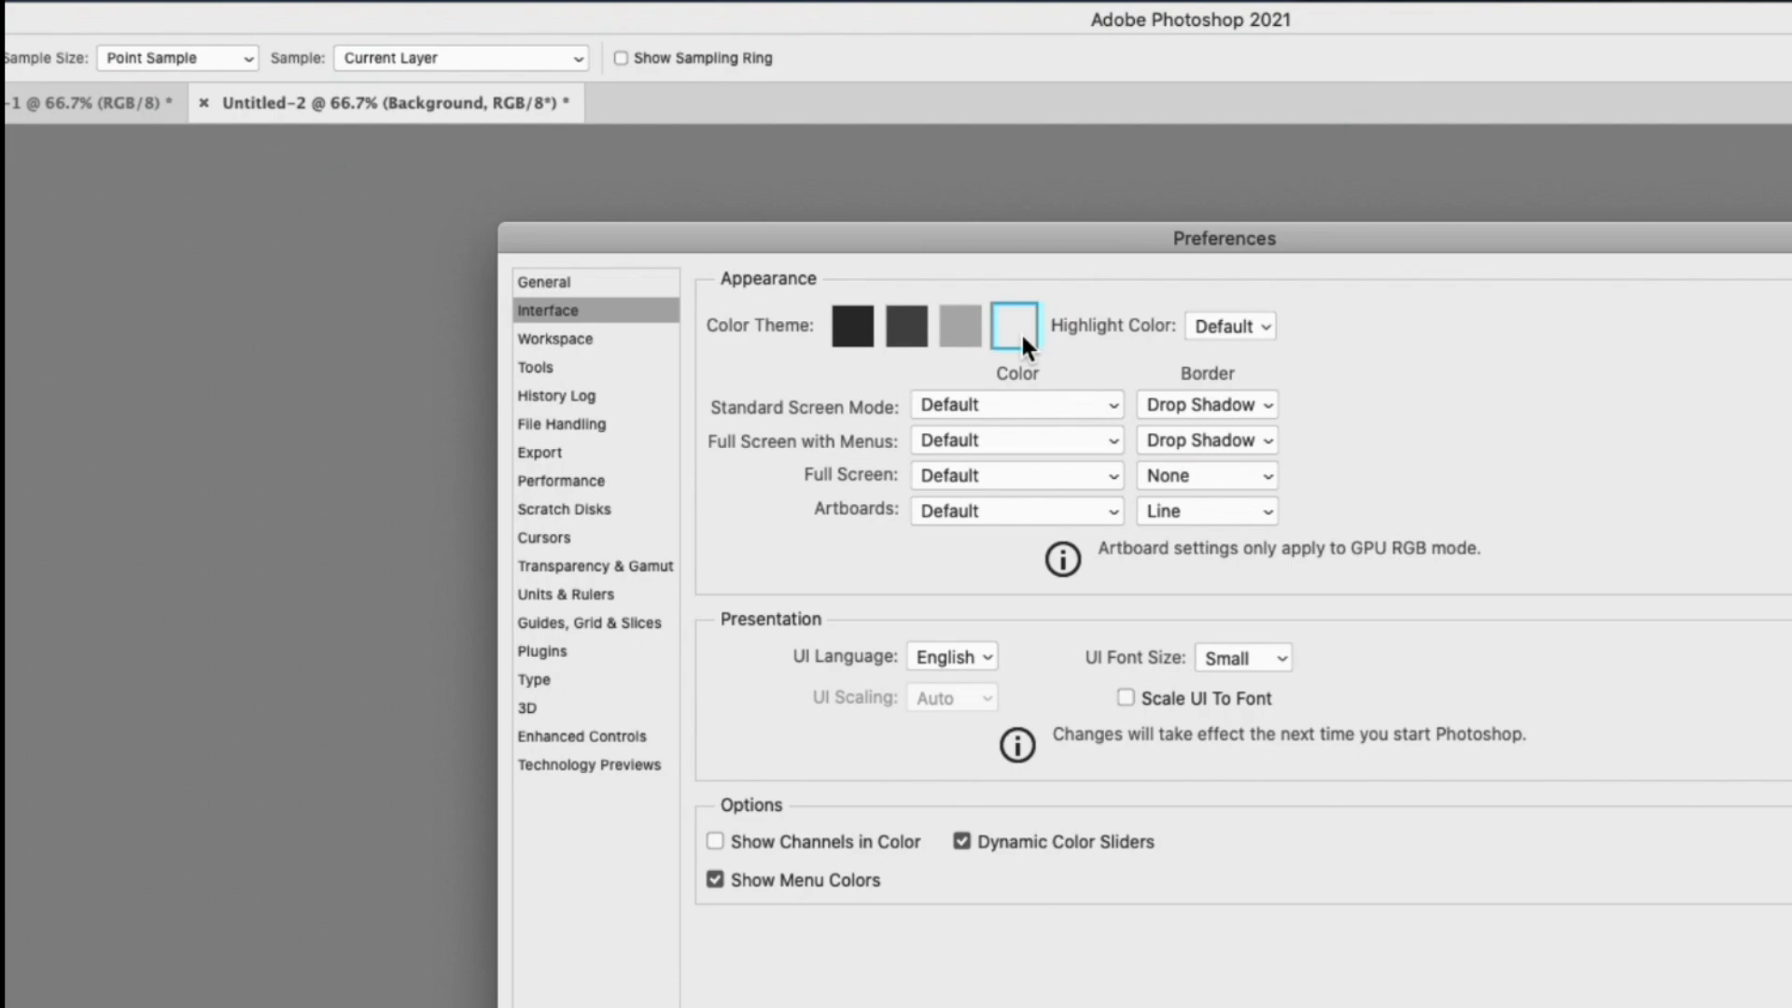
{"action": "left_click", "coordinate": [853, 327]}
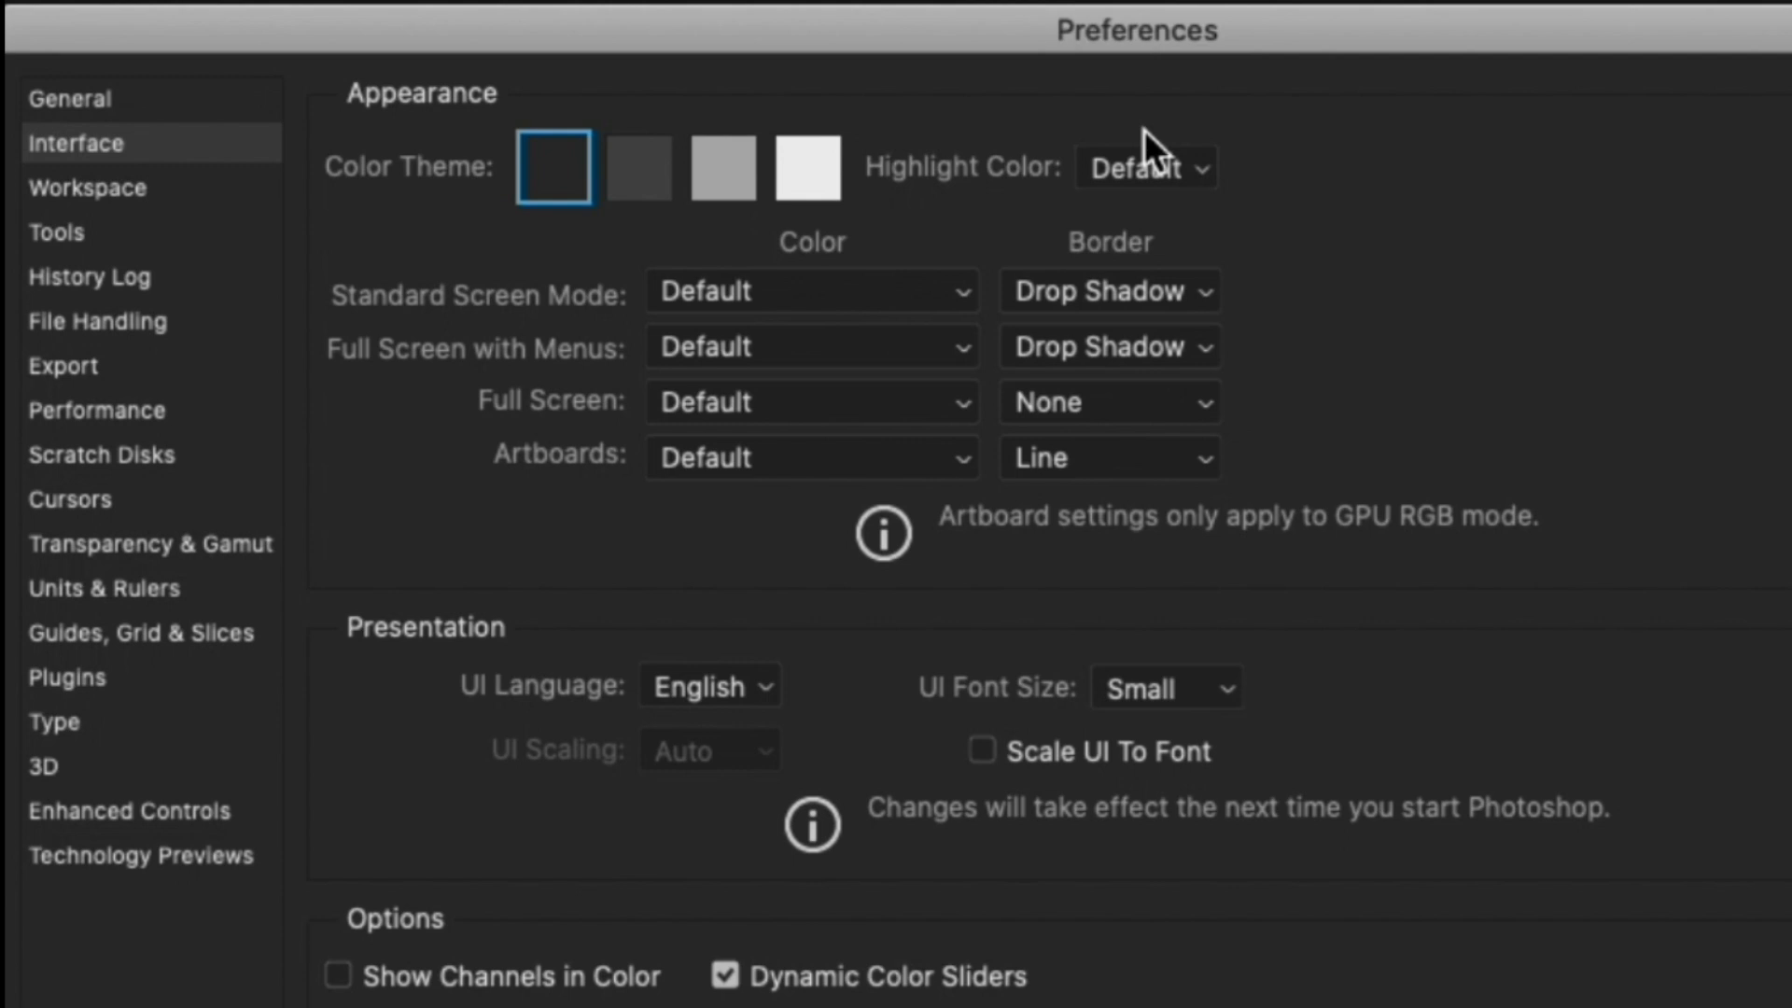
View the Workspace preferences and turn off Show Rich Tooltips in the Tools preferences.
{"action": "left_click", "coordinate": [117, 190]}
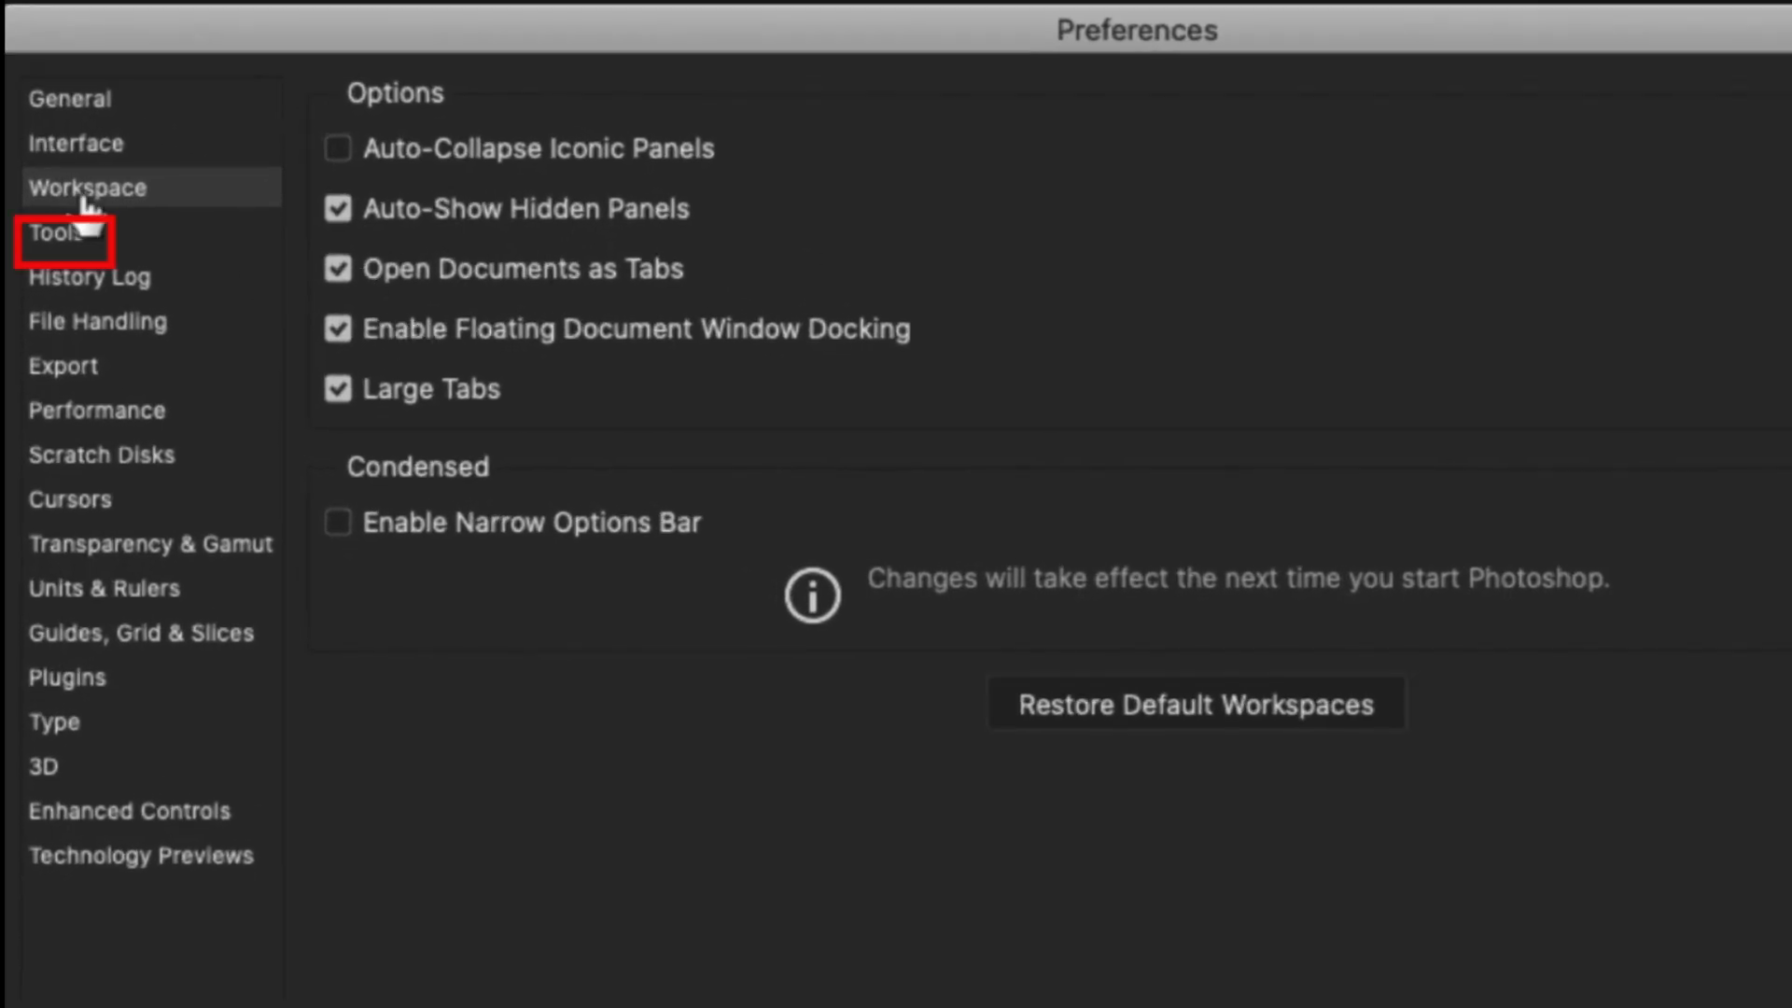
{"action": "left_click", "coordinate": [81, 238]}
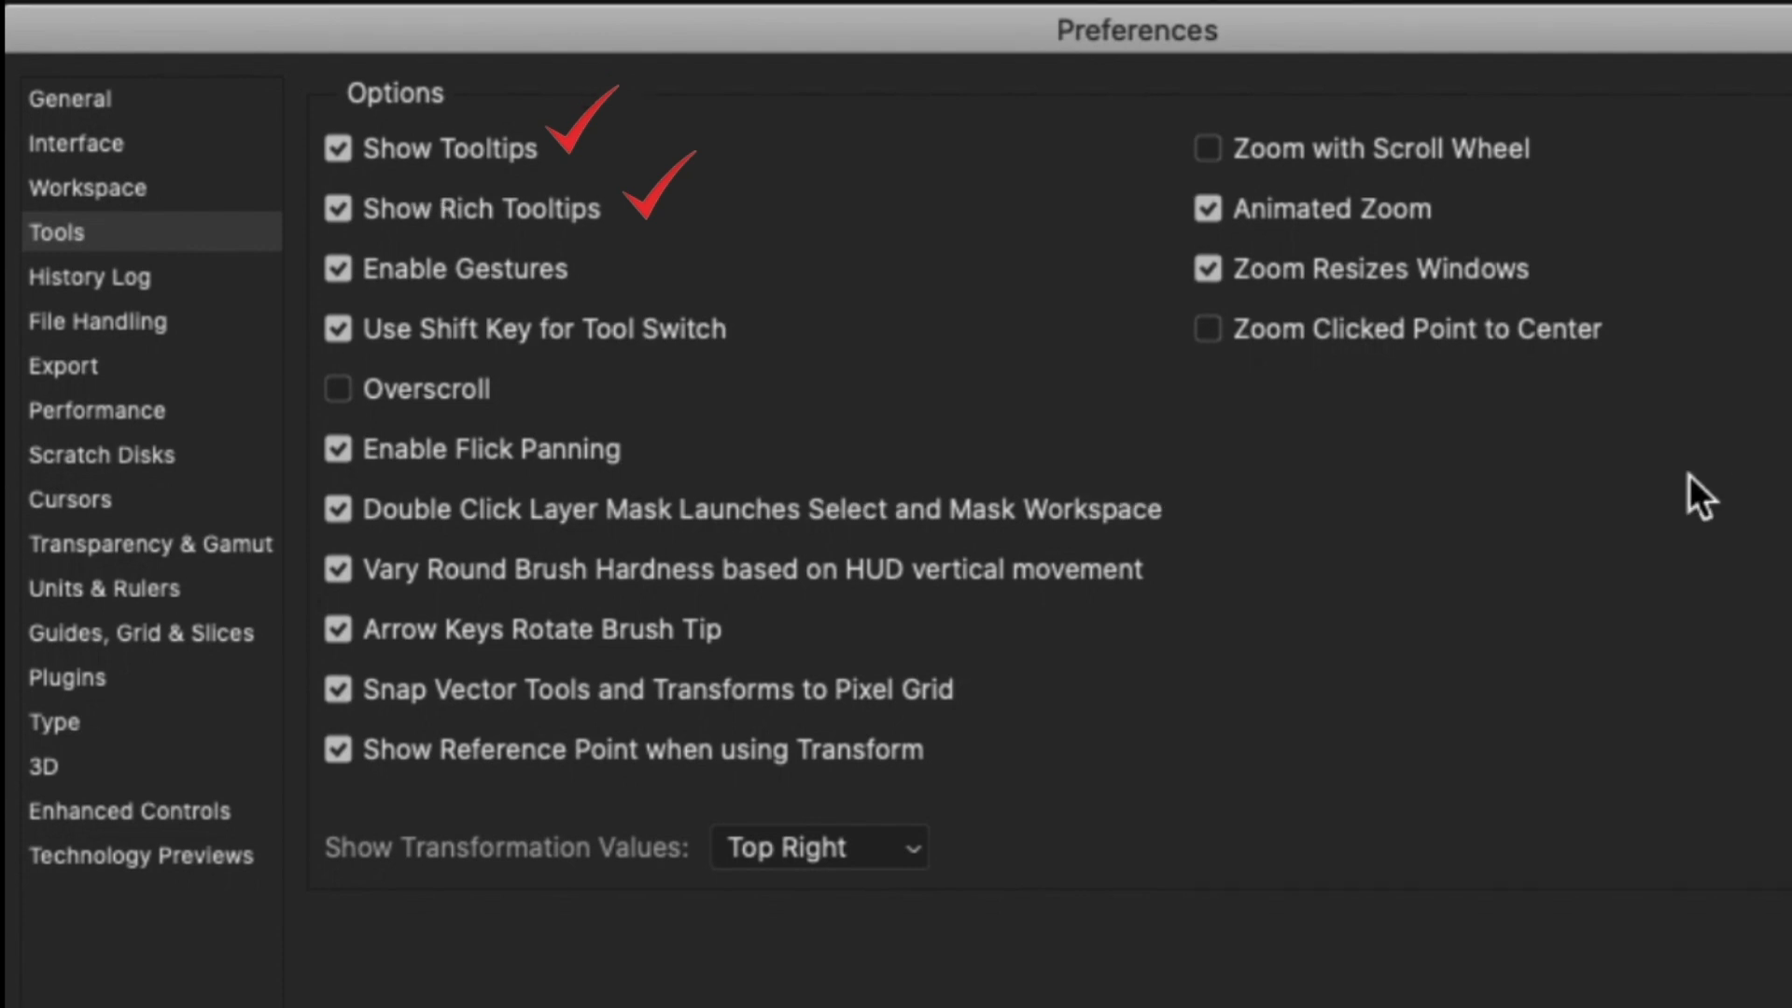
{"action": "left_click", "coordinate": [340, 209]}
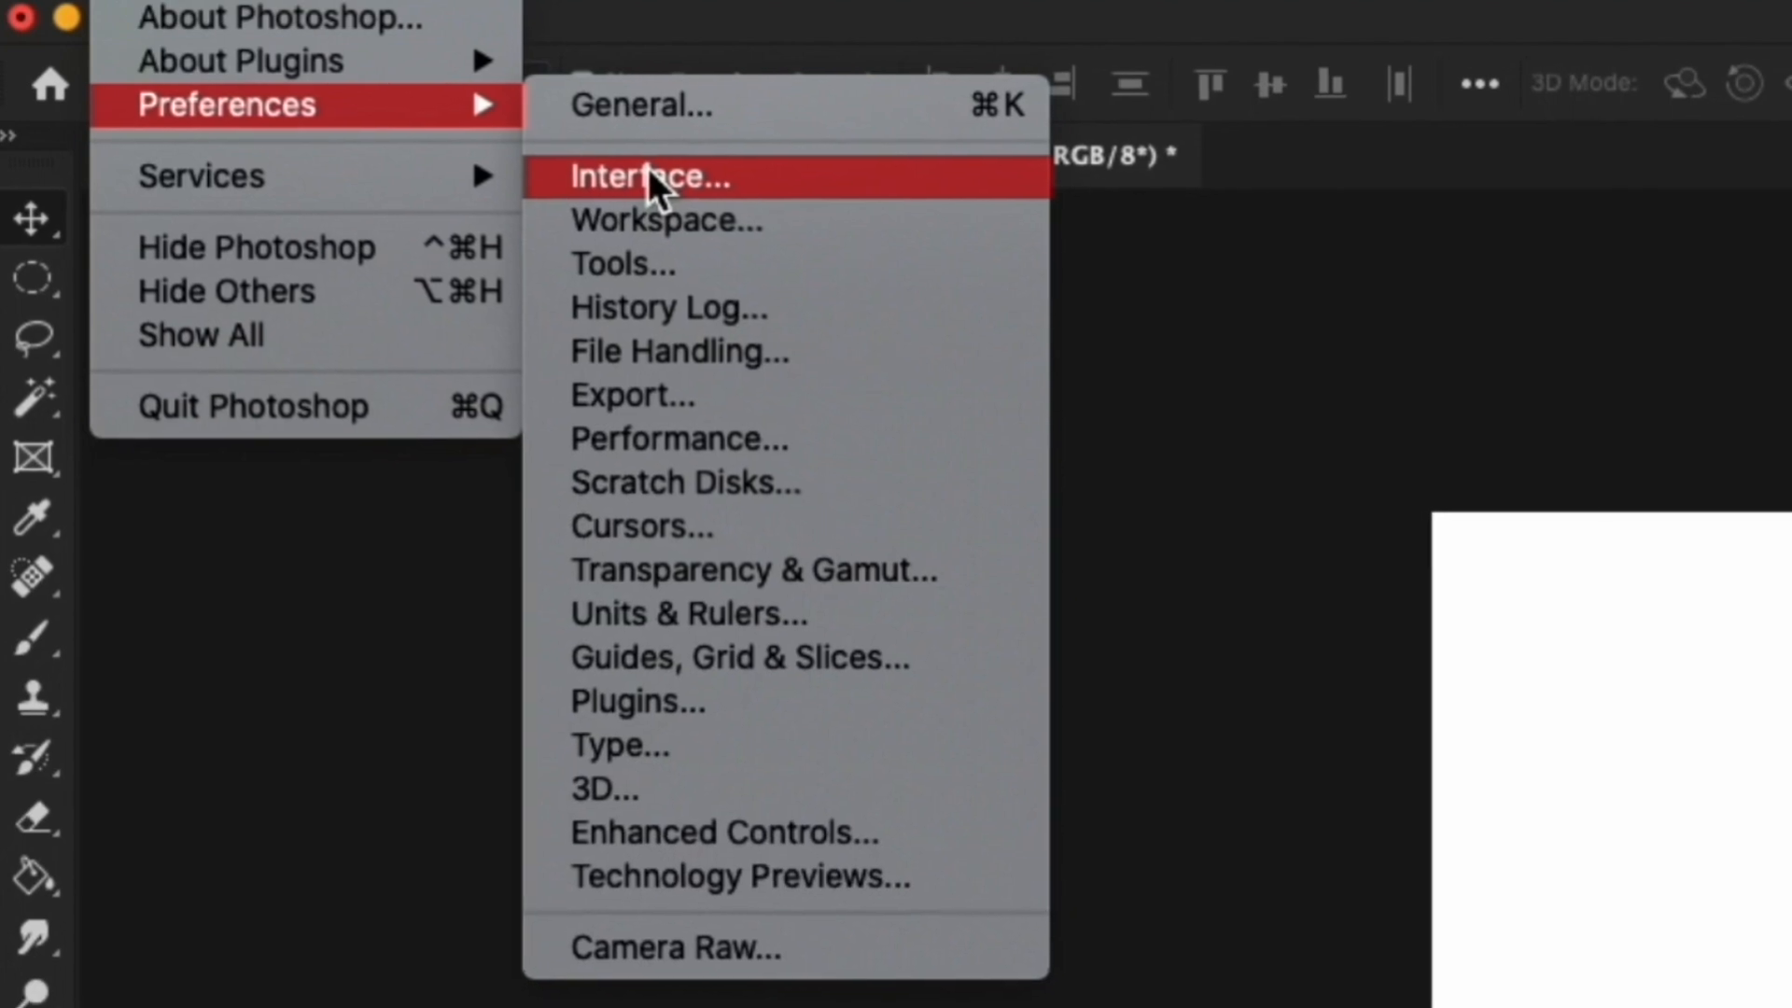
Turn Show Rich Tooltips on in the Tools preferences and try it on the Lasso and Magic Wand tools.
{"action": "left_click", "coordinate": [633, 222]}
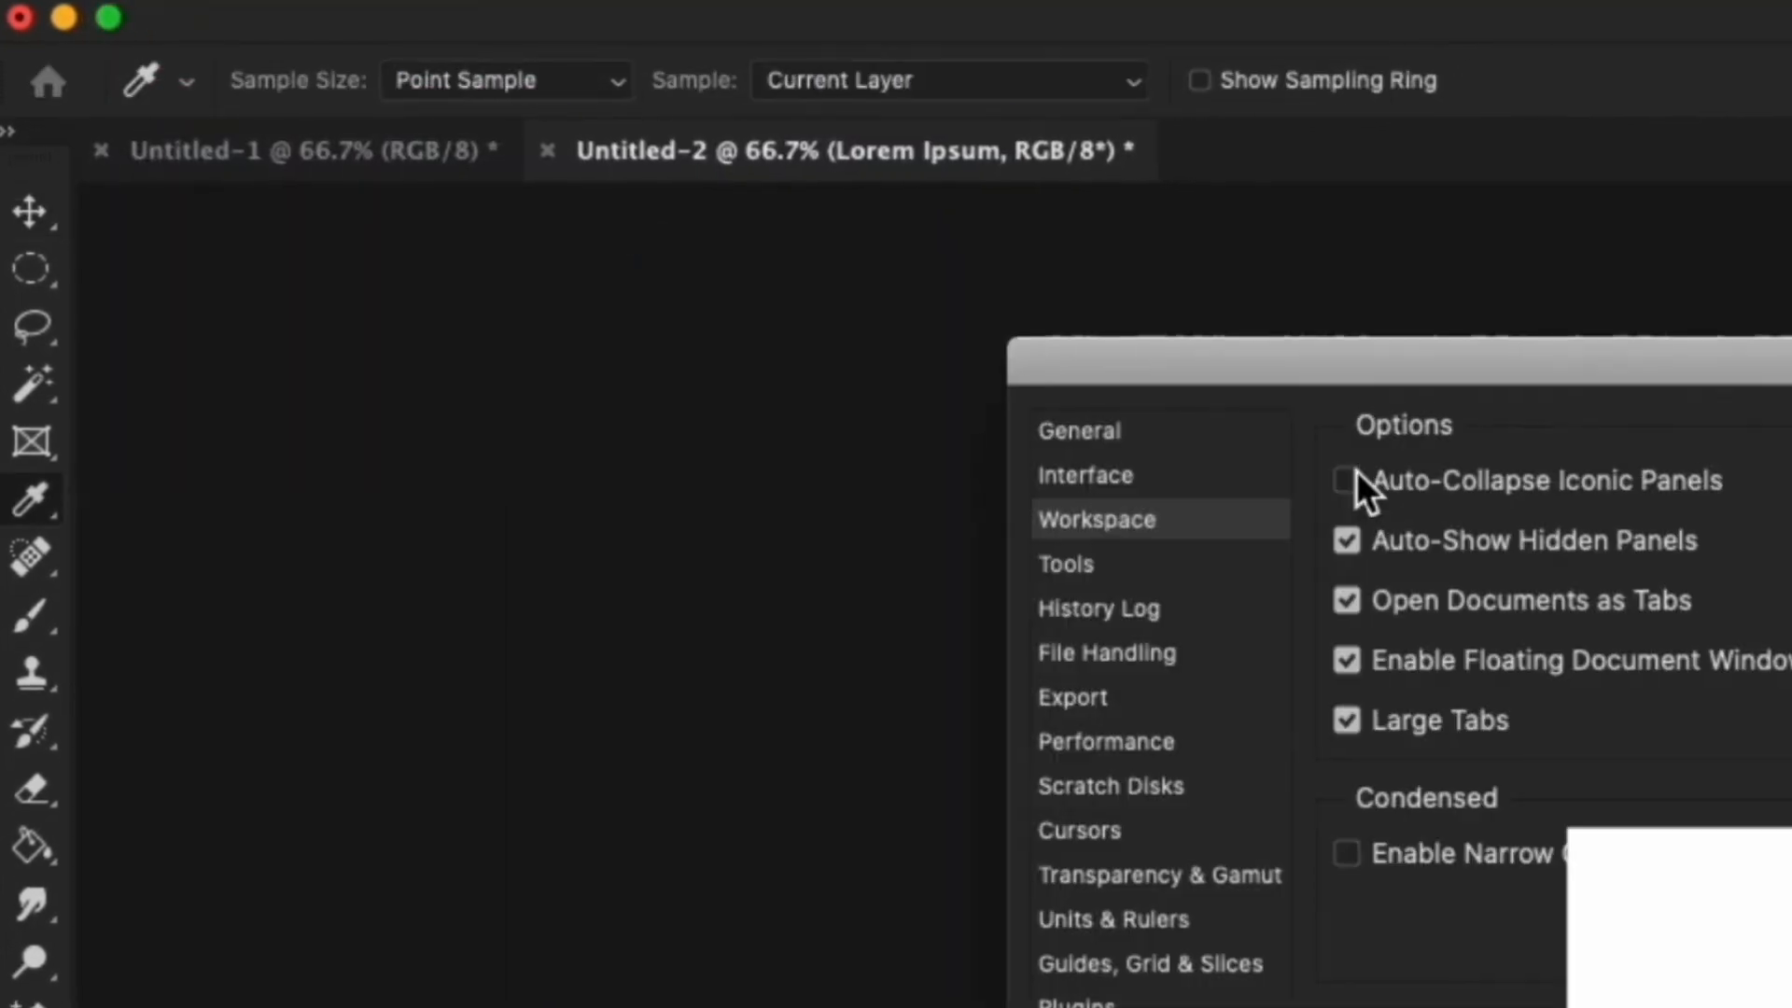
{"action": "left_click", "coordinate": [1068, 562]}
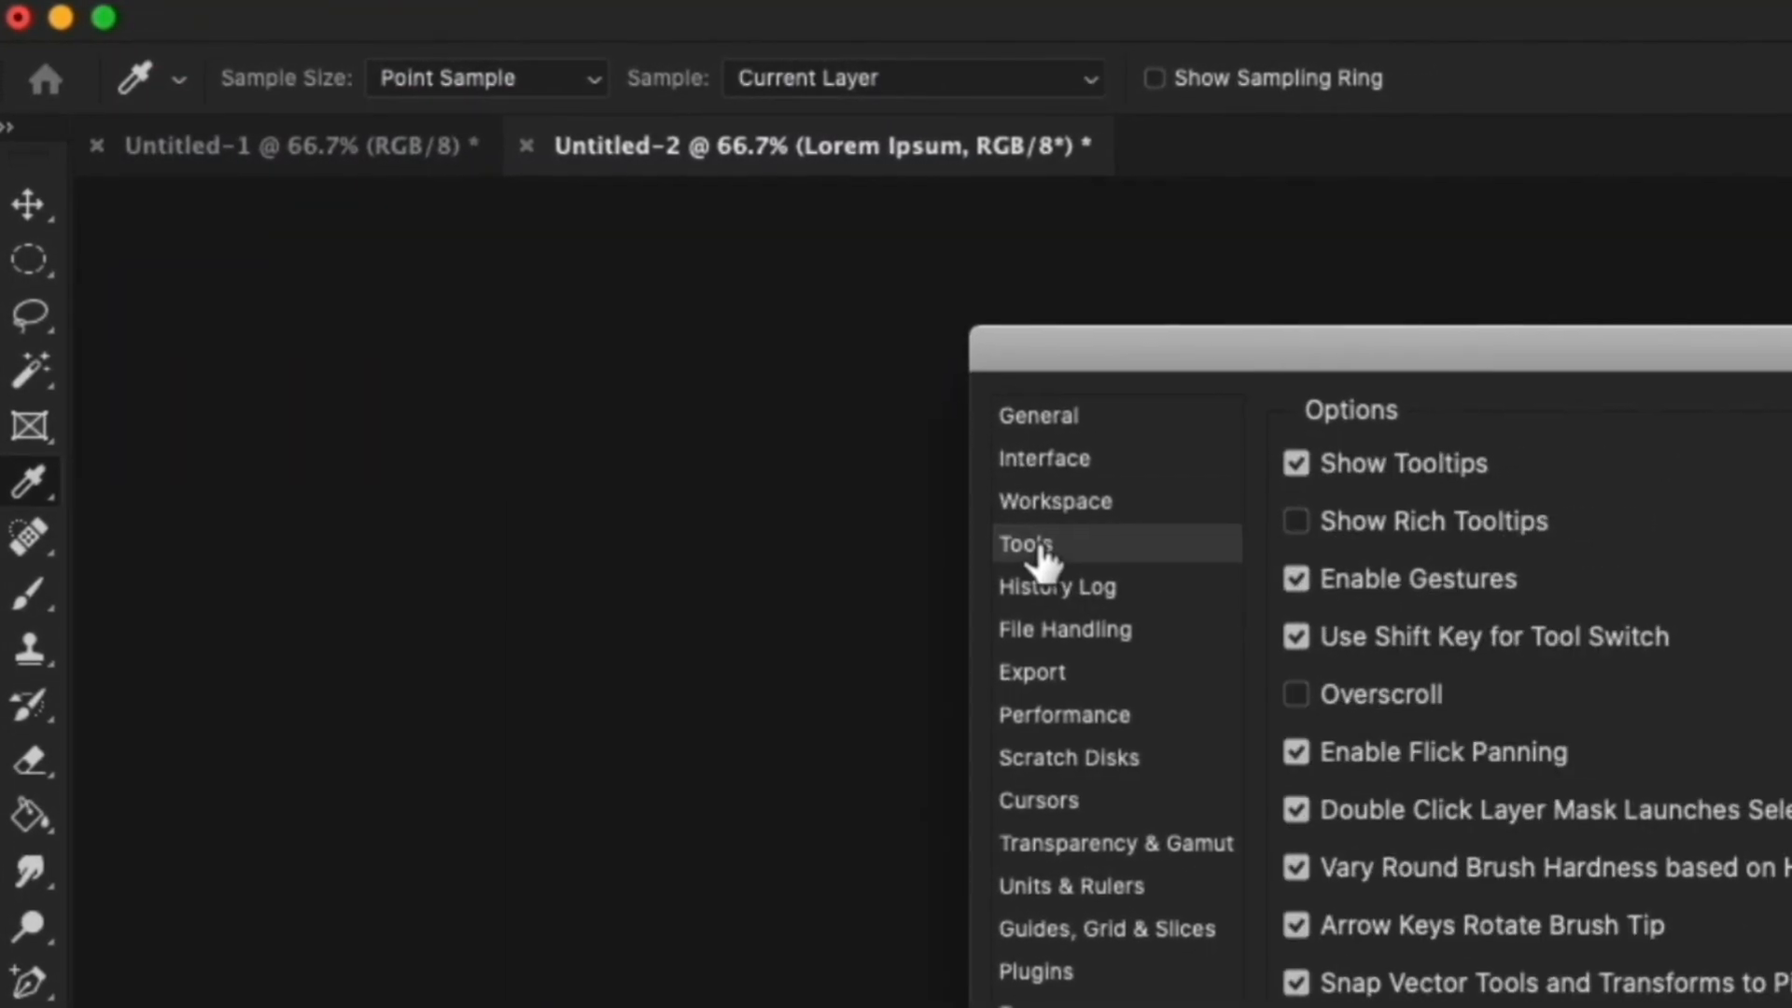
{"action": "left_click", "coordinate": [1284, 516]}
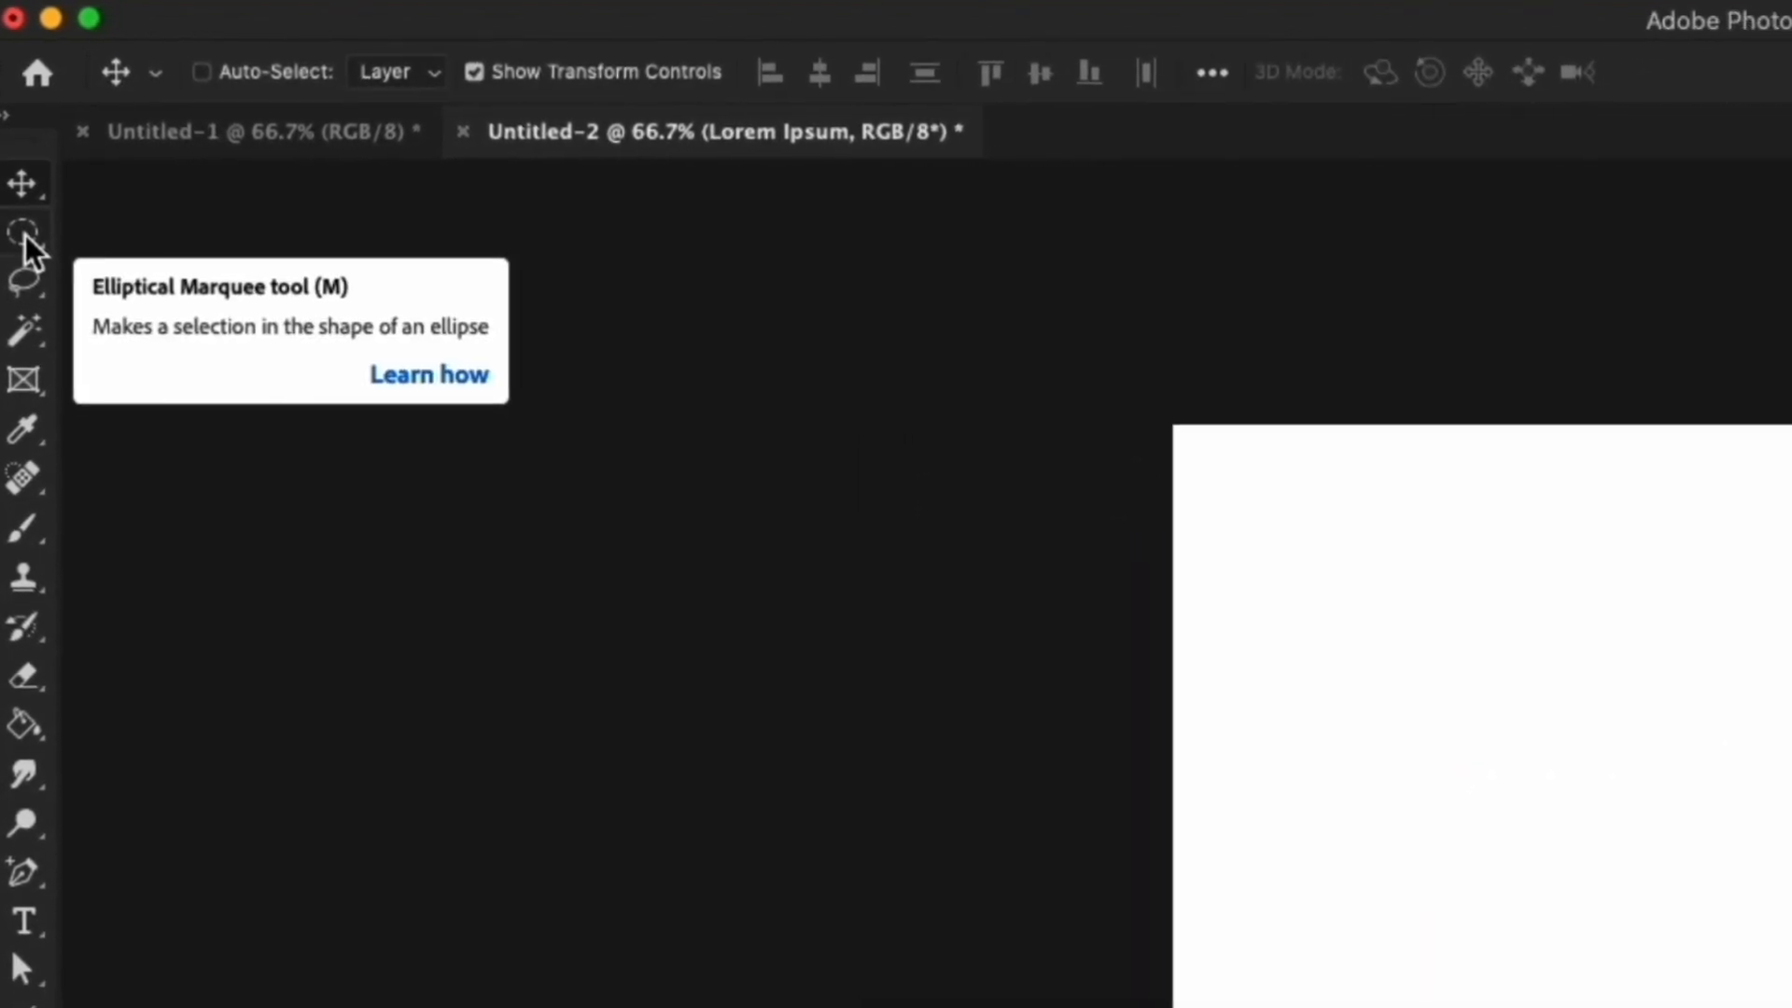
{"action": "left_click", "coordinate": [24, 282]}
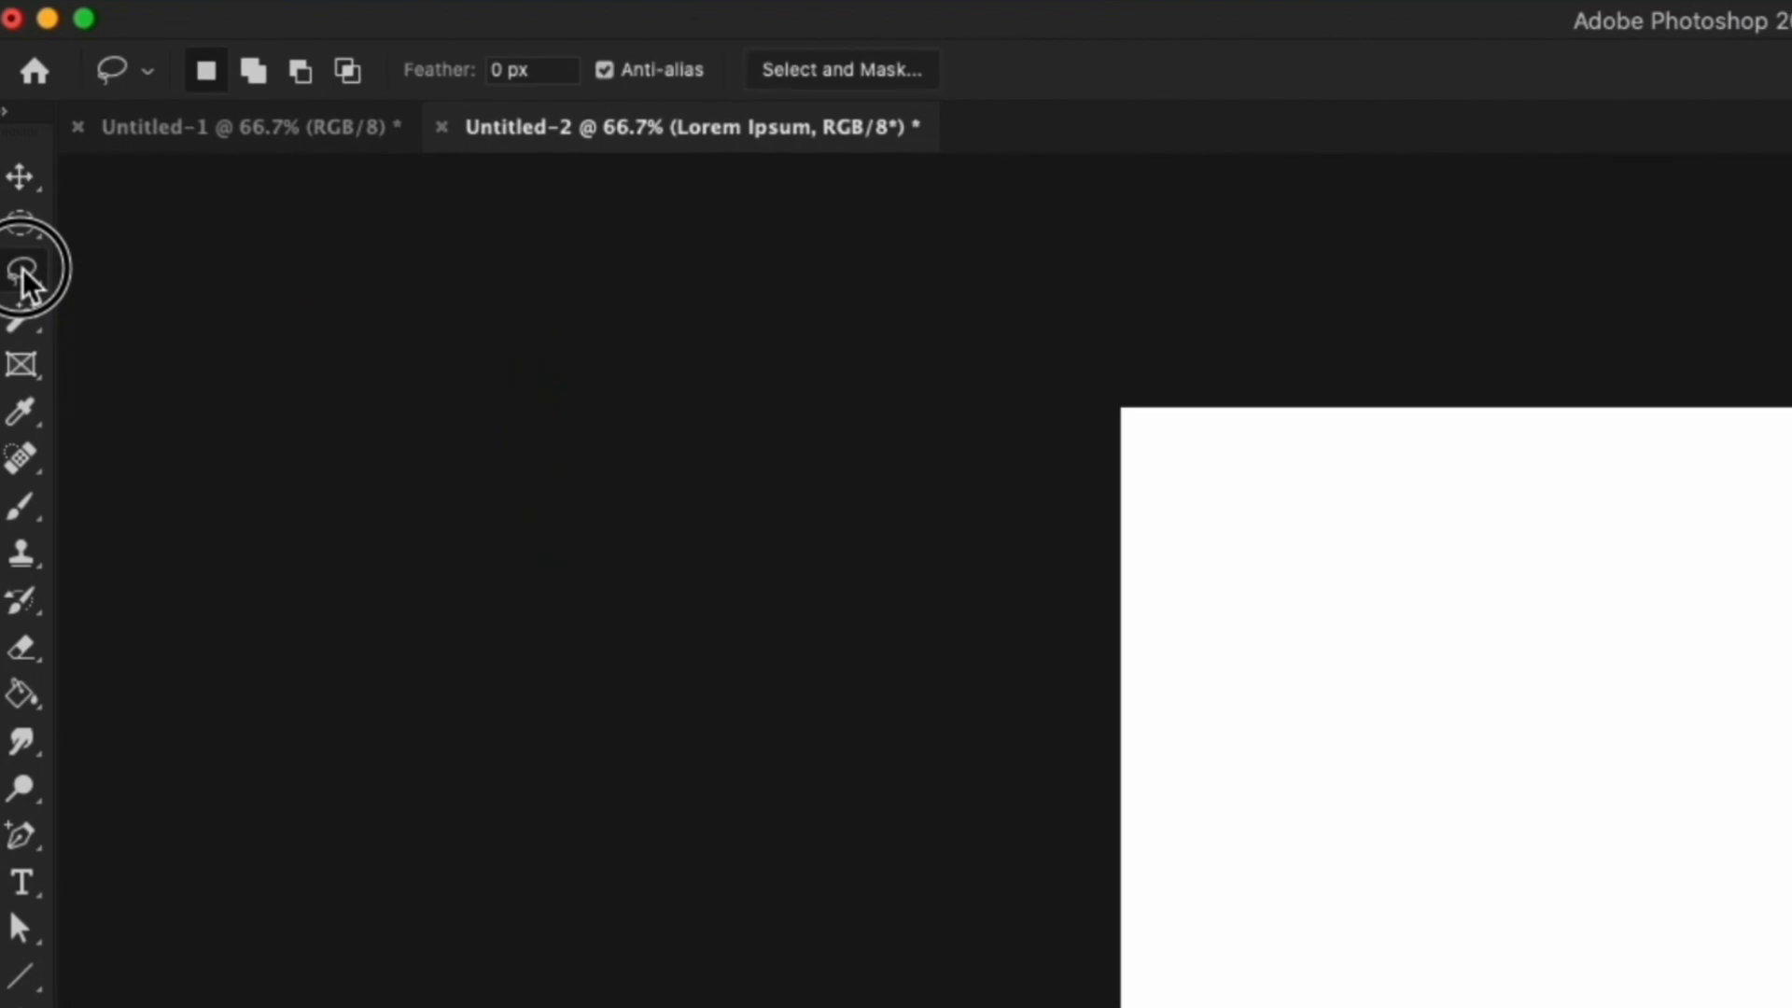
{"action": "left_click", "coordinate": [22, 317]}
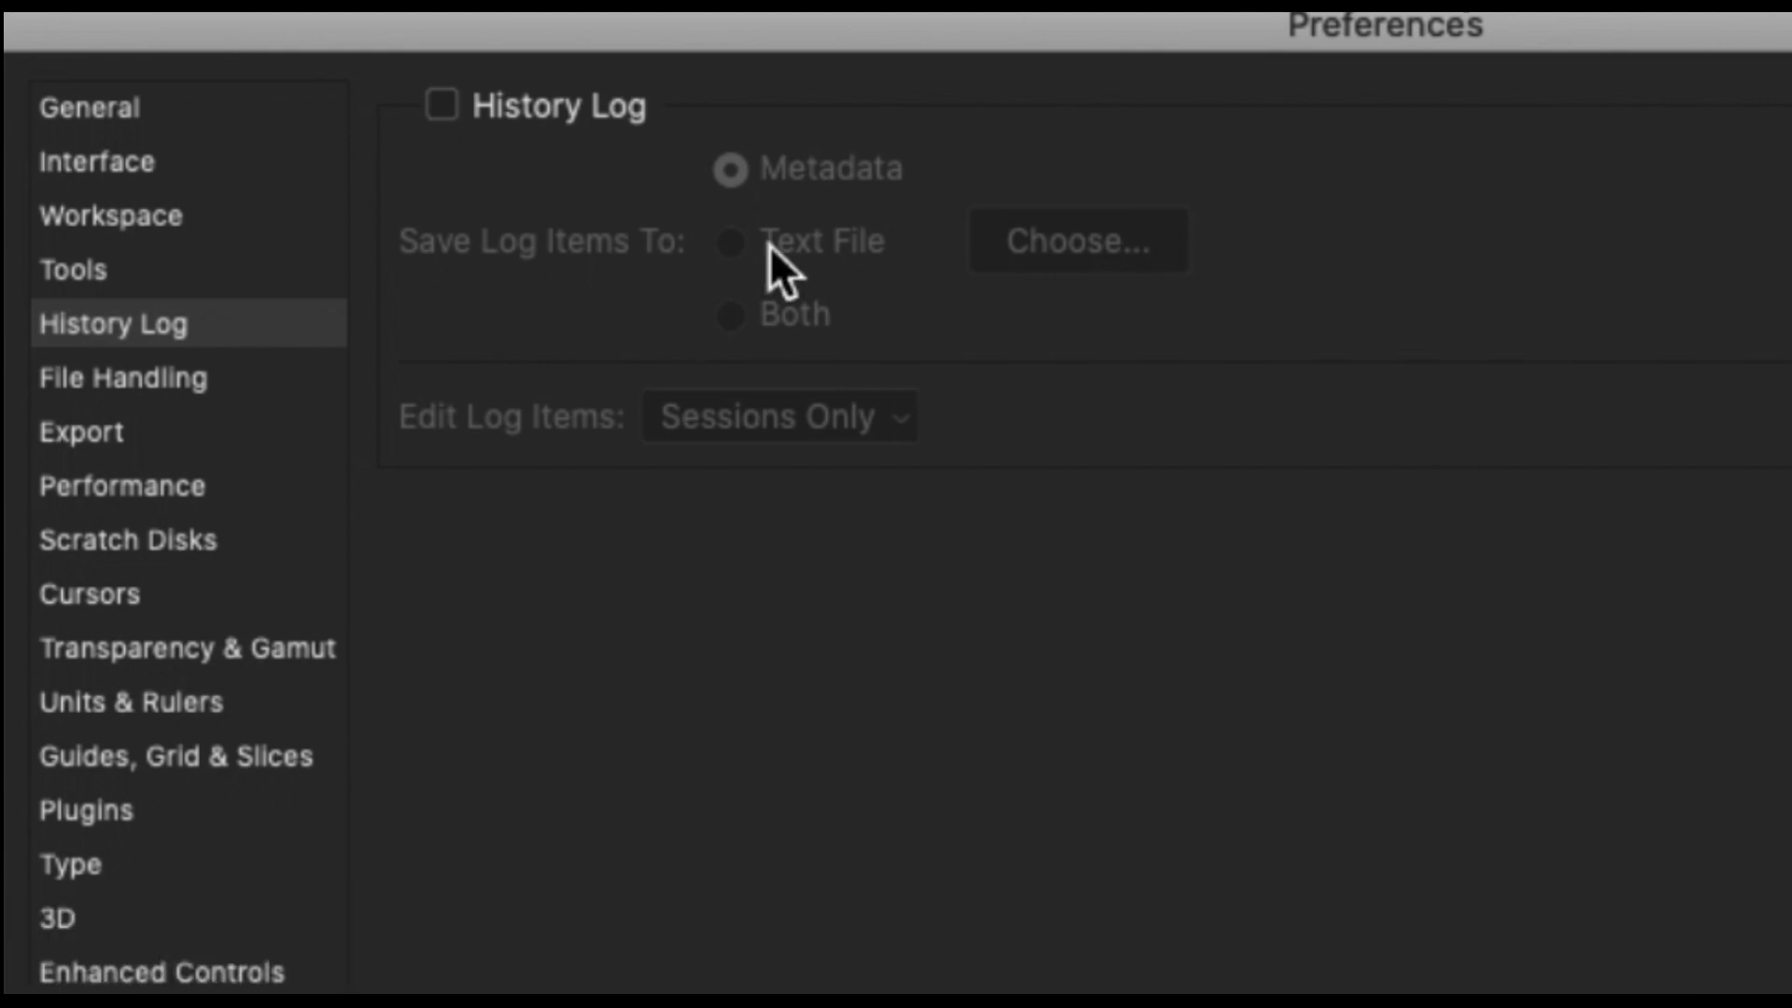
Look over the File Handling and Export preferences.
{"action": "left_click", "coordinate": [178, 388]}
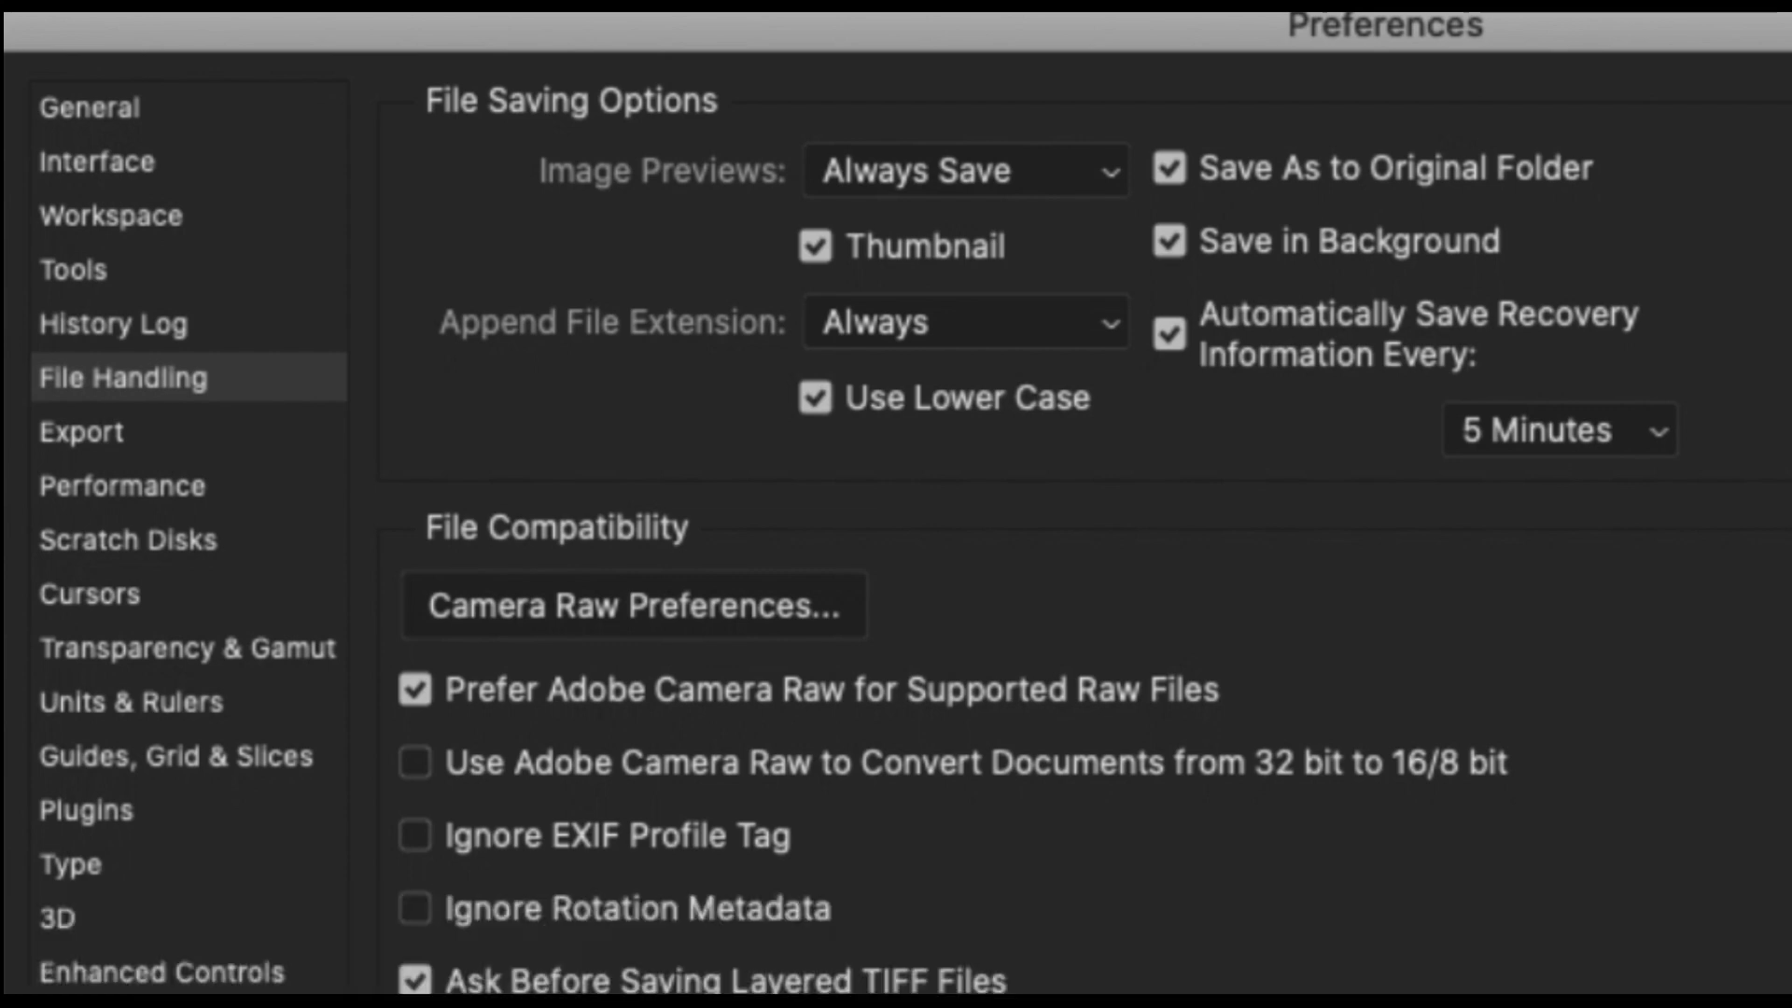
{"action": "left_click", "coordinate": [124, 437]}
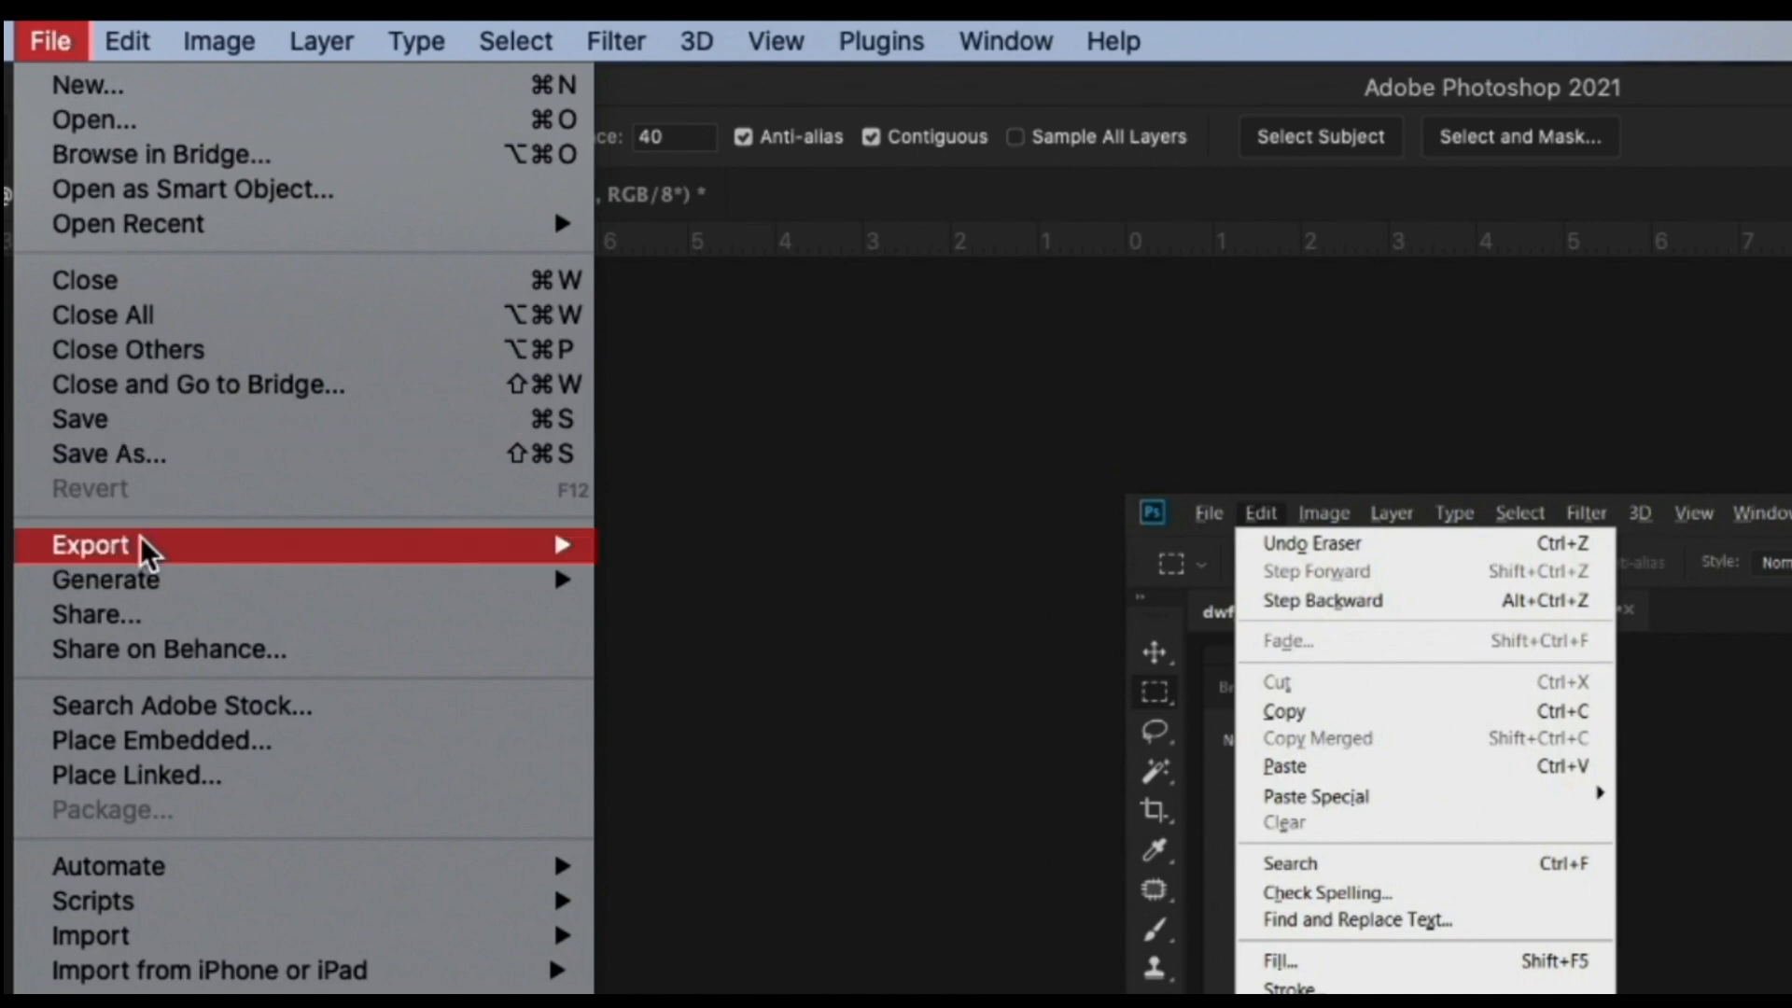
Examine the file extension that Quick Export as PNG proposes for the document, and cancel the save.
{"action": "mouse_move", "coordinate": [140, 546]}
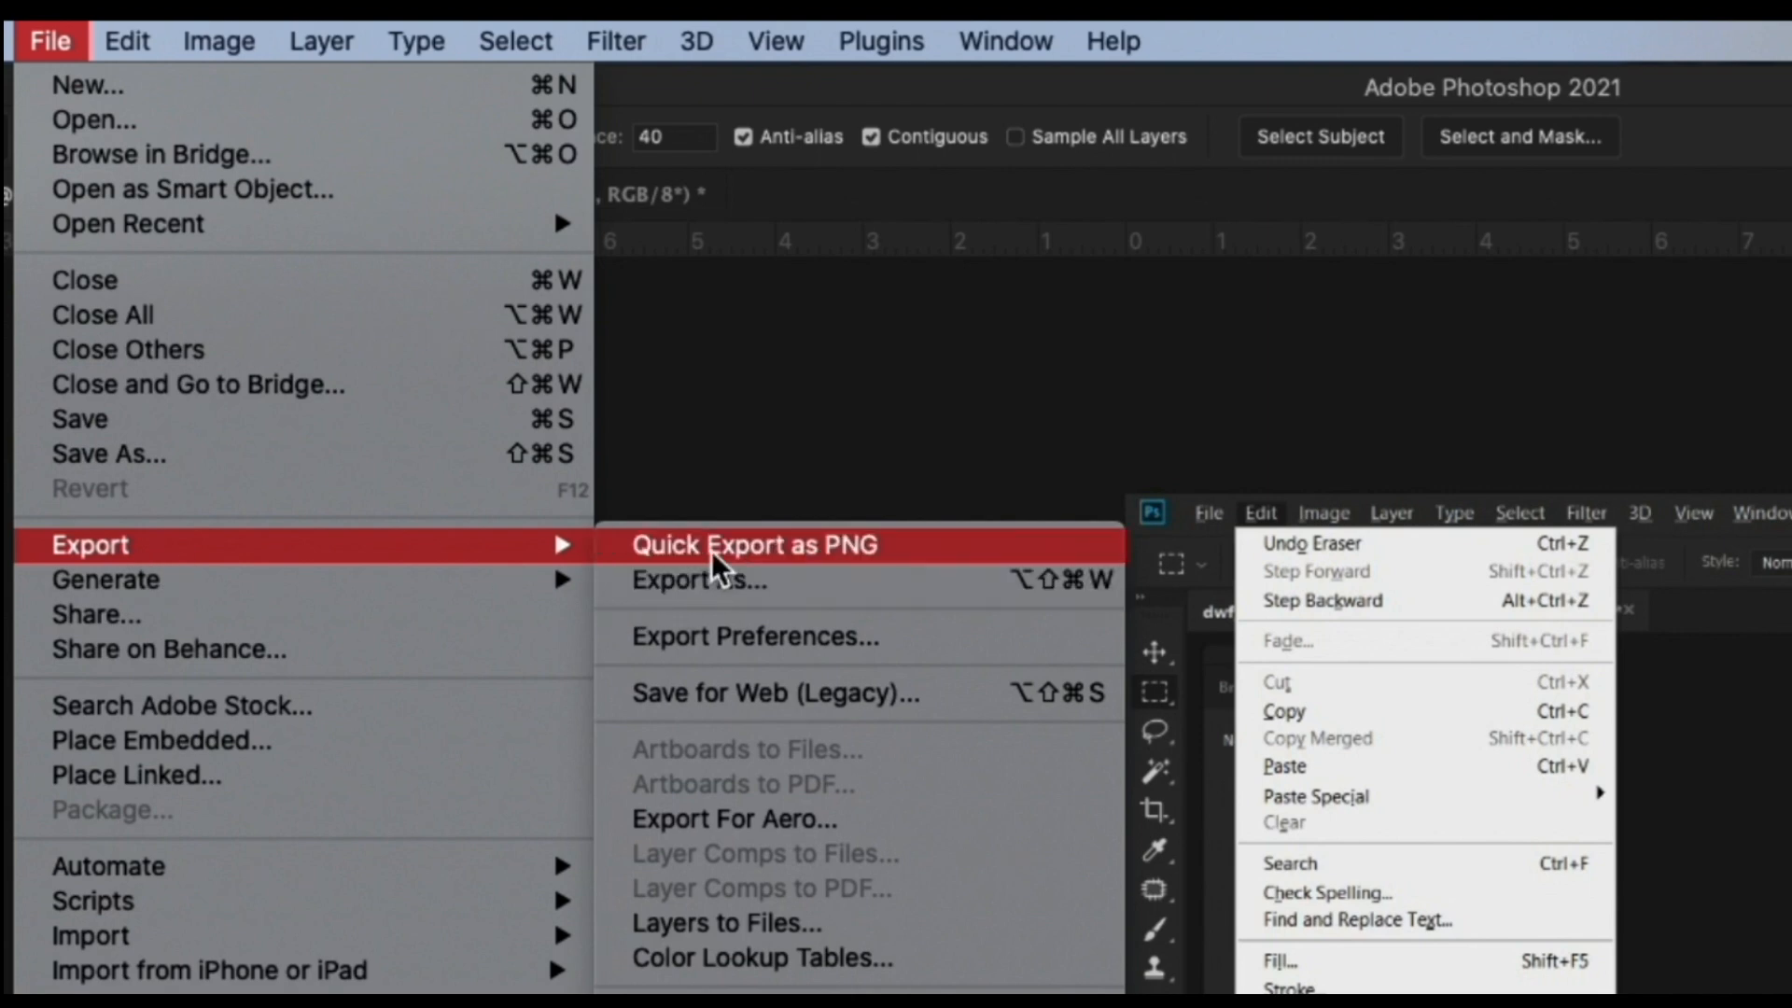
{"action": "left_click", "coordinate": [833, 548]}
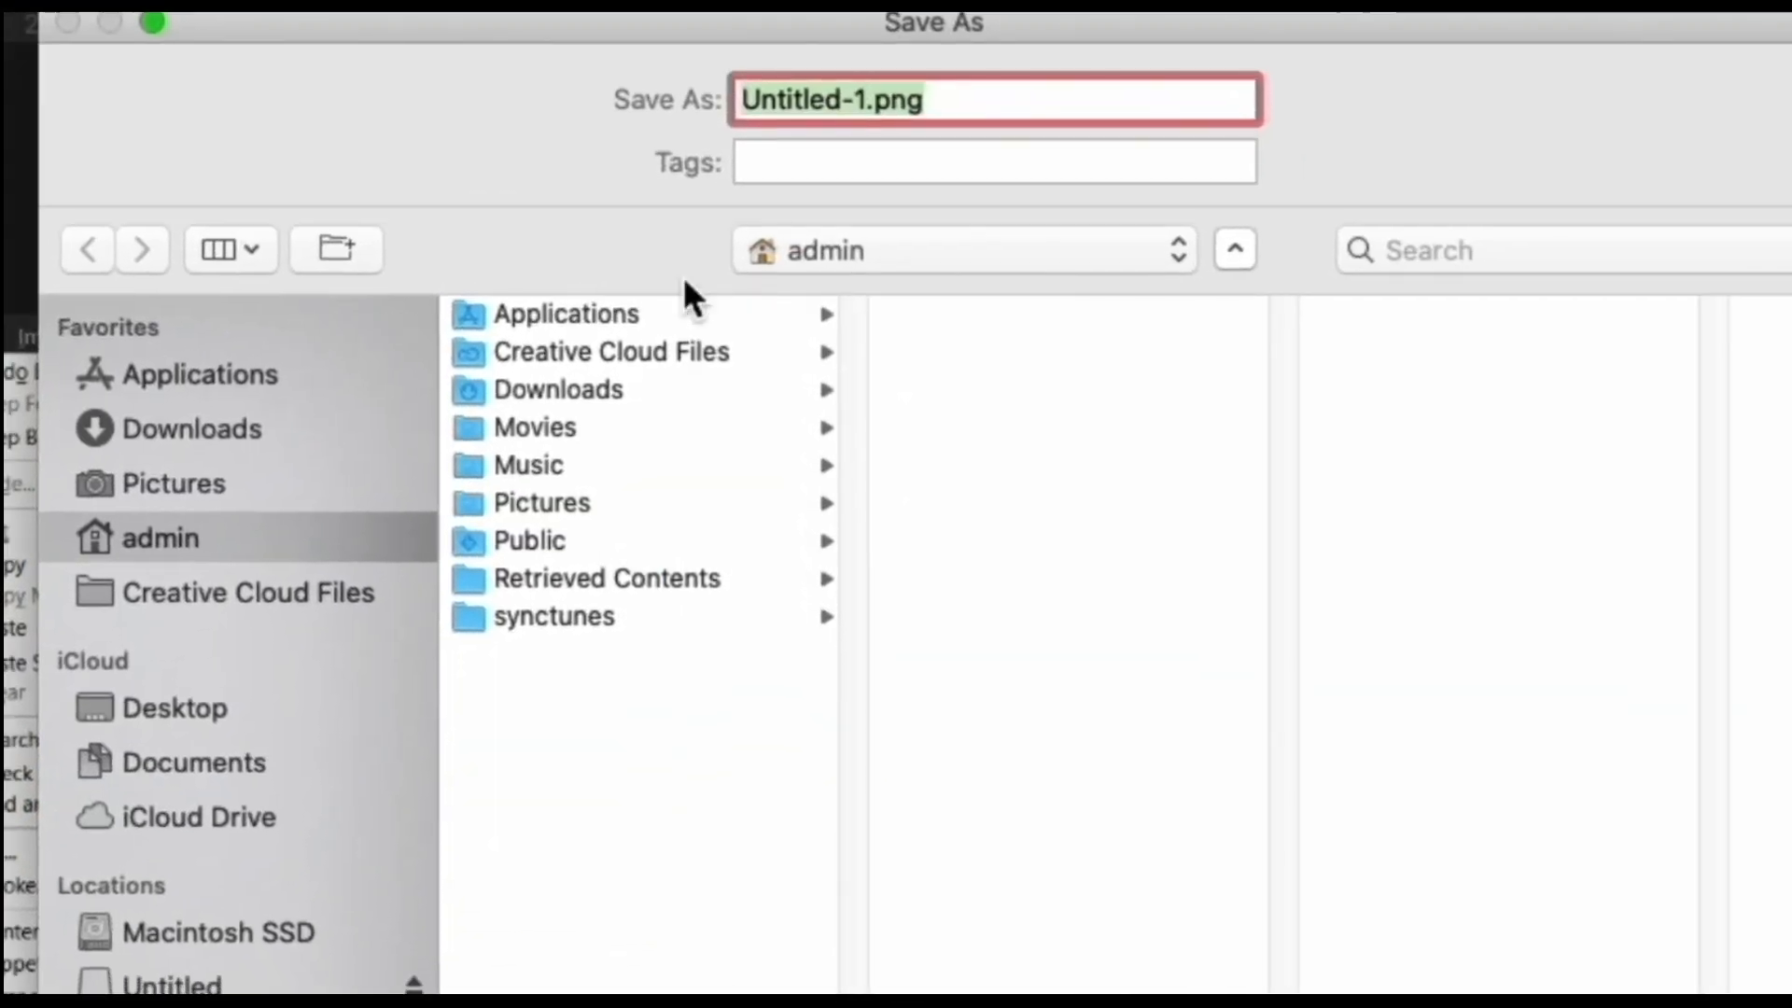
{"action": "left_click", "coordinate": [917, 114]}
{"action": "left_click_drag", "start_coordinate": [884, 110], "coordinate": [969, 112]}
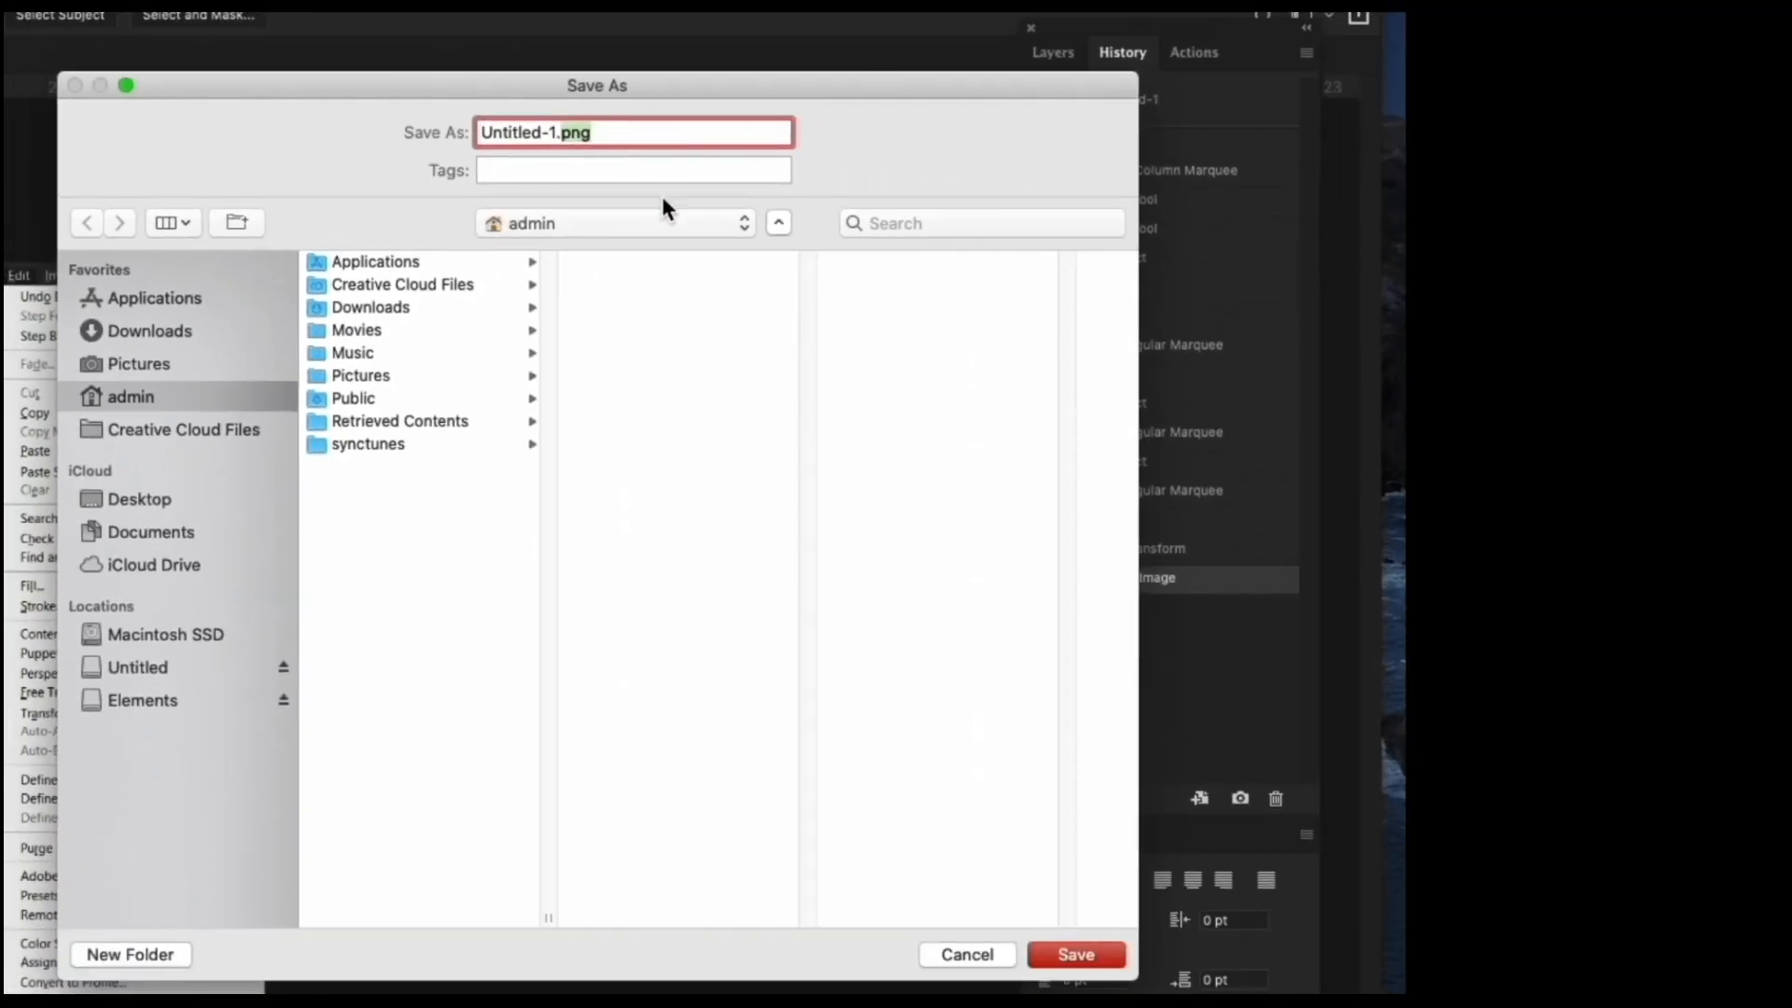
{"action": "left_click", "coordinate": [952, 952]}
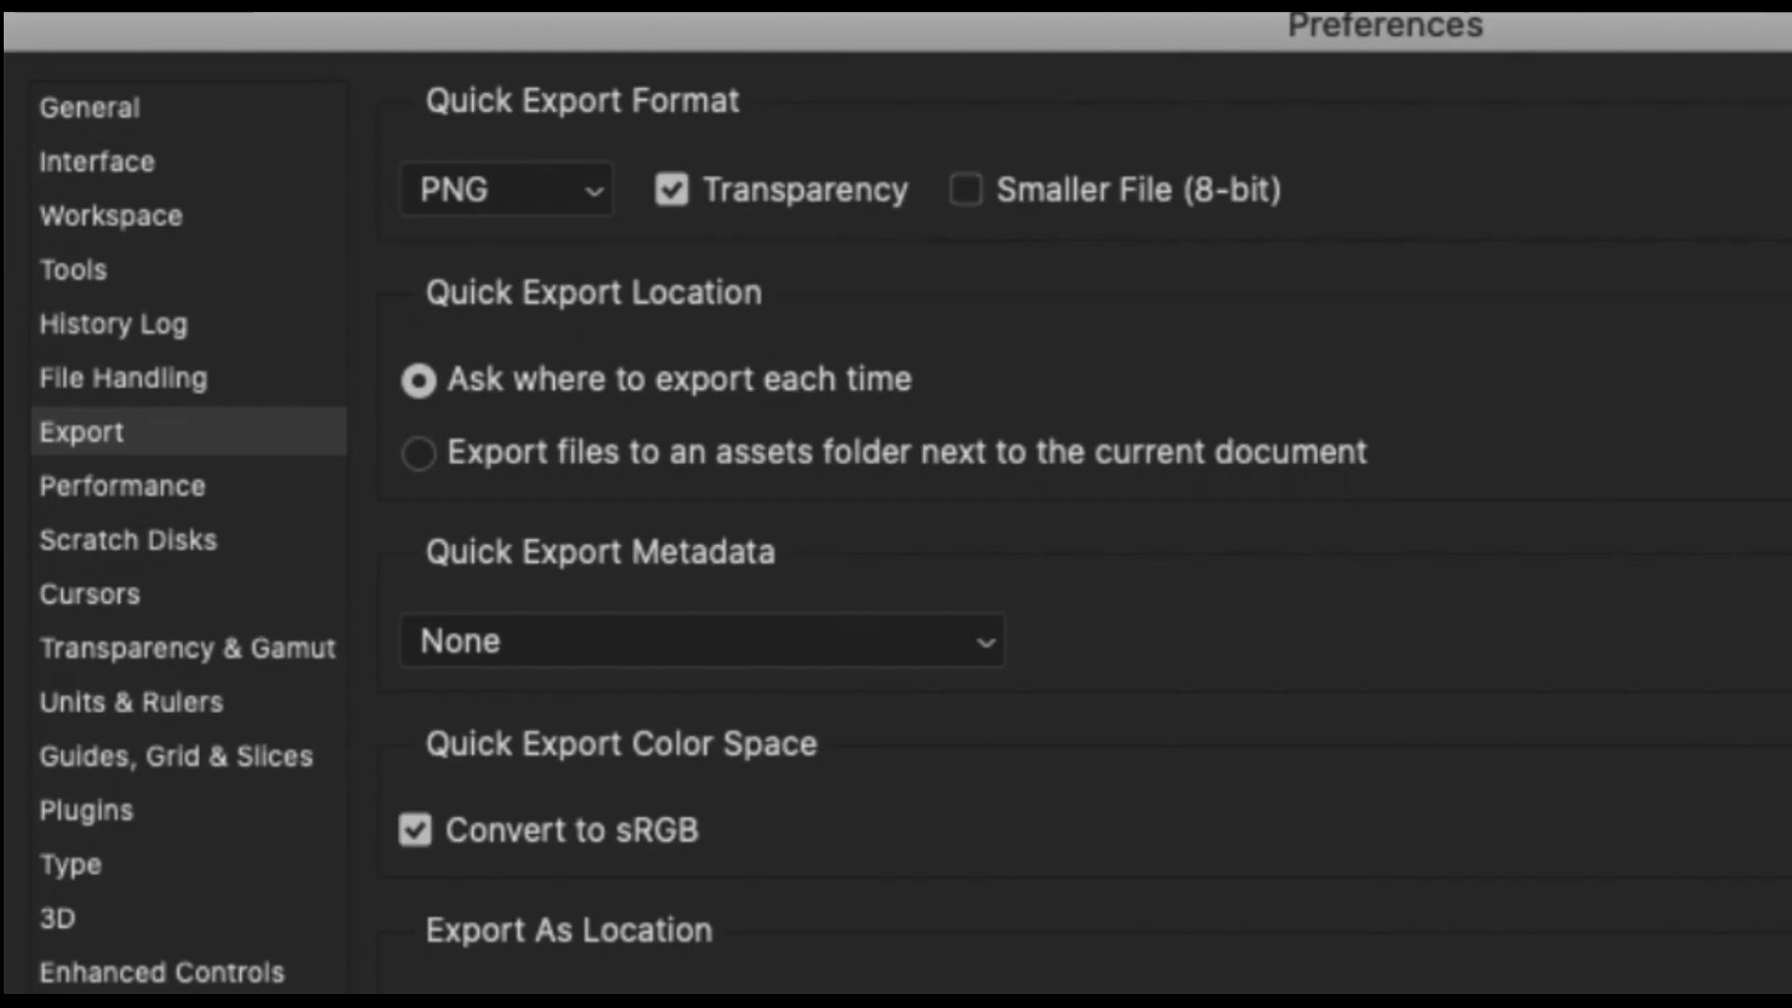
Raise the memory Photoshop may use to 10125 MB in the Performance preferences.
{"action": "left_click", "coordinate": [91, 491]}
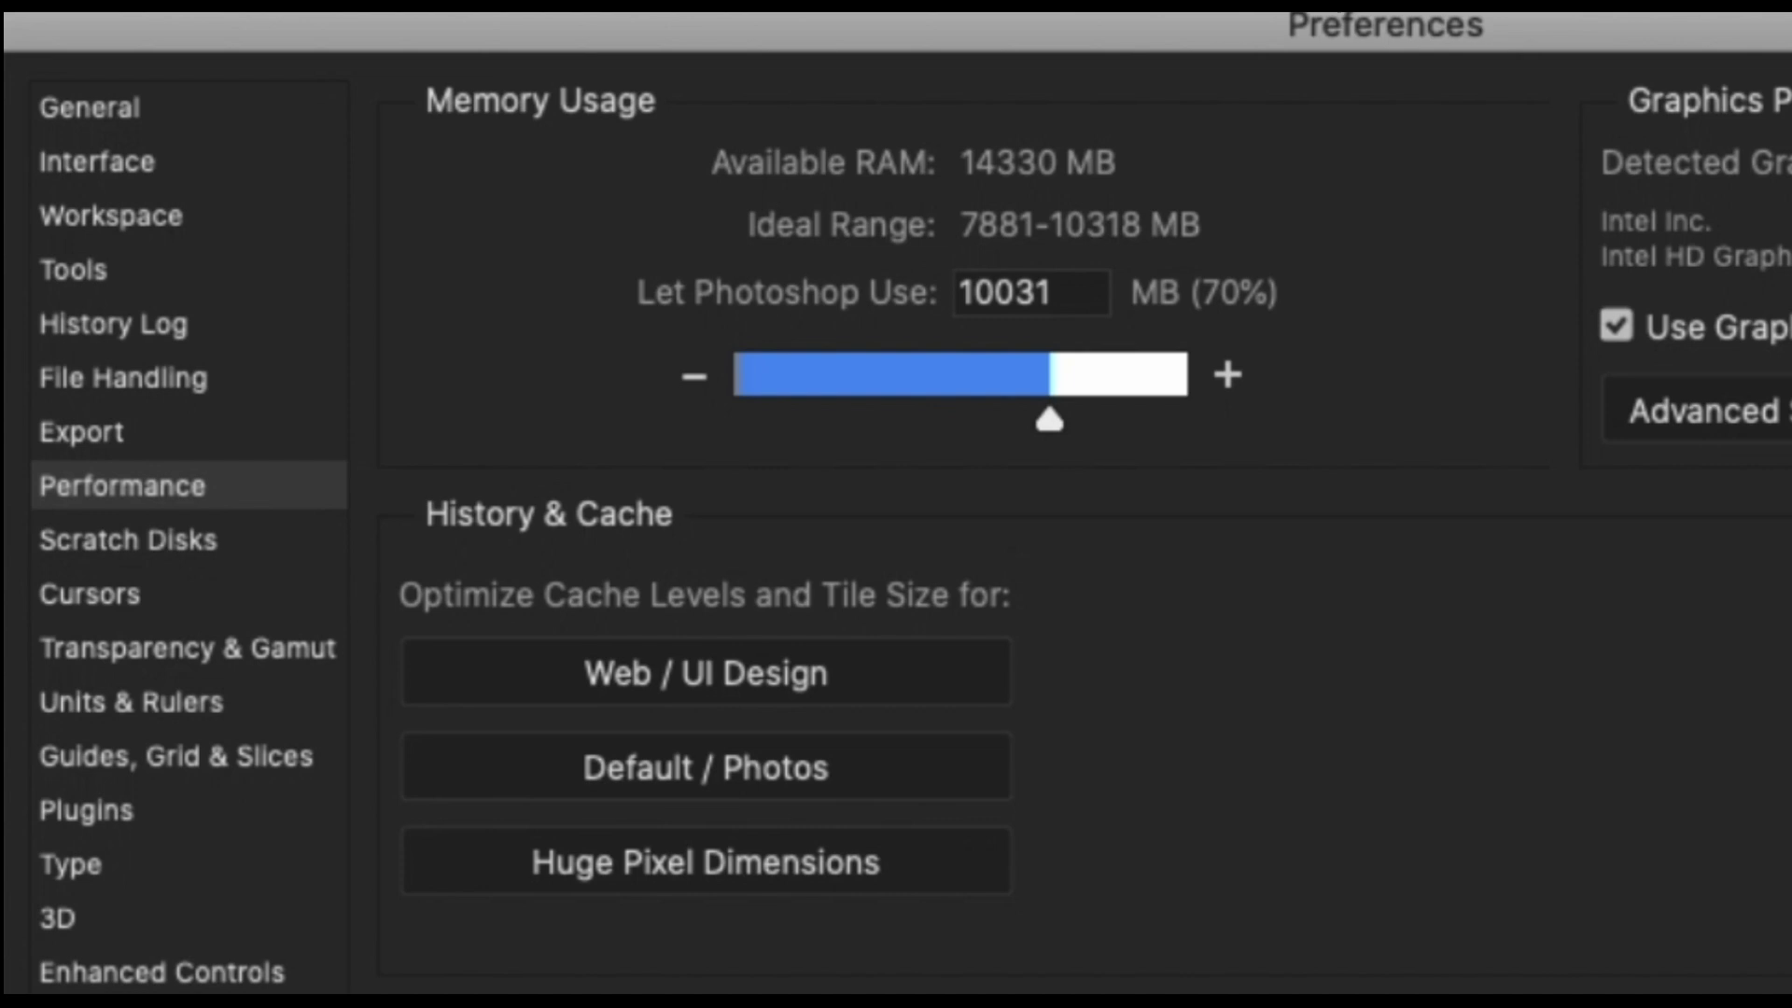
{"action": "mouse_move", "coordinate": [1046, 429]}
{"action": "left_mouse_down"}
{"action": "mouse_move", "coordinate": [943, 424]}
{"action": "mouse_move", "coordinate": [1120, 430]}
{"action": "mouse_move", "coordinate": [1033, 426]}
{"action": "mouse_move", "coordinate": [1058, 422]}
{"action": "left_mouse_up"}
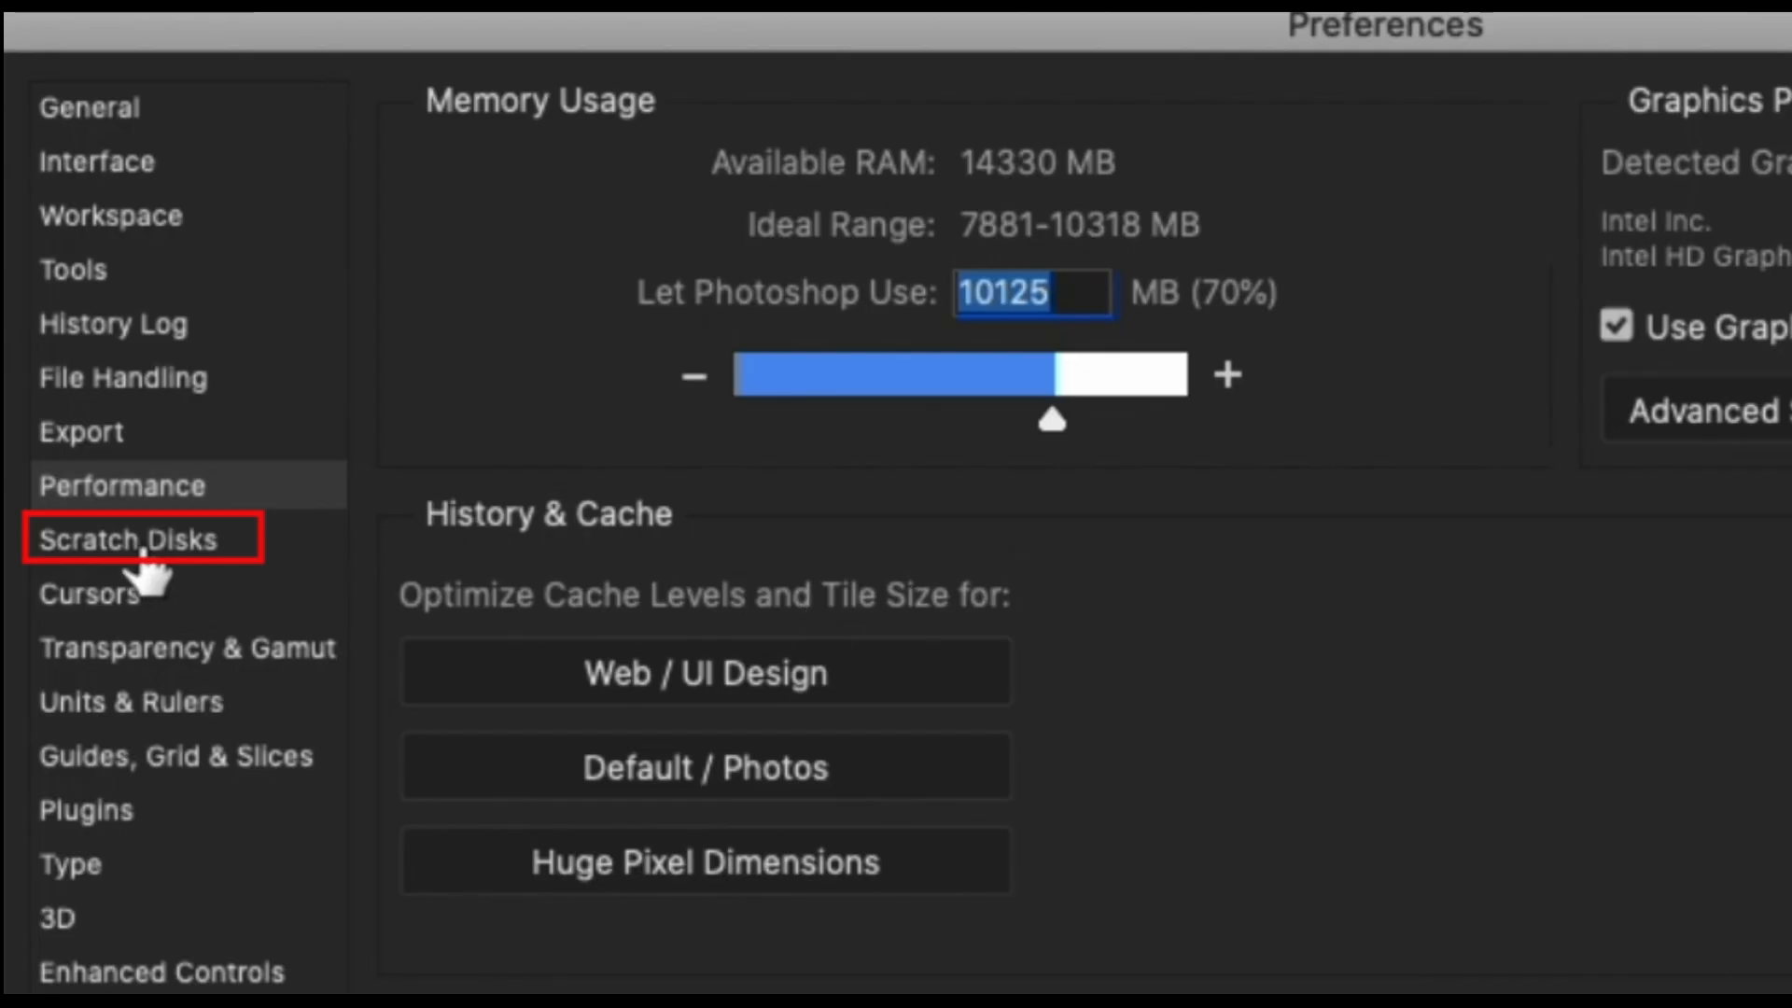
Open the Scratch Disks preferences and browse through the image files found on the Mac.
{"action": "left_click", "coordinate": [138, 546]}
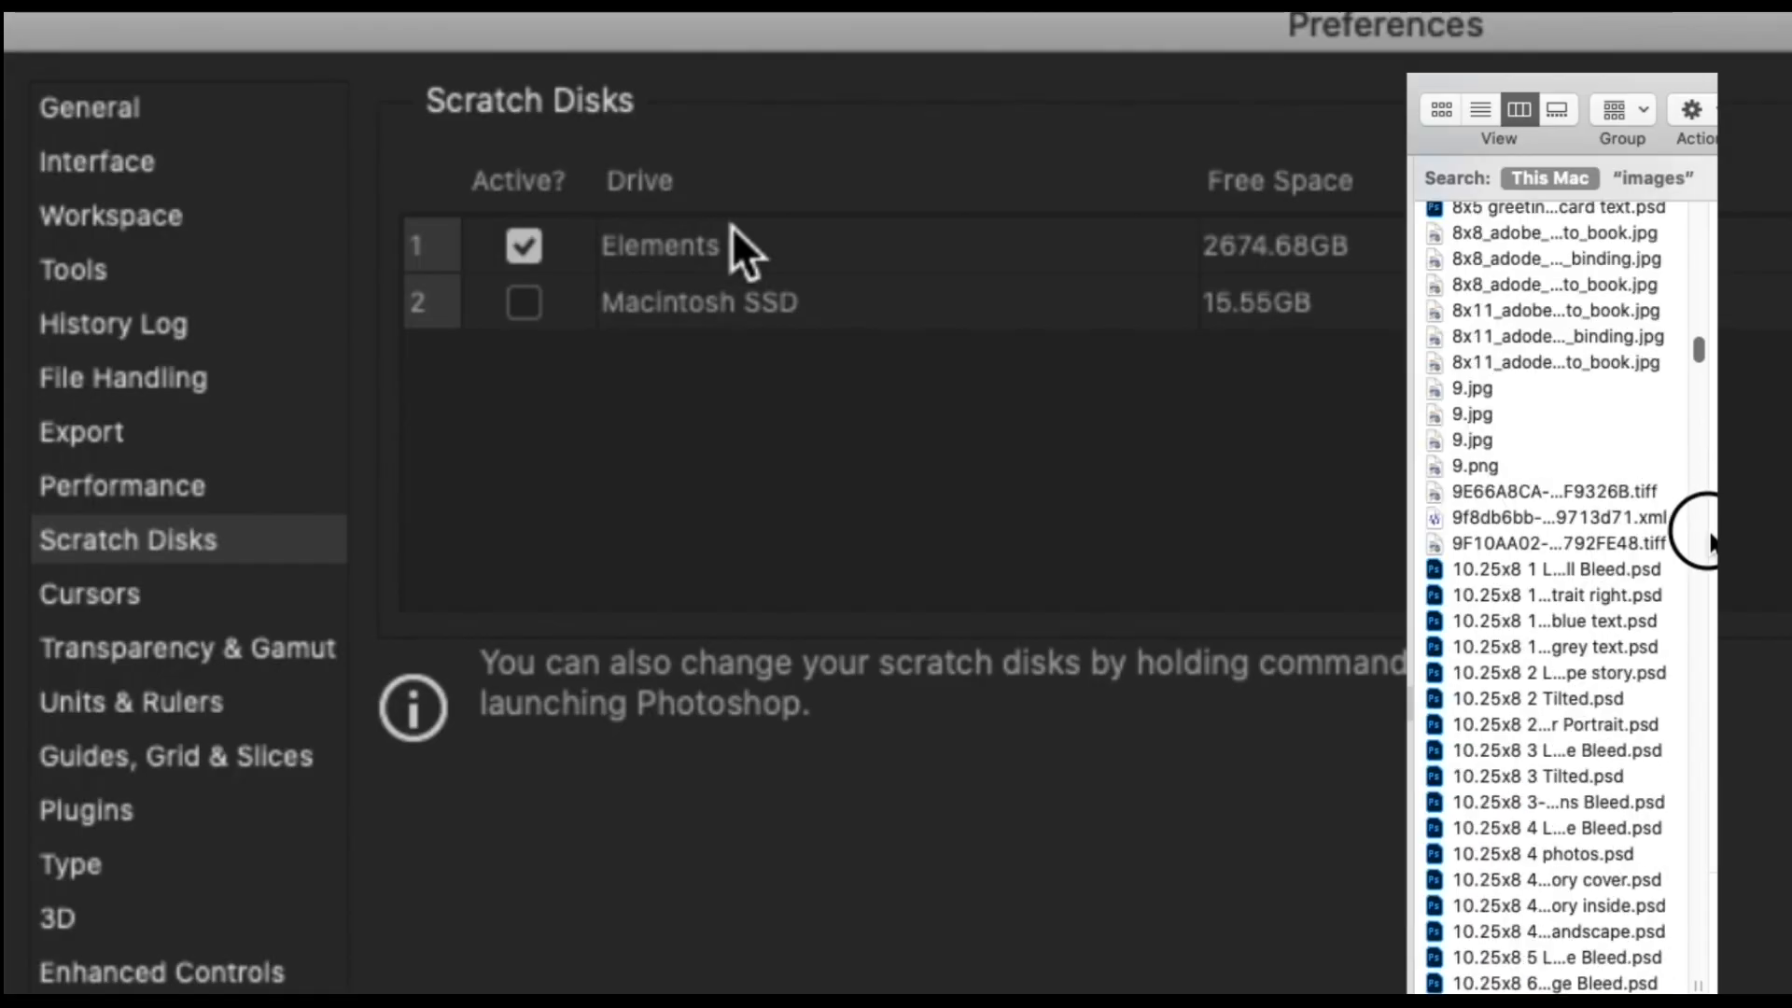
{"action": "scroll", "coordinate": [1706, 586], "scroll_direction": "down", "scroll_amount": 10}
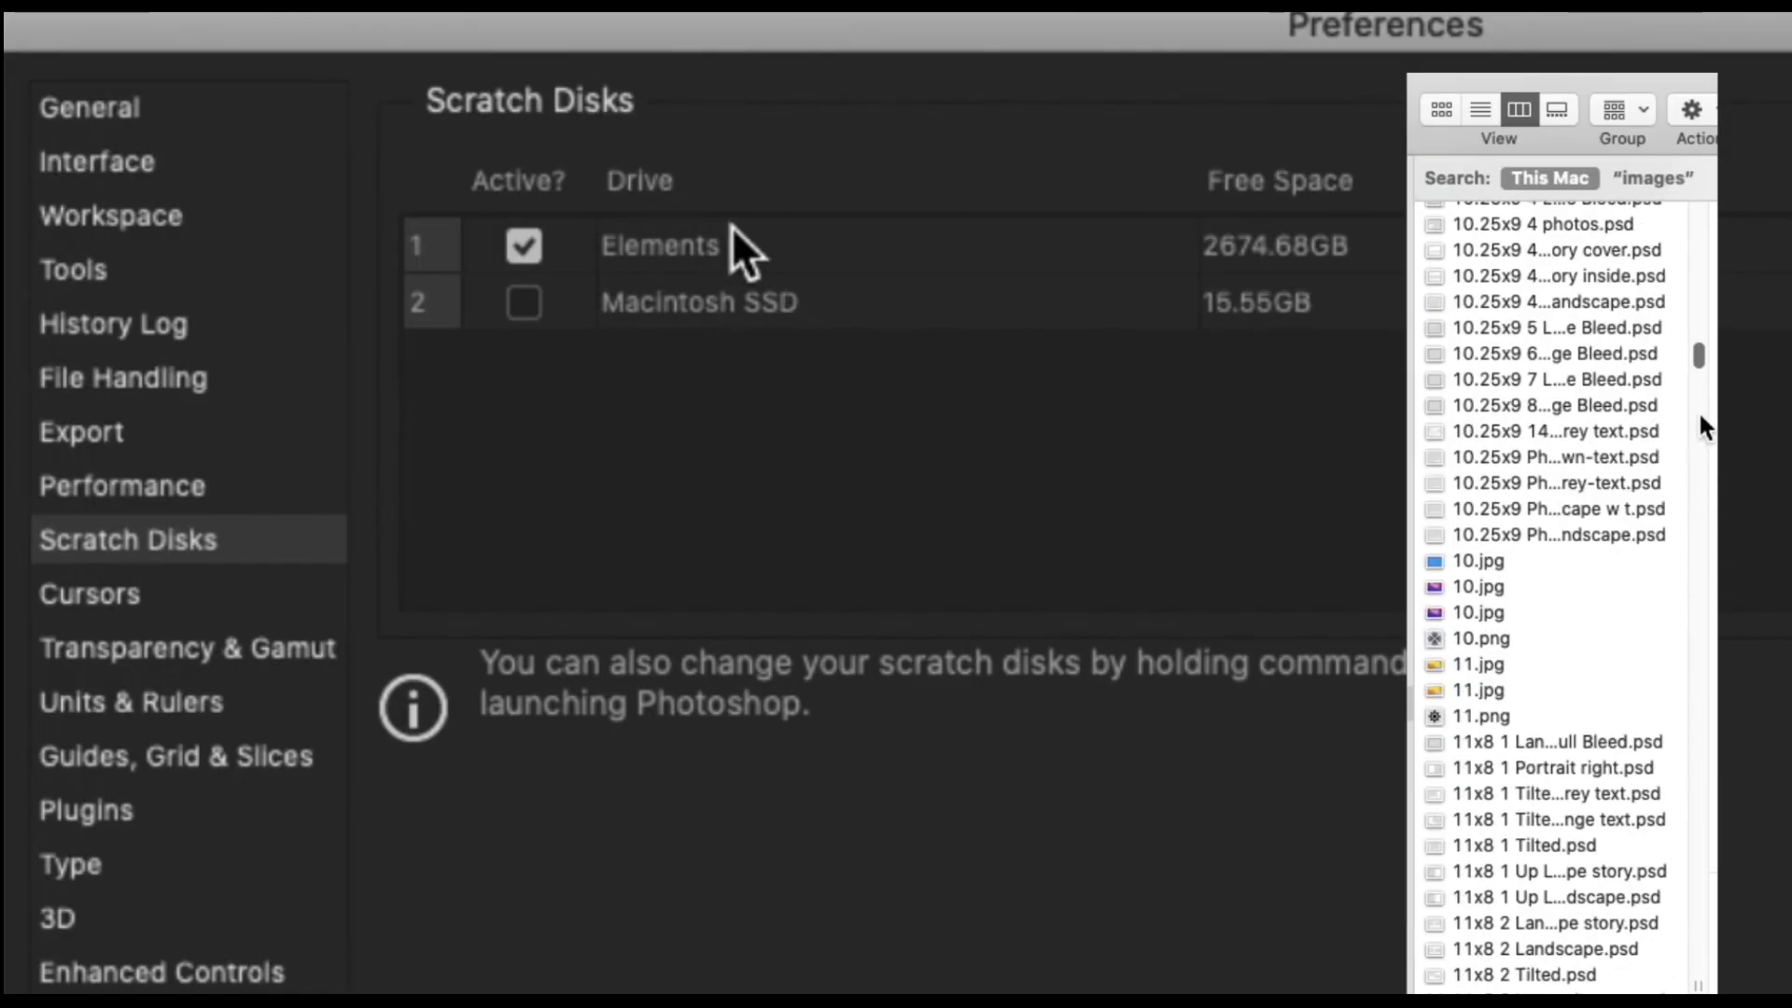
{"action": "left_click_drag", "start_coordinate": [1700, 360], "coordinate": [1713, 571]}
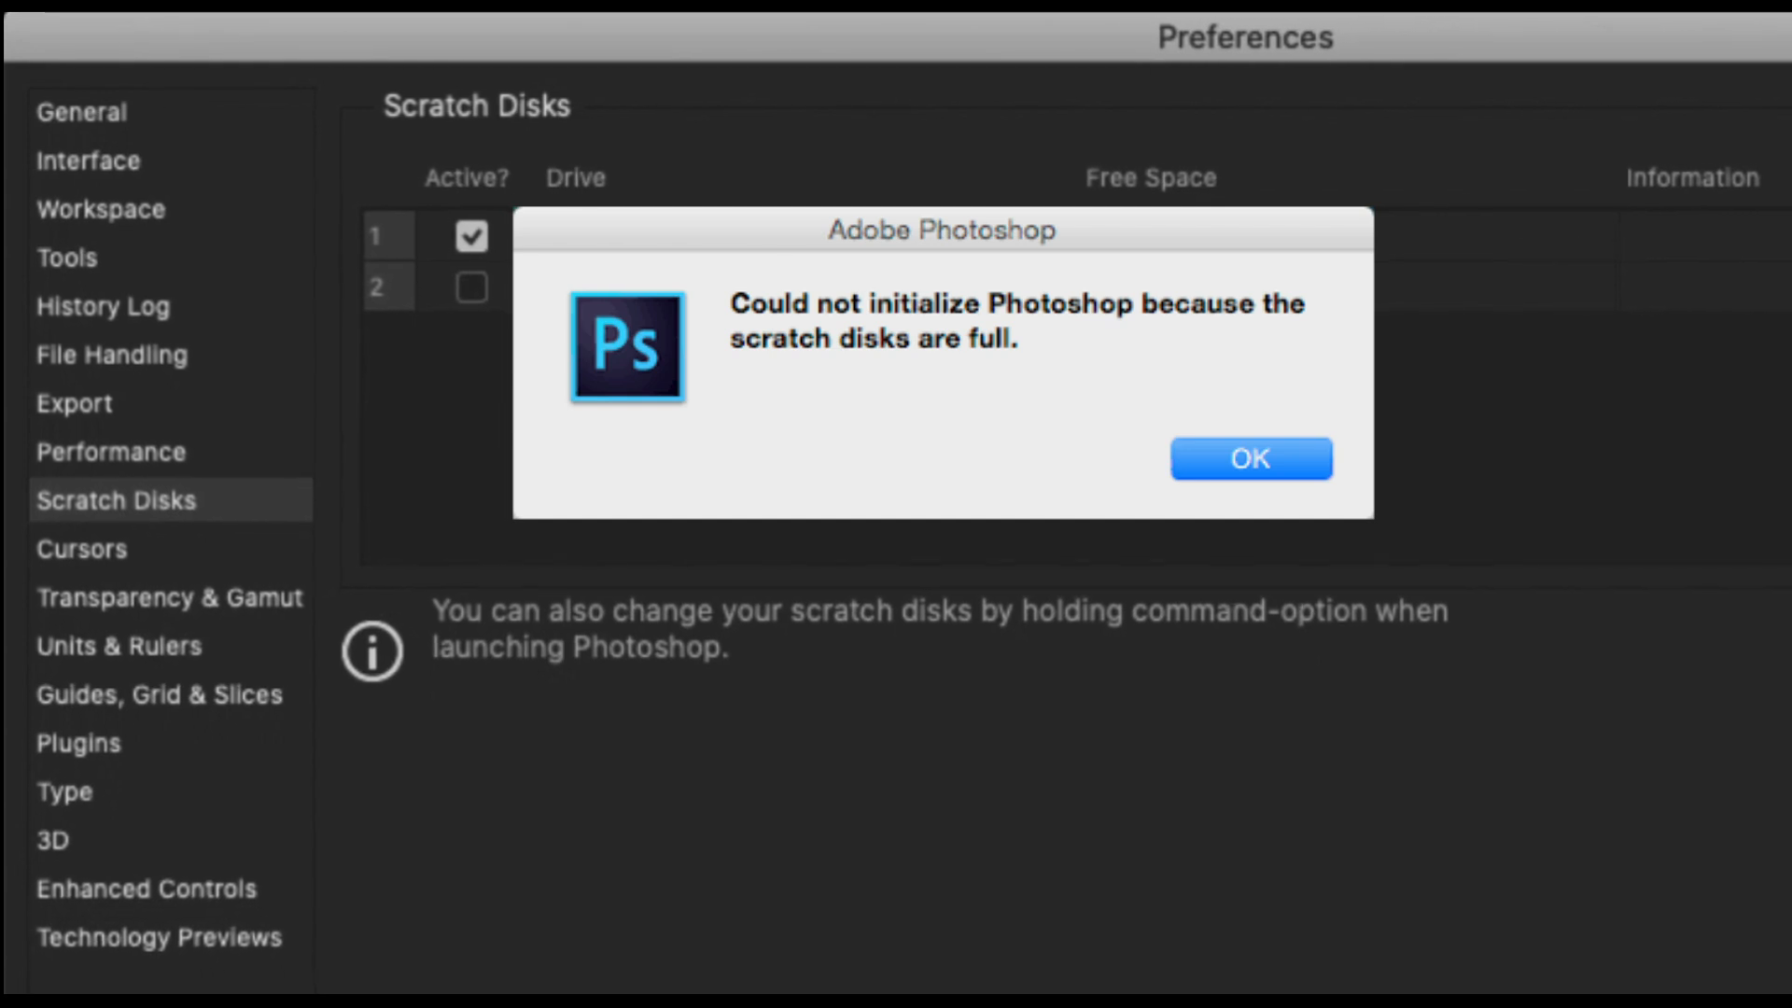
Try Macintosh SSD as an additional active scratch disk and deactivate it again.
{"action": "left_click", "coordinate": [459, 283]}
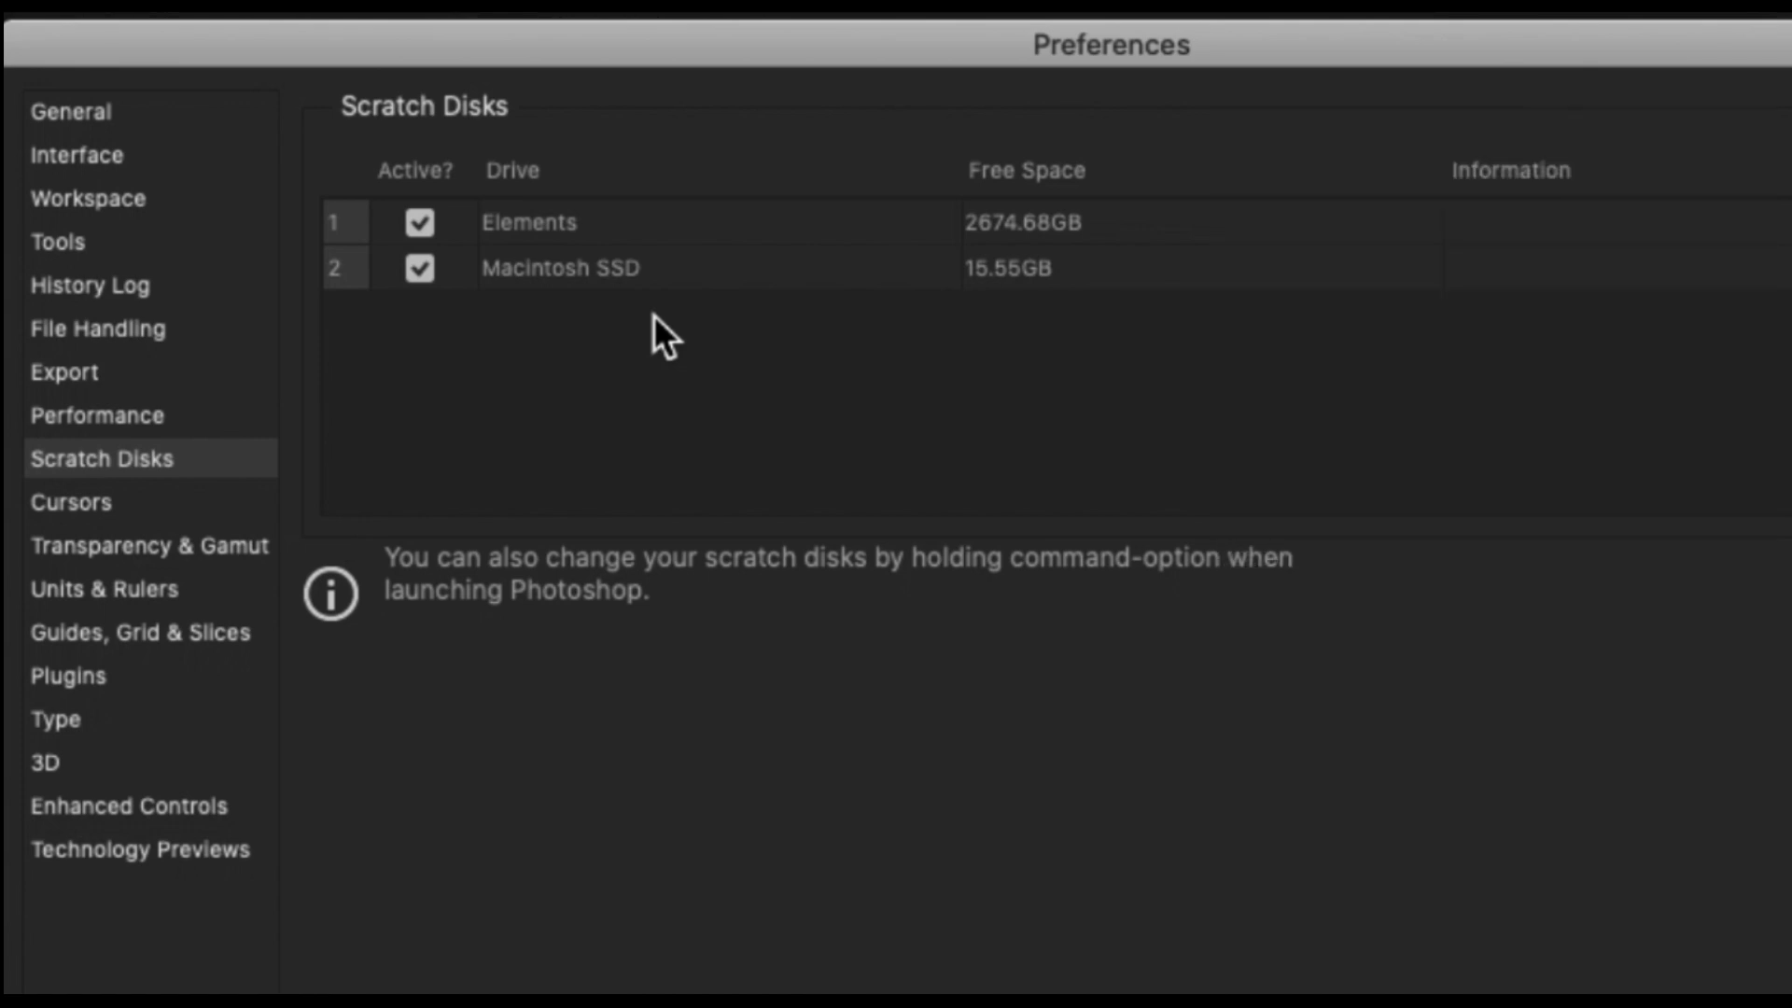
{"action": "left_click", "coordinate": [420, 269]}
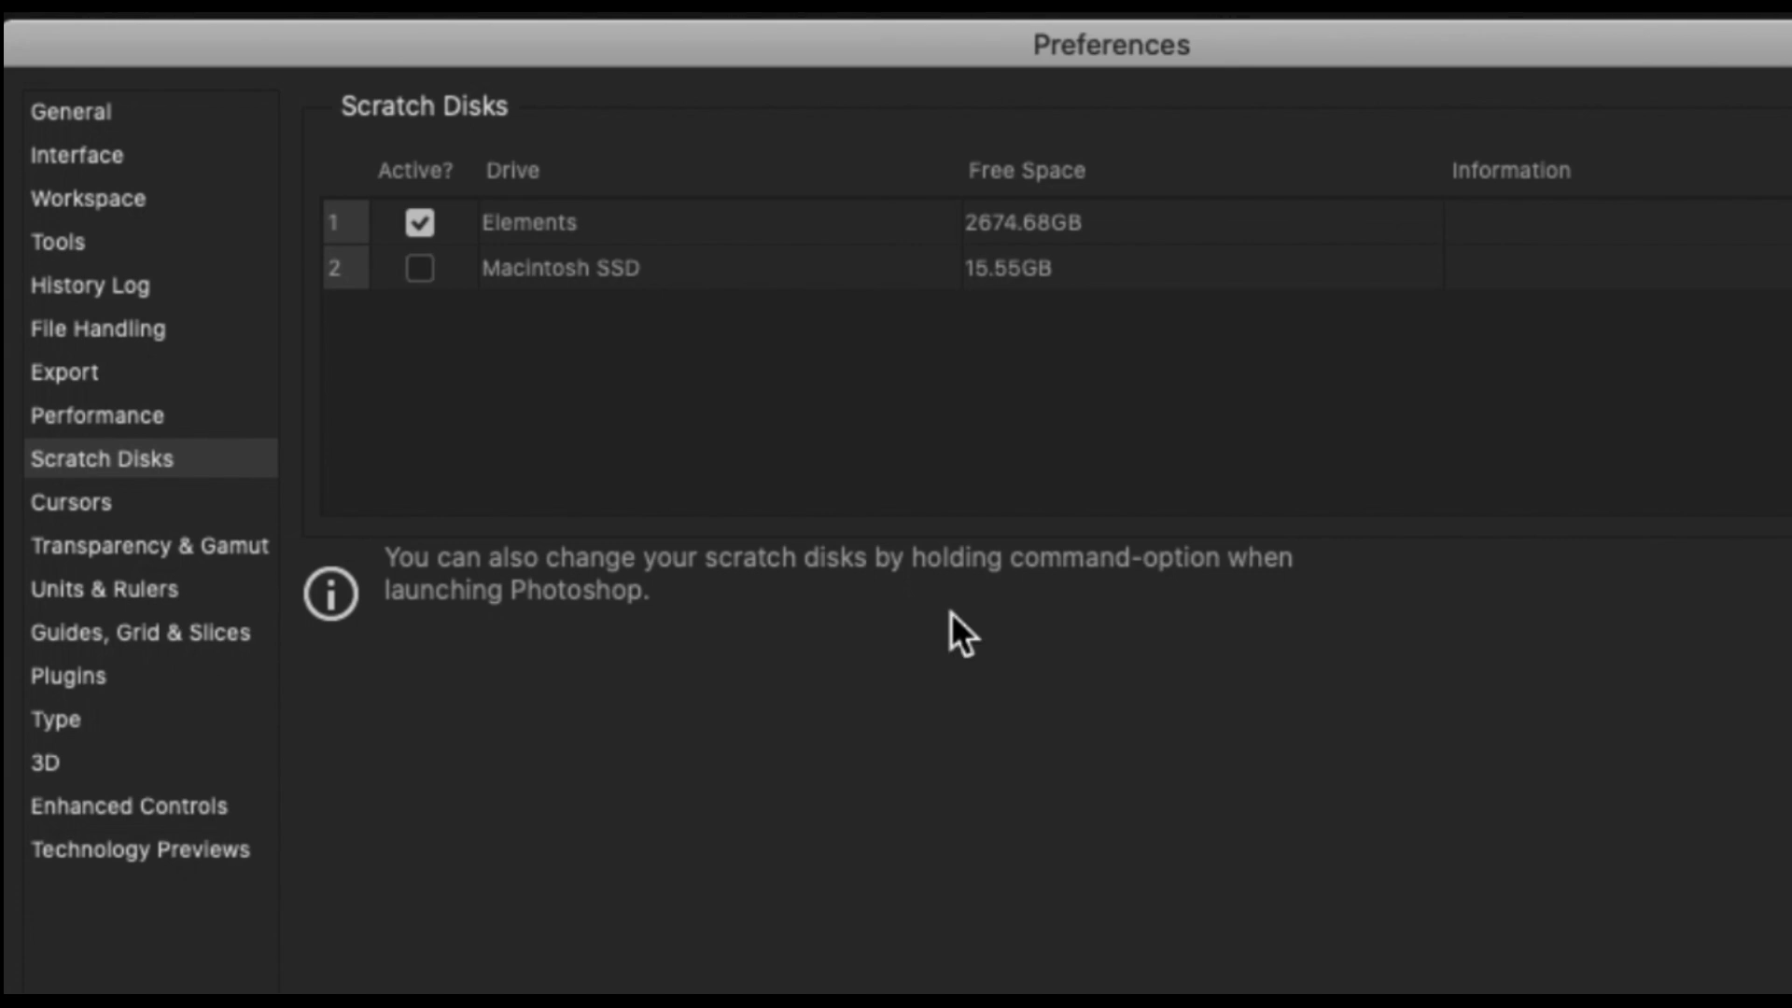
Try the Standard painting cursor in the Cursors preferences and set the painting cursor to Precise.
{"action": "left_click", "coordinate": [92, 512]}
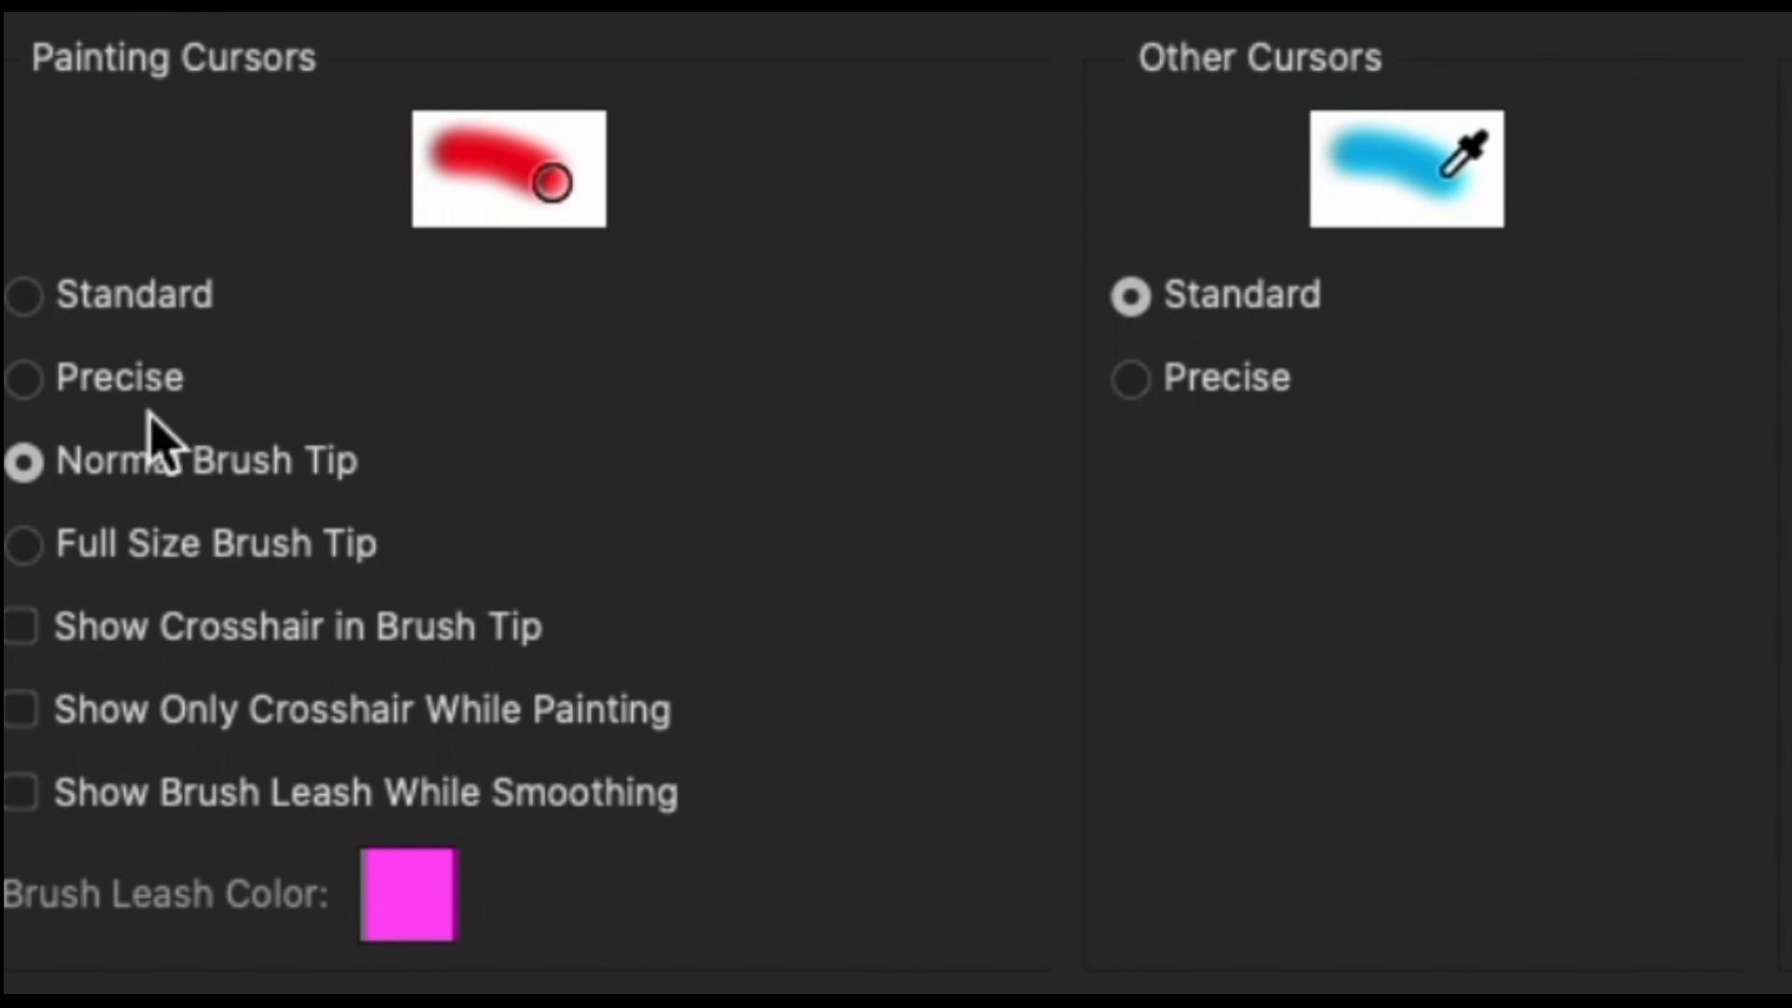
{"action": "left_click", "coordinate": [26, 296]}
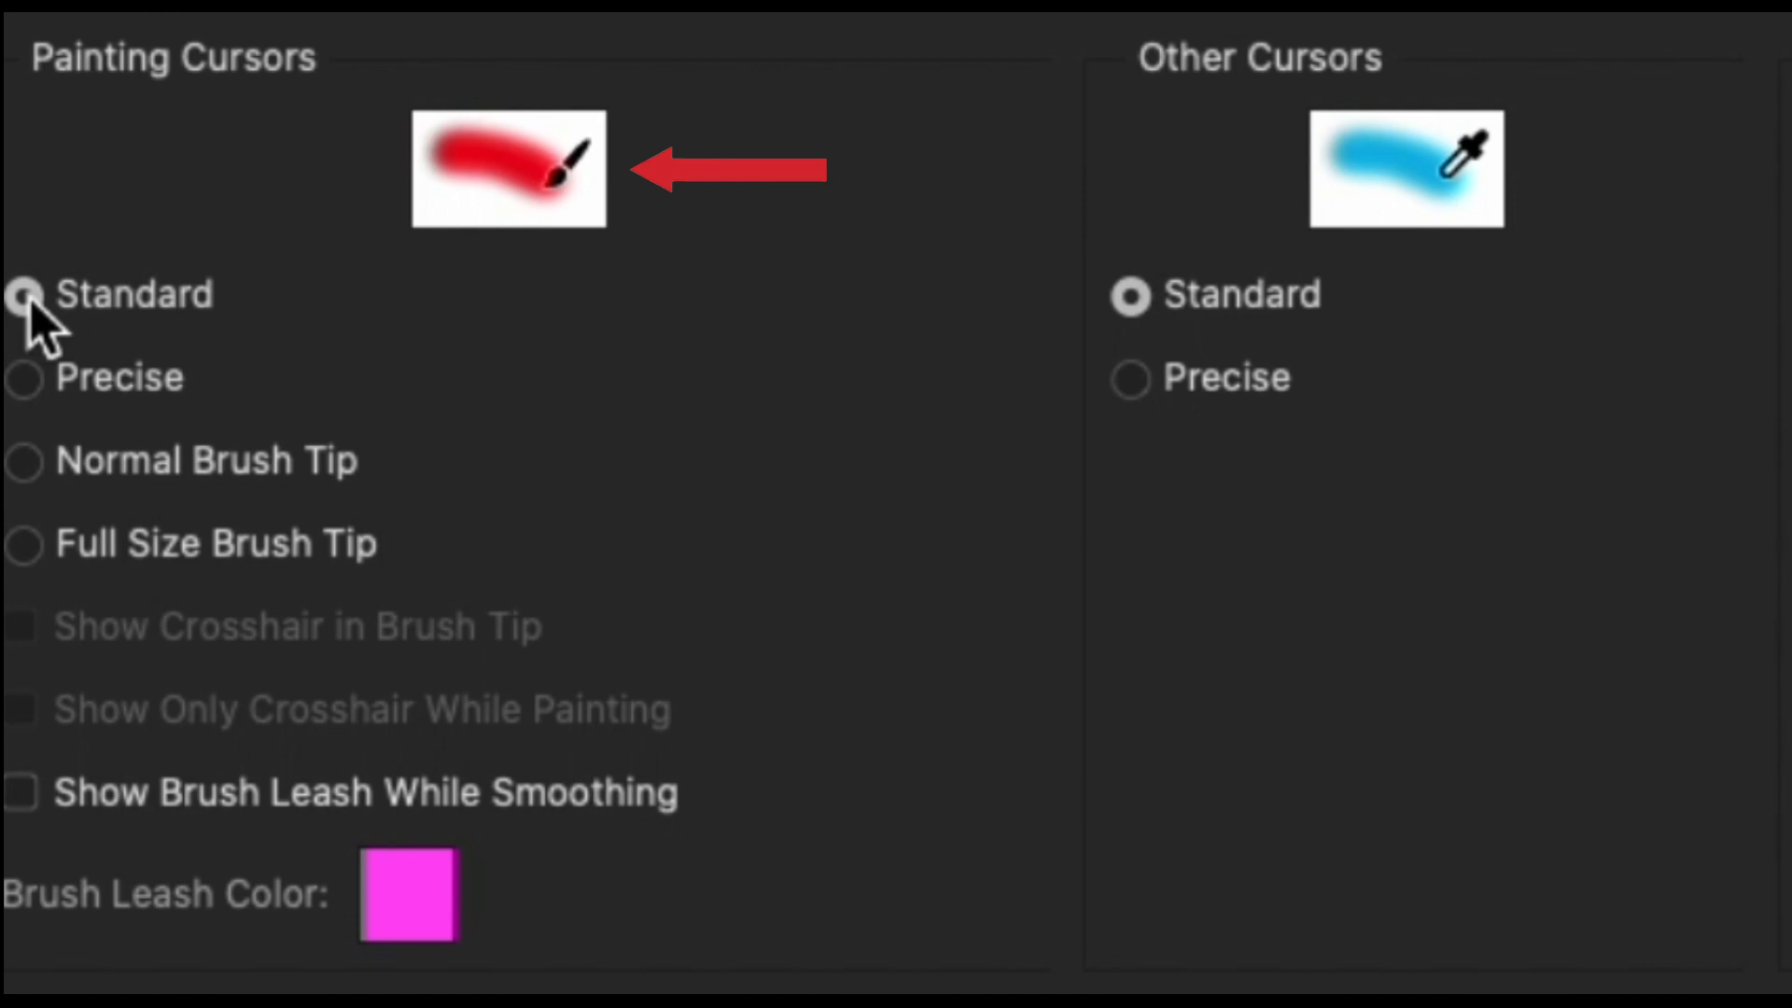
{"action": "left_click", "coordinate": [26, 378]}
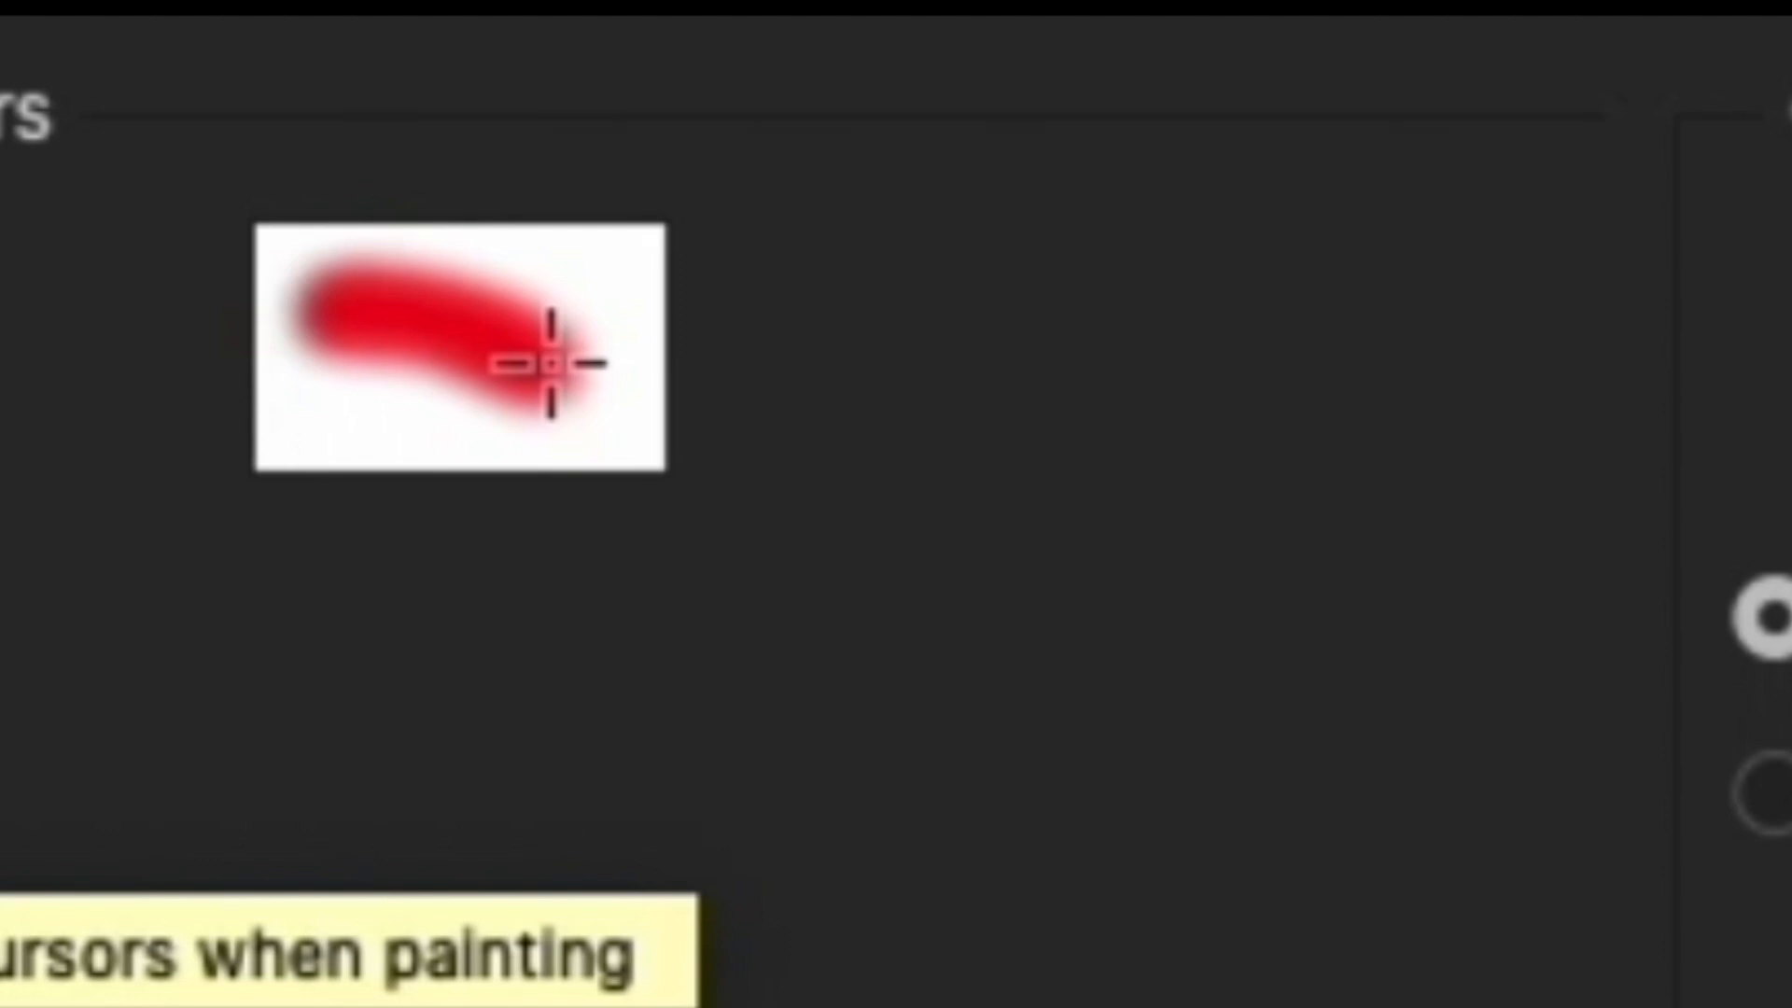
{"action": "left_click", "coordinate": [56, 965]}
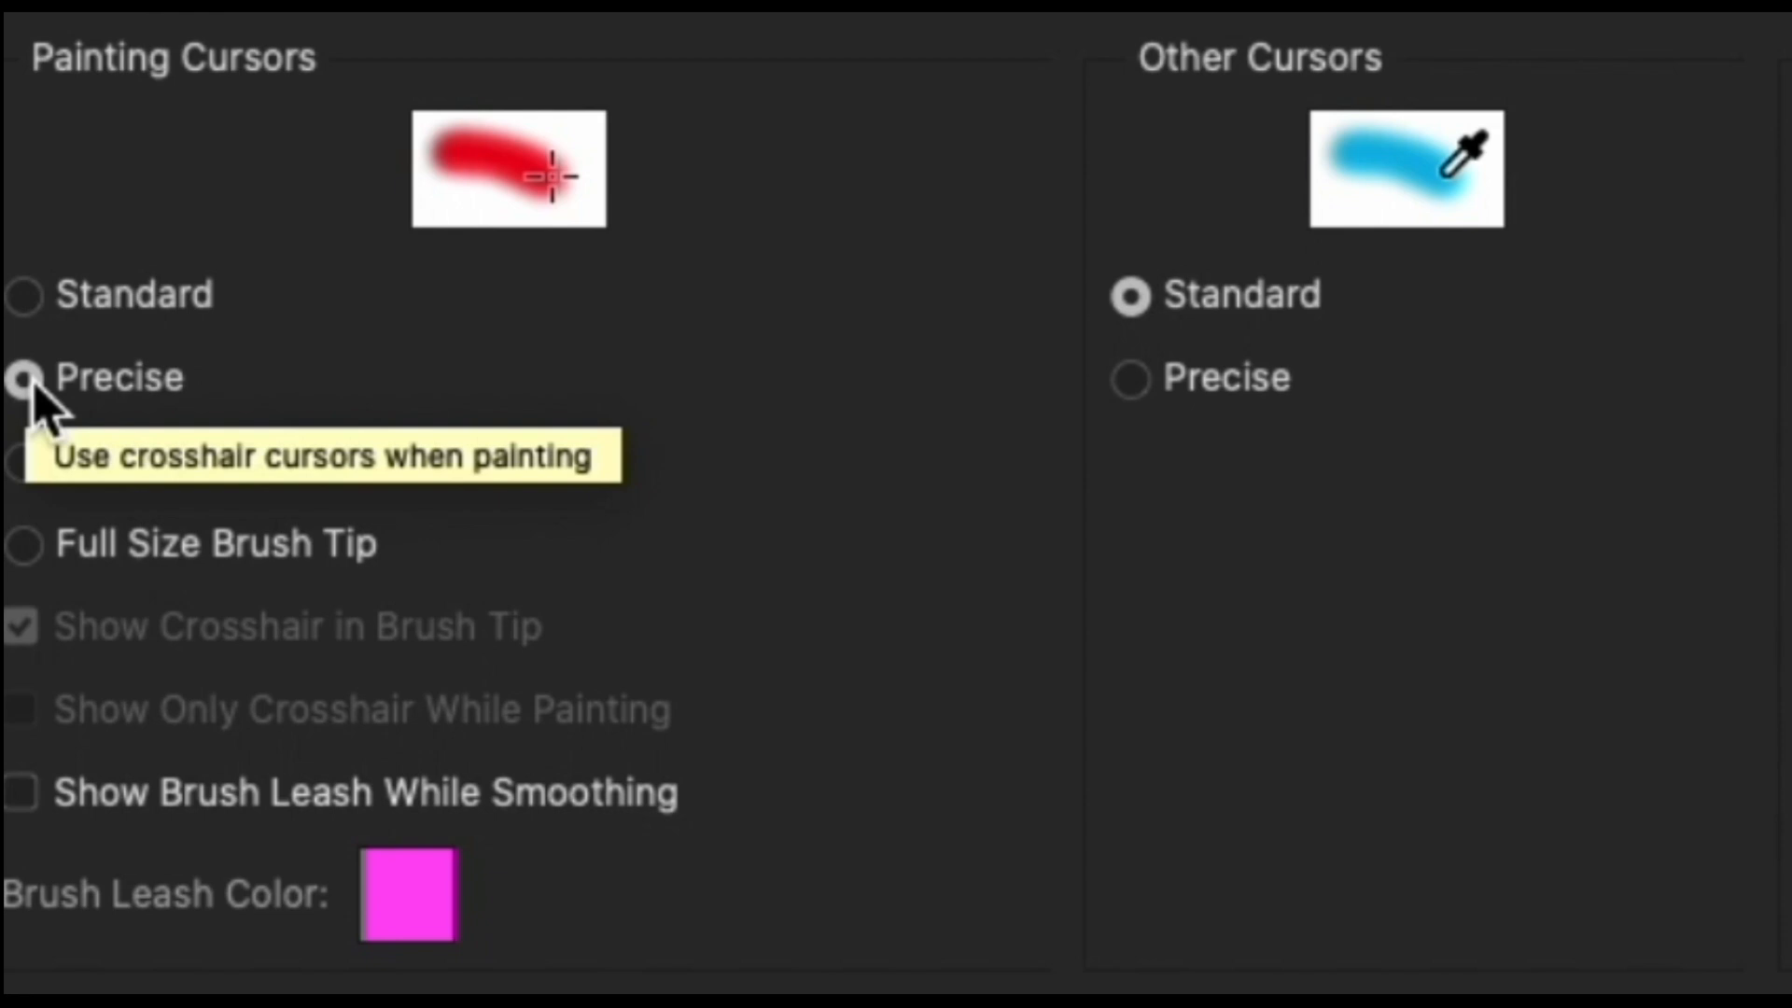
Compare the Normal and Full Size Brush Tip painting cursors and set the painting cursor to Normal Brush Tip.
{"action": "left_click", "coordinate": [26, 460]}
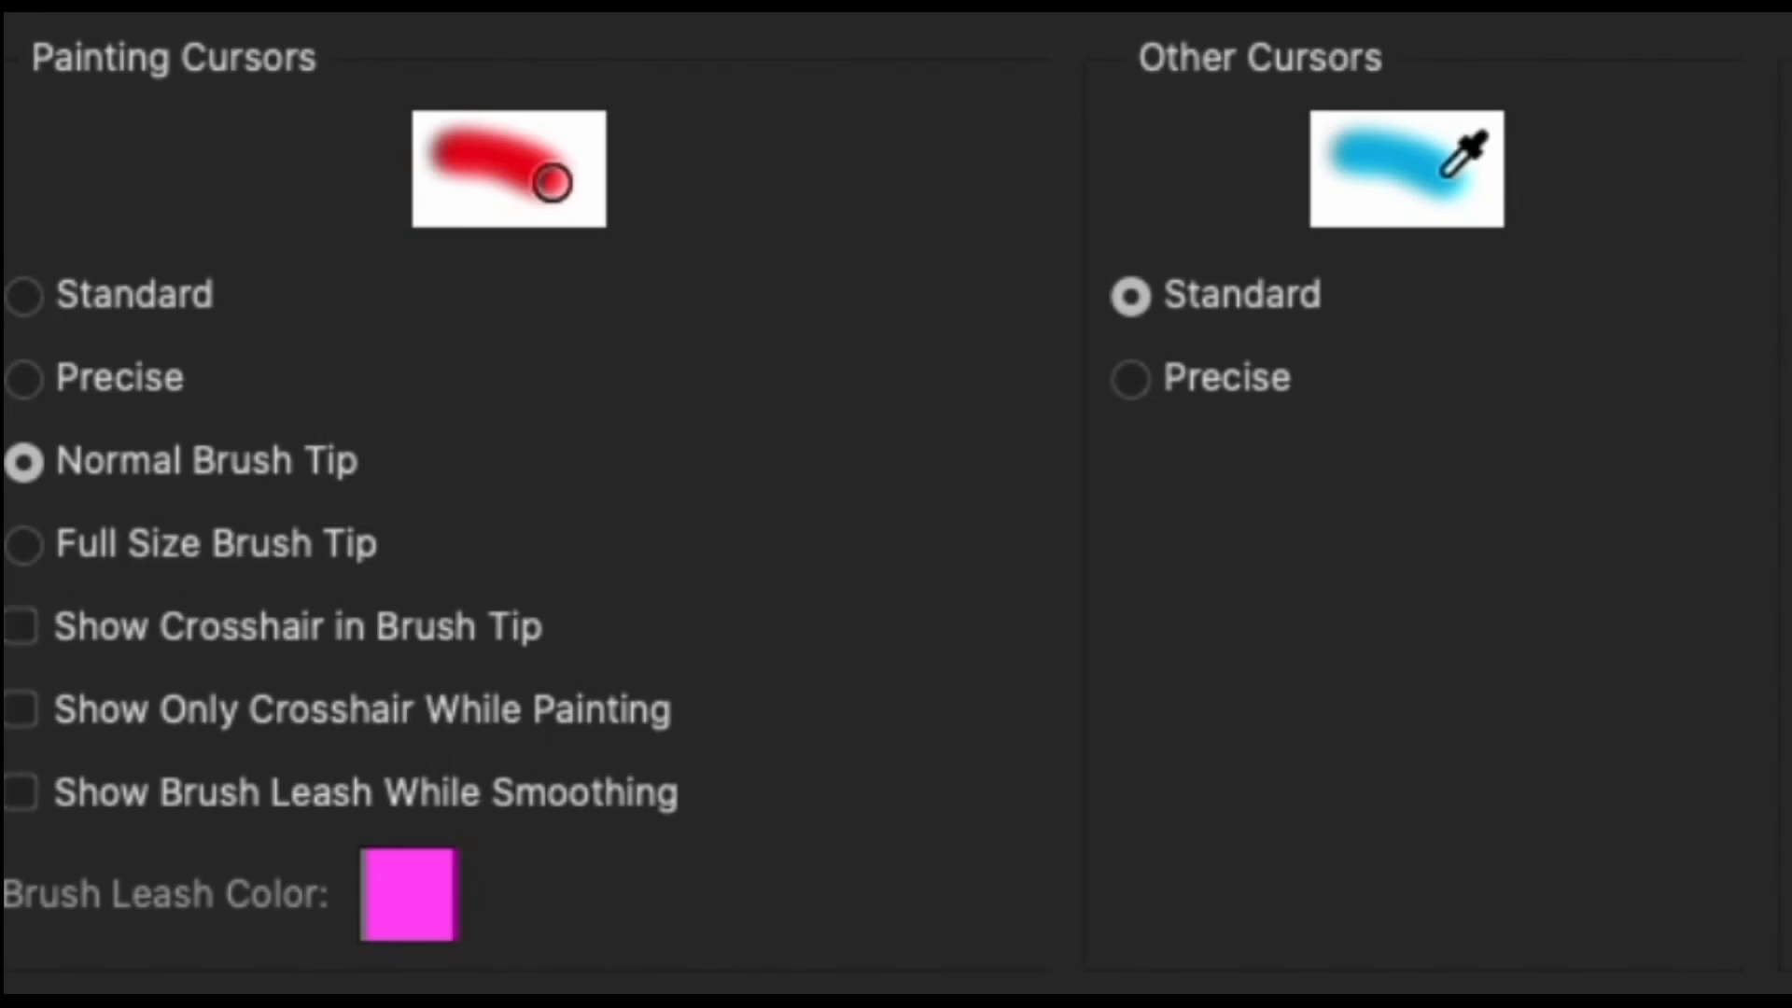
{"action": "left_click", "coordinate": [25, 546]}
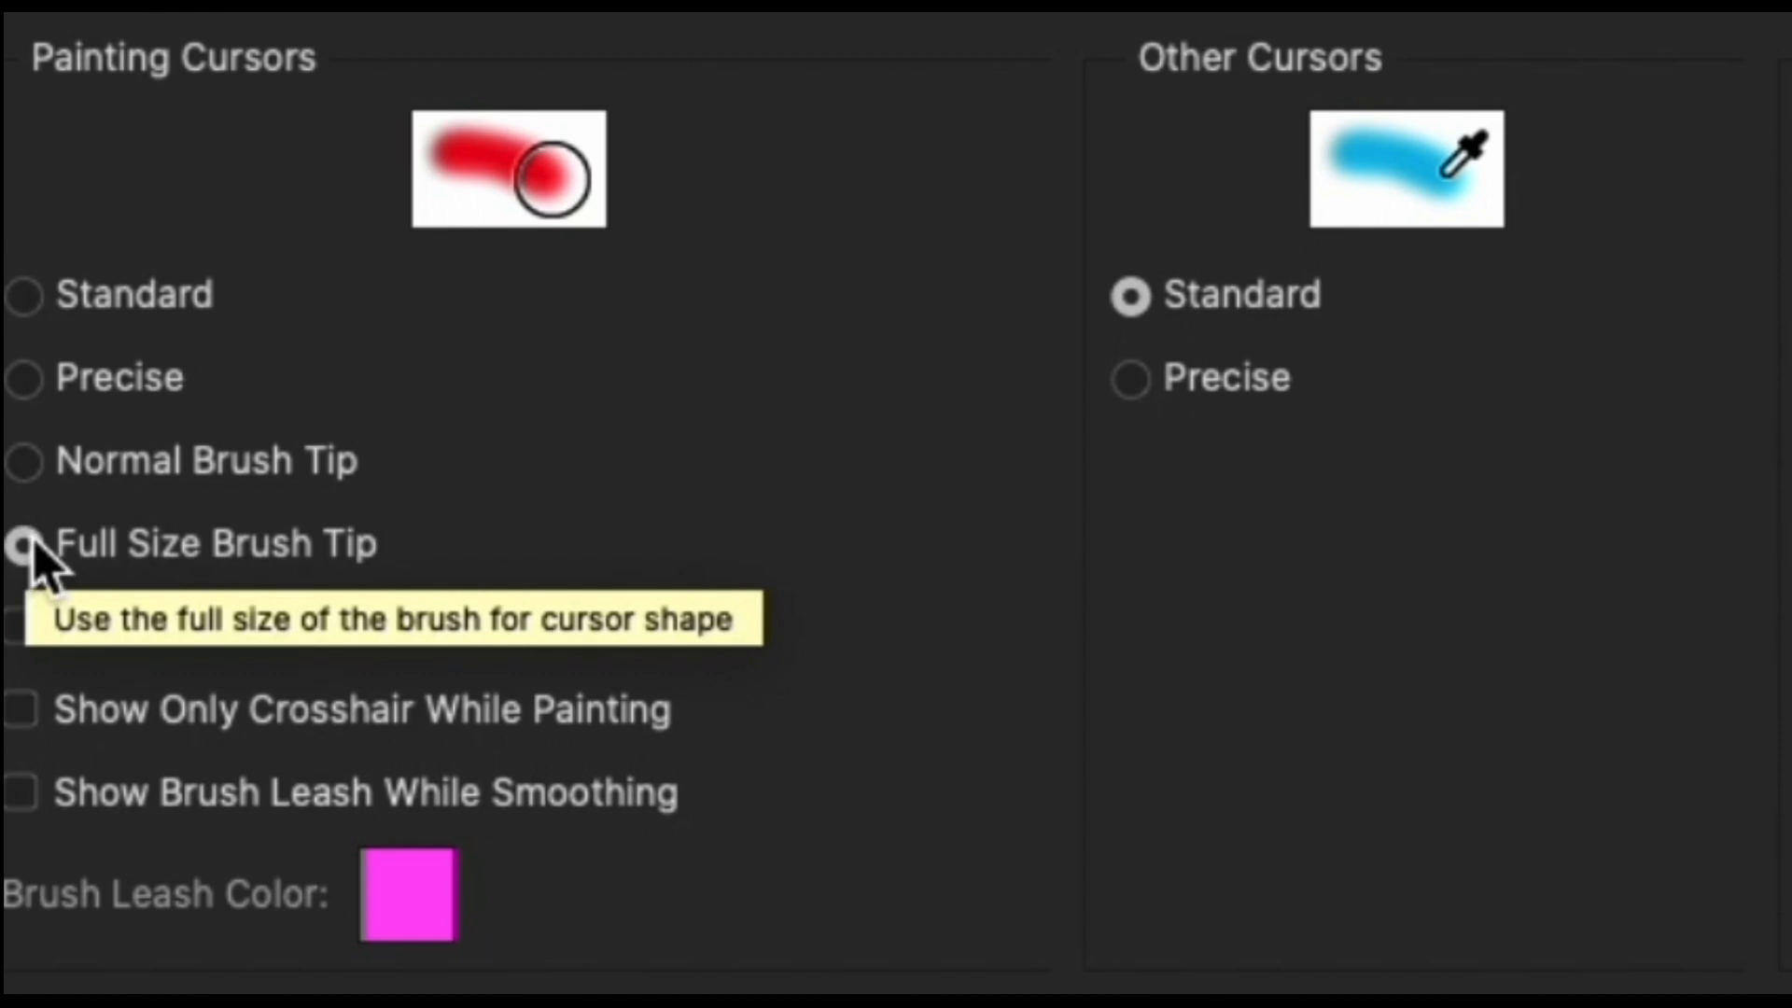
{"action": "left_click", "coordinate": [26, 462]}
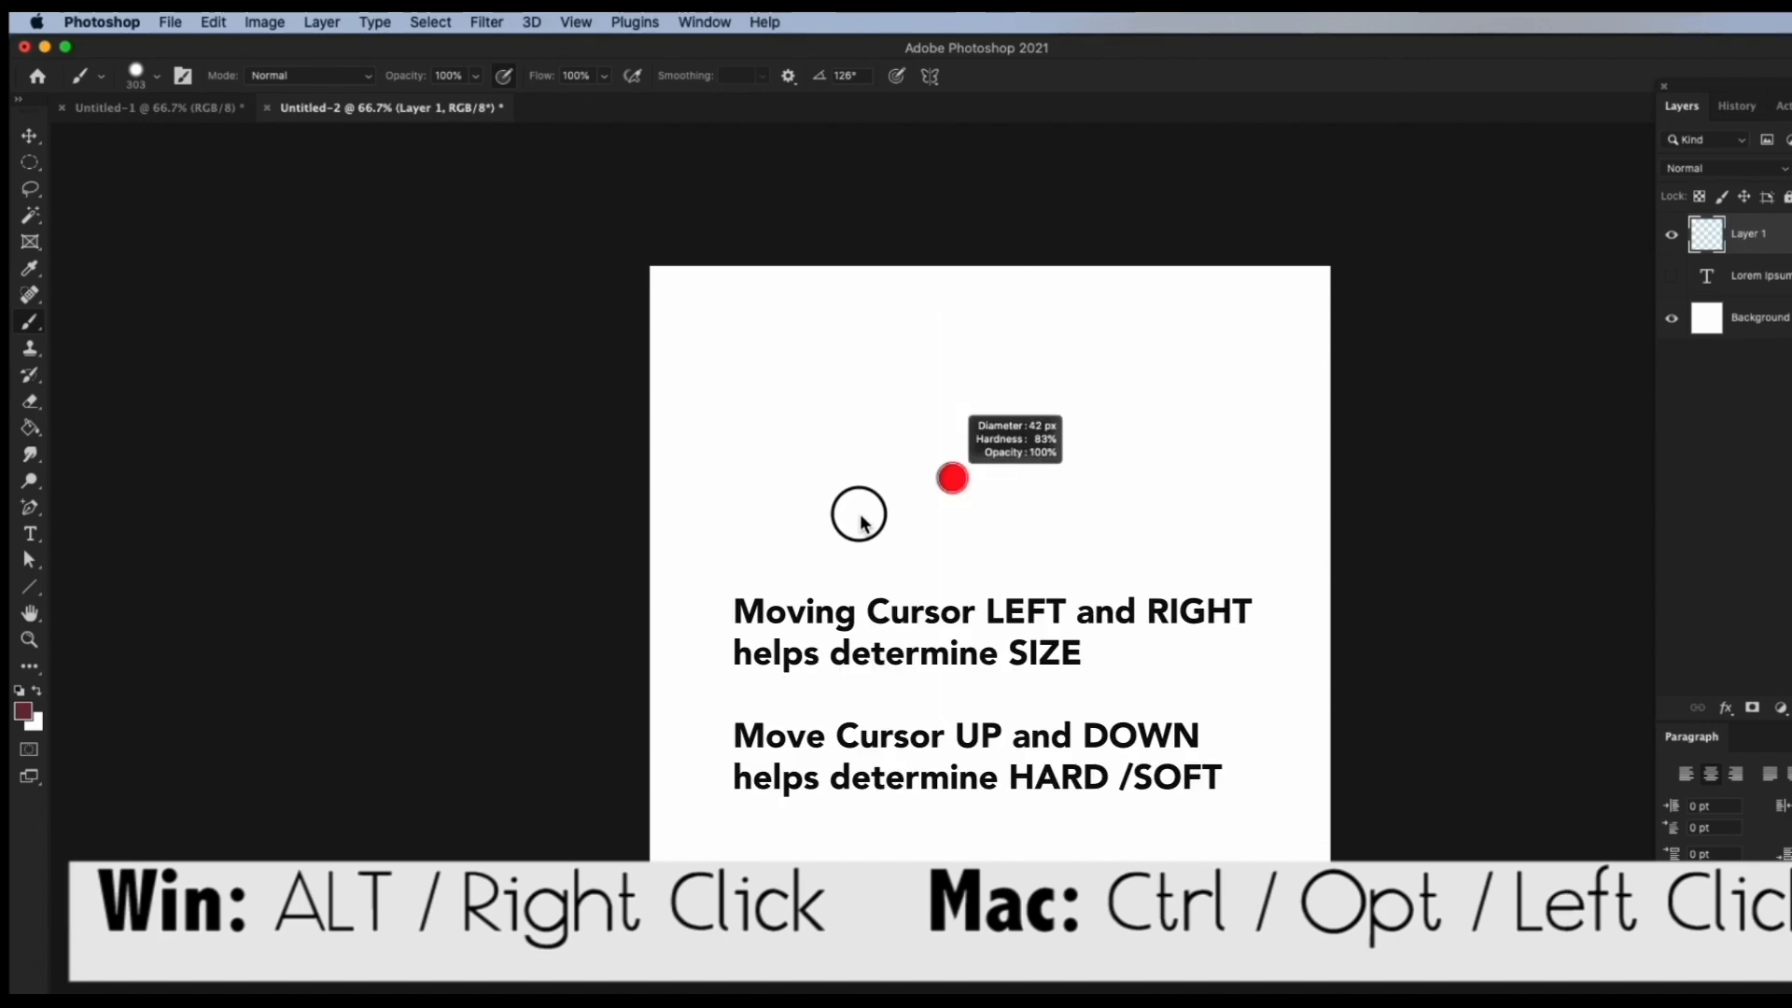
Adjust the brush directly on the canvas to about 347 px at 29% hardness, and shrink it to about 11 px at 83%.
{"action": "mouse_move", "coordinate": [858, 519]}
{"action": "left_mouse_down"}
{"action": "mouse_move", "coordinate": [964, 523]}
{"action": "mouse_move", "coordinate": [984, 292]}
{"action": "left_mouse_up"}
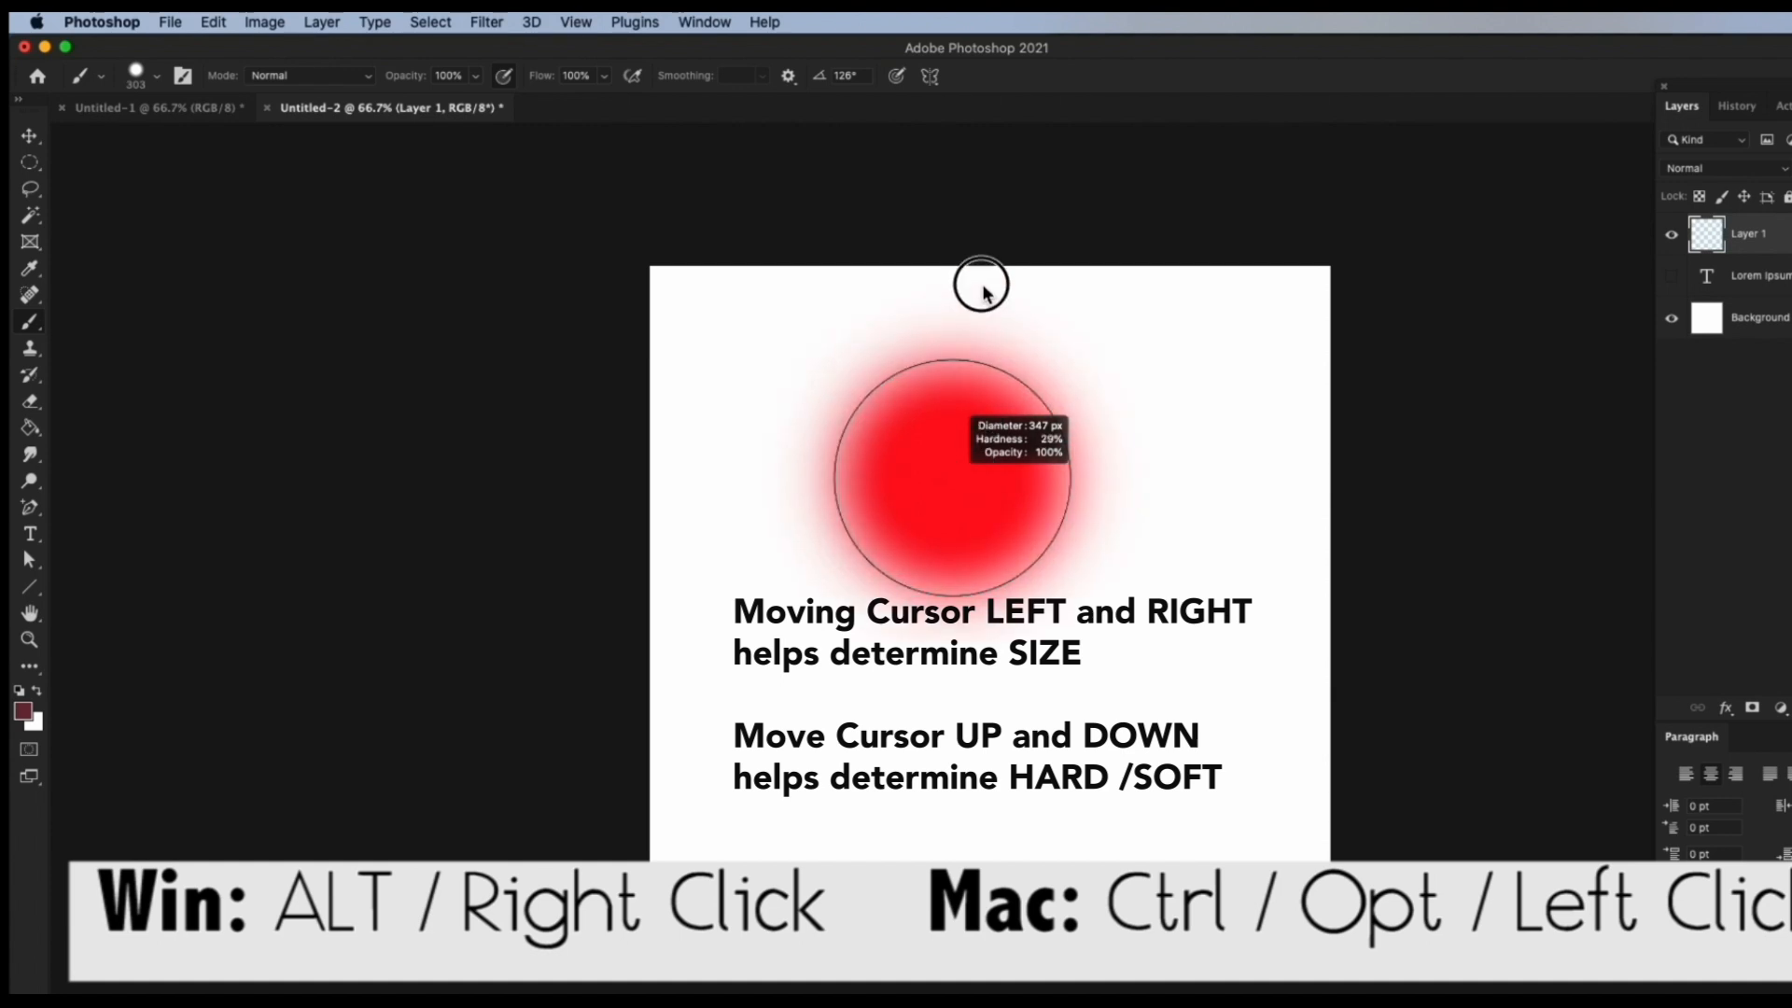
{"action": "left_click_drag", "start_coordinate": [984, 292], "coordinate": [987, 274]}
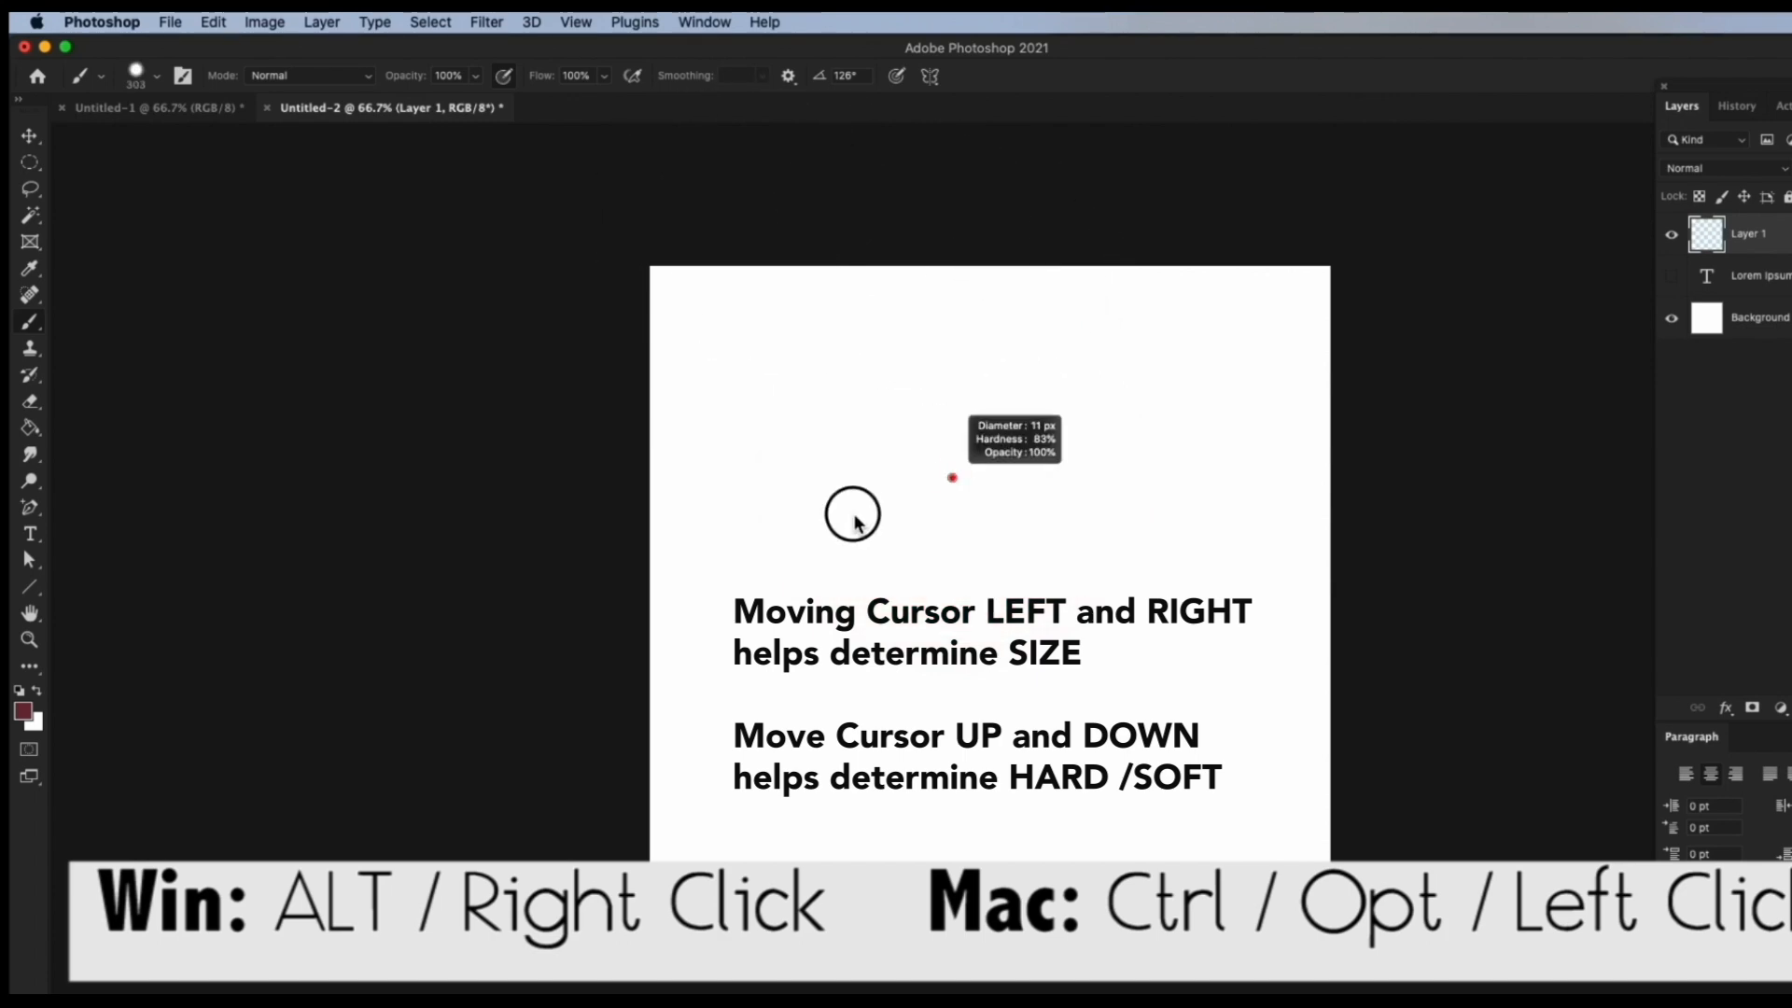
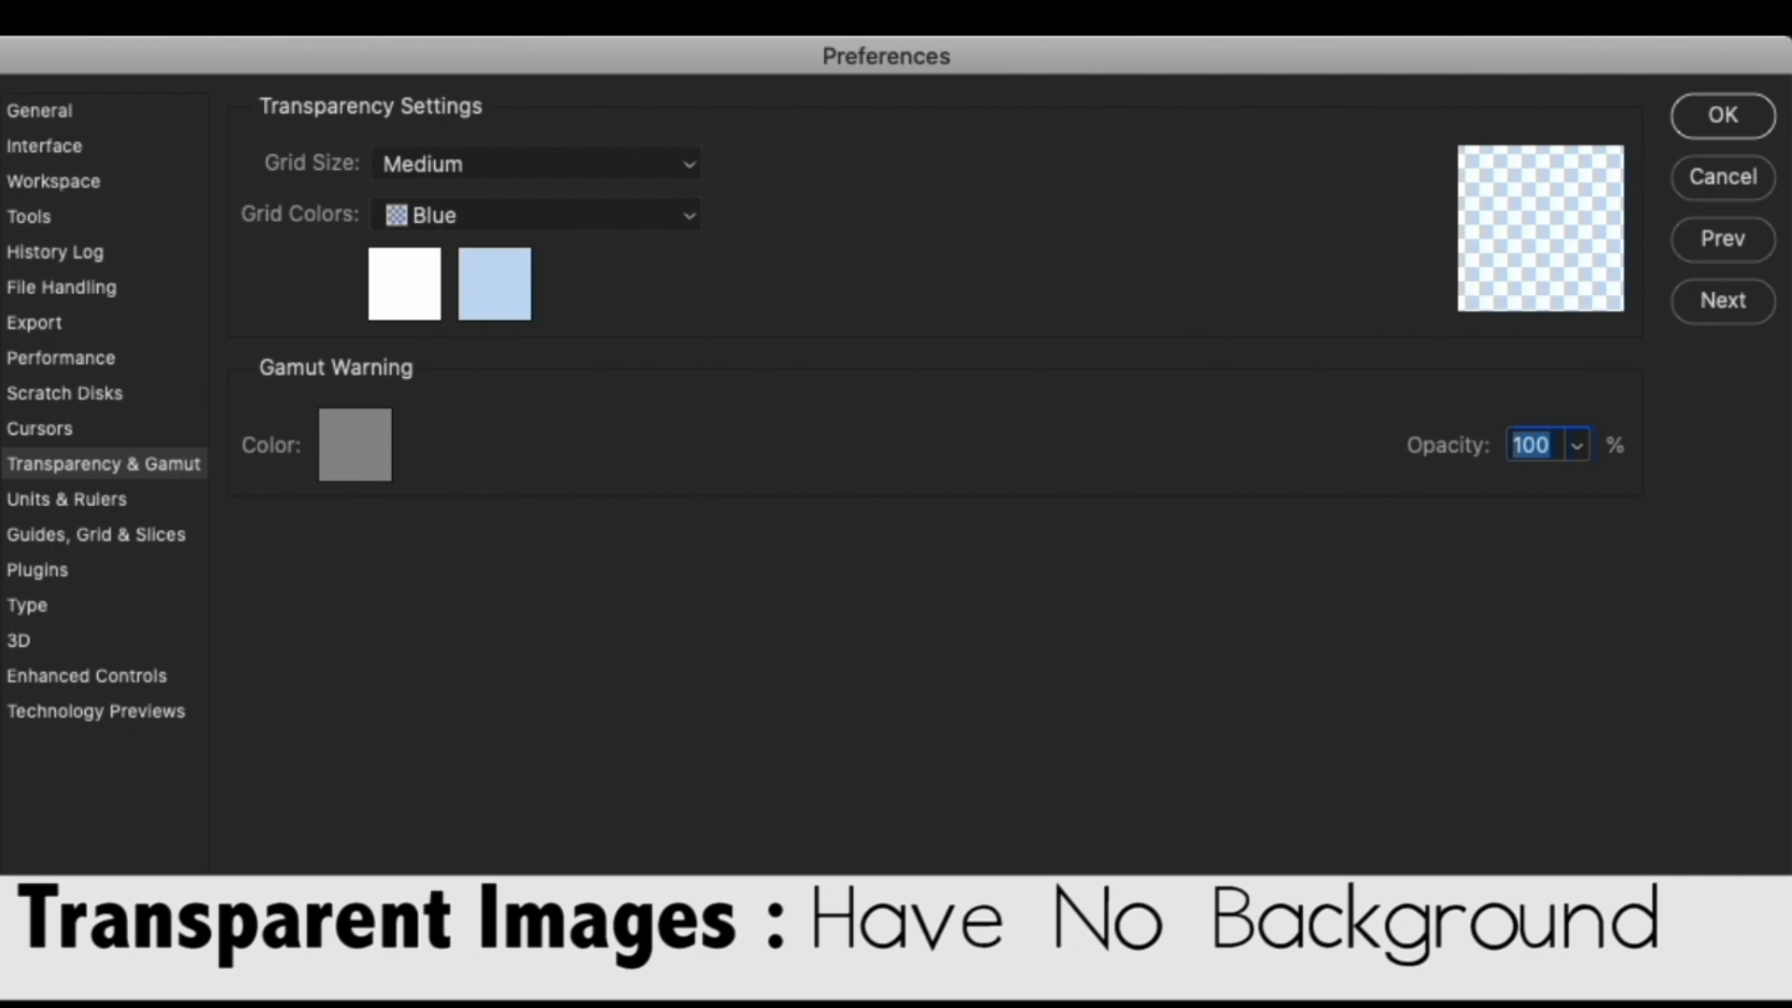
Close the preferences and create a new document with Transparent background contents.
{"action": "left_click", "coordinate": [1719, 124]}
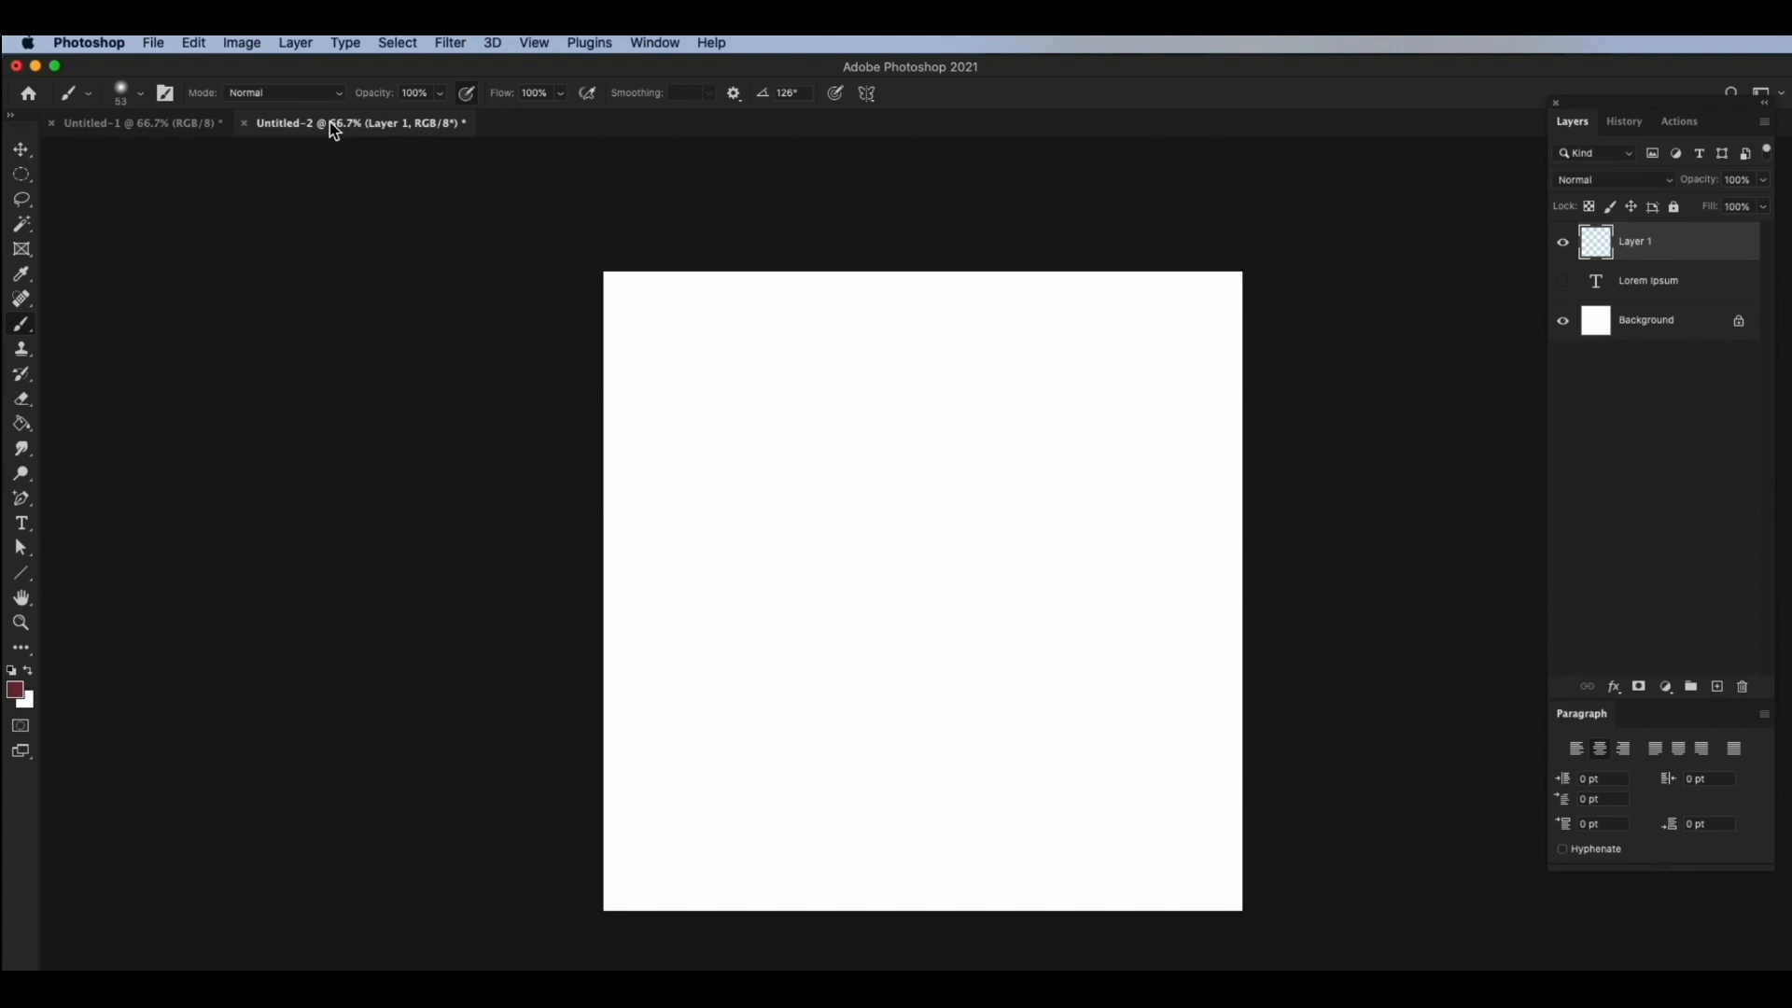
{"action": "left_click", "coordinate": [155, 43]}
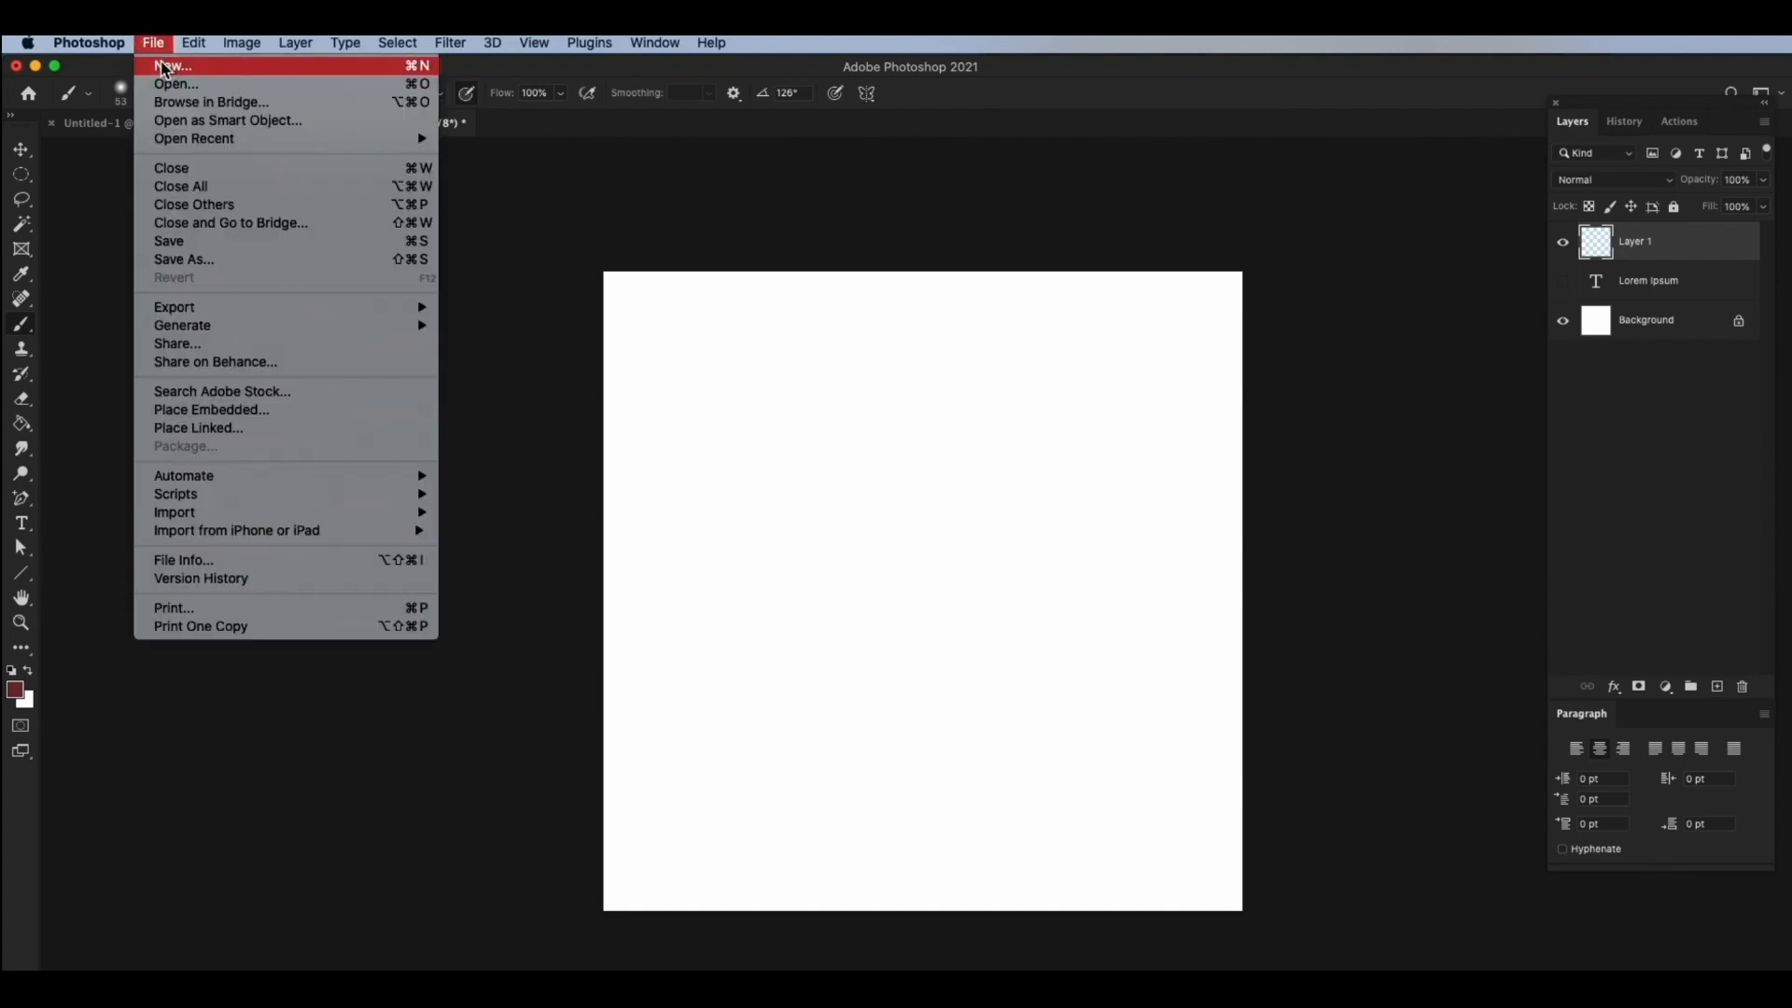
{"action": "left_click", "coordinate": [165, 67]}
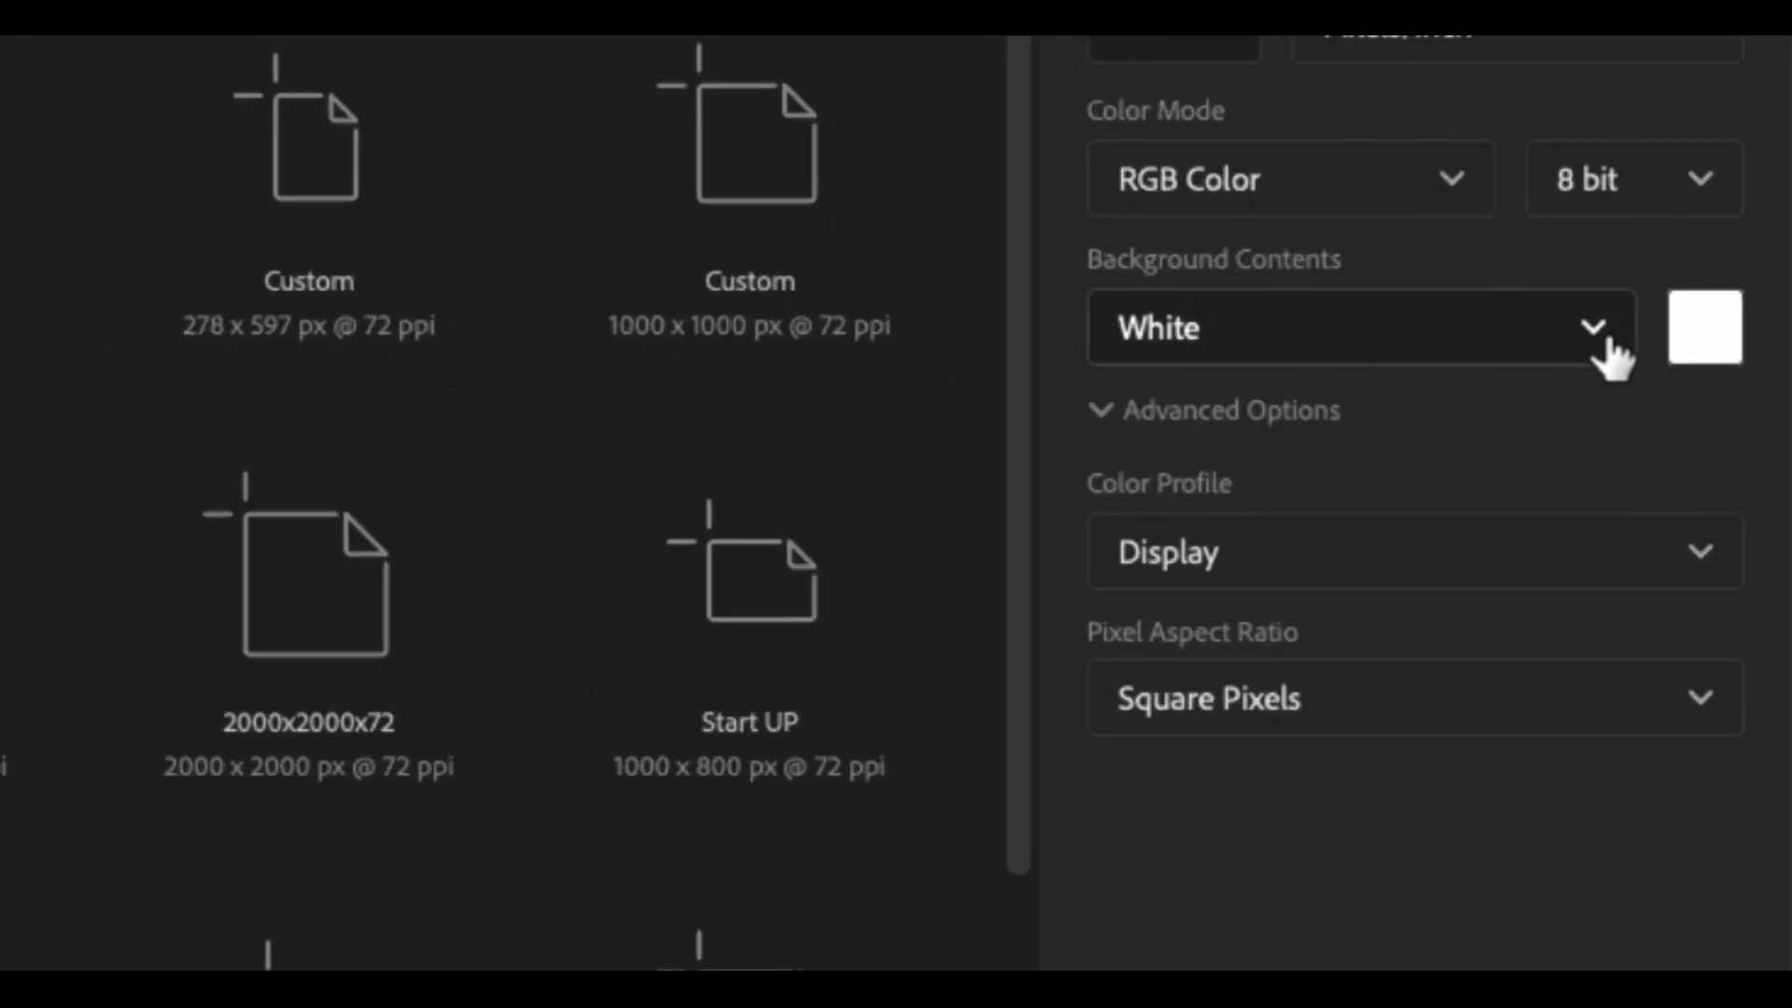
{"action": "left_click", "coordinate": [1607, 340]}
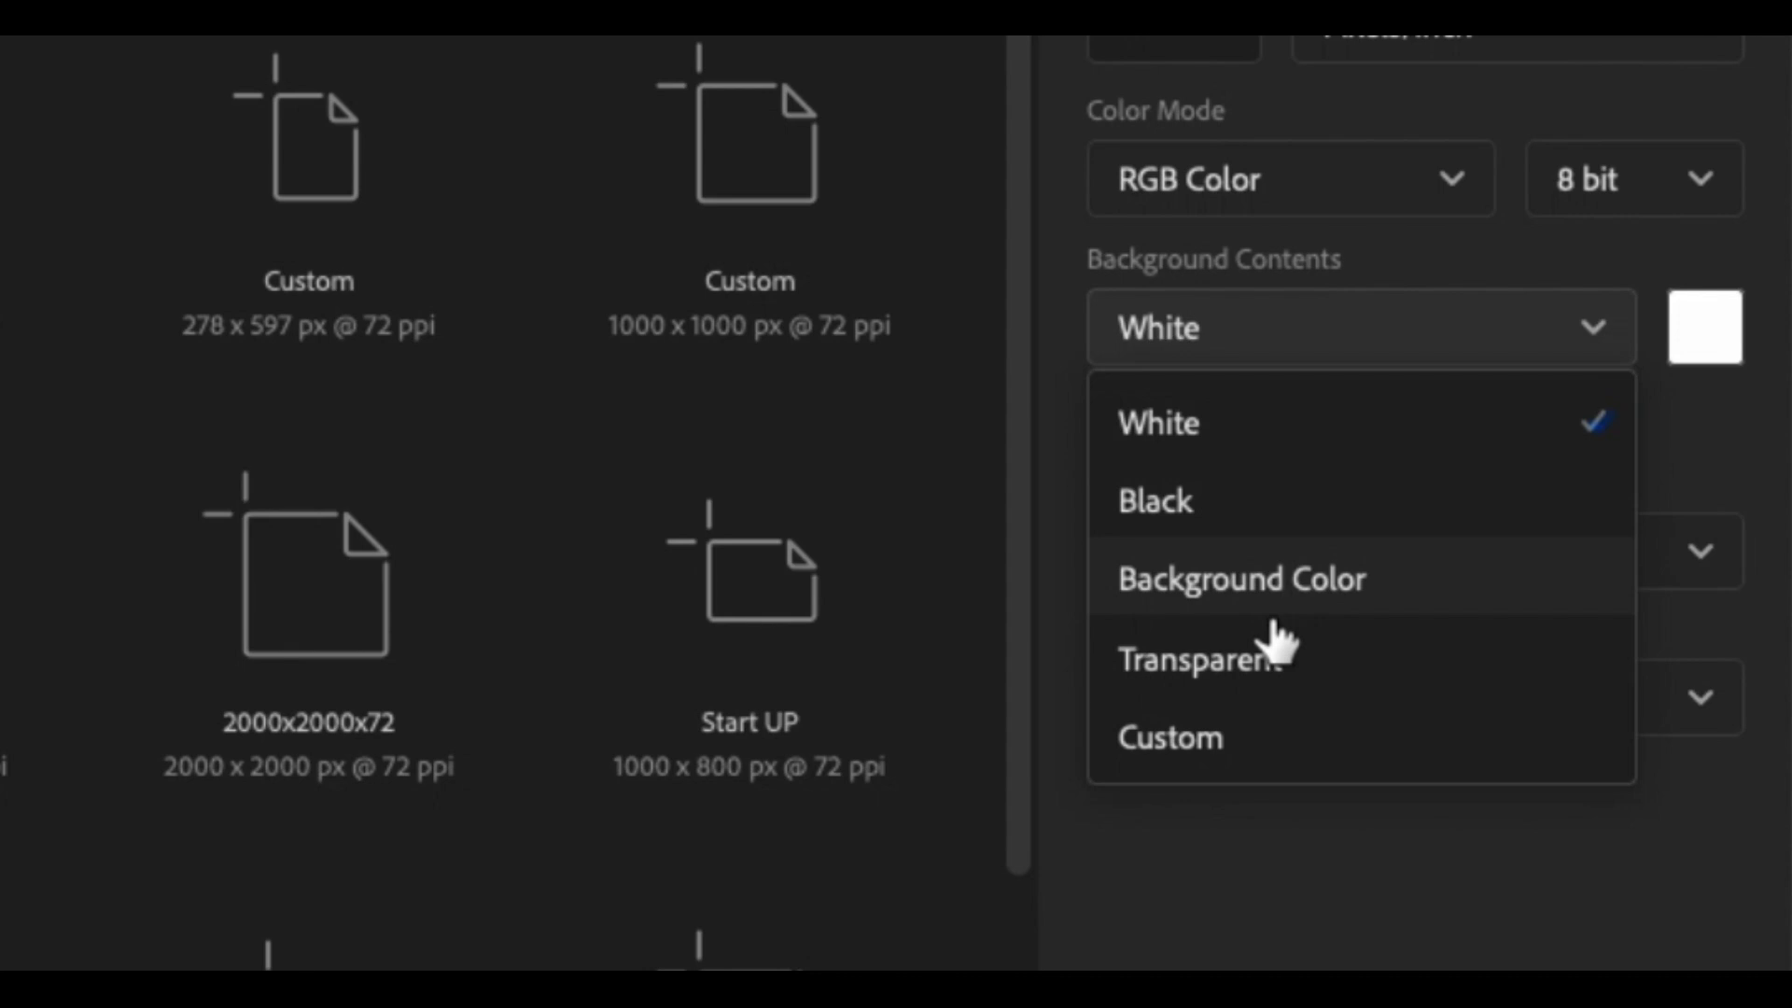
{"action": "left_click", "coordinate": [1269, 670]}
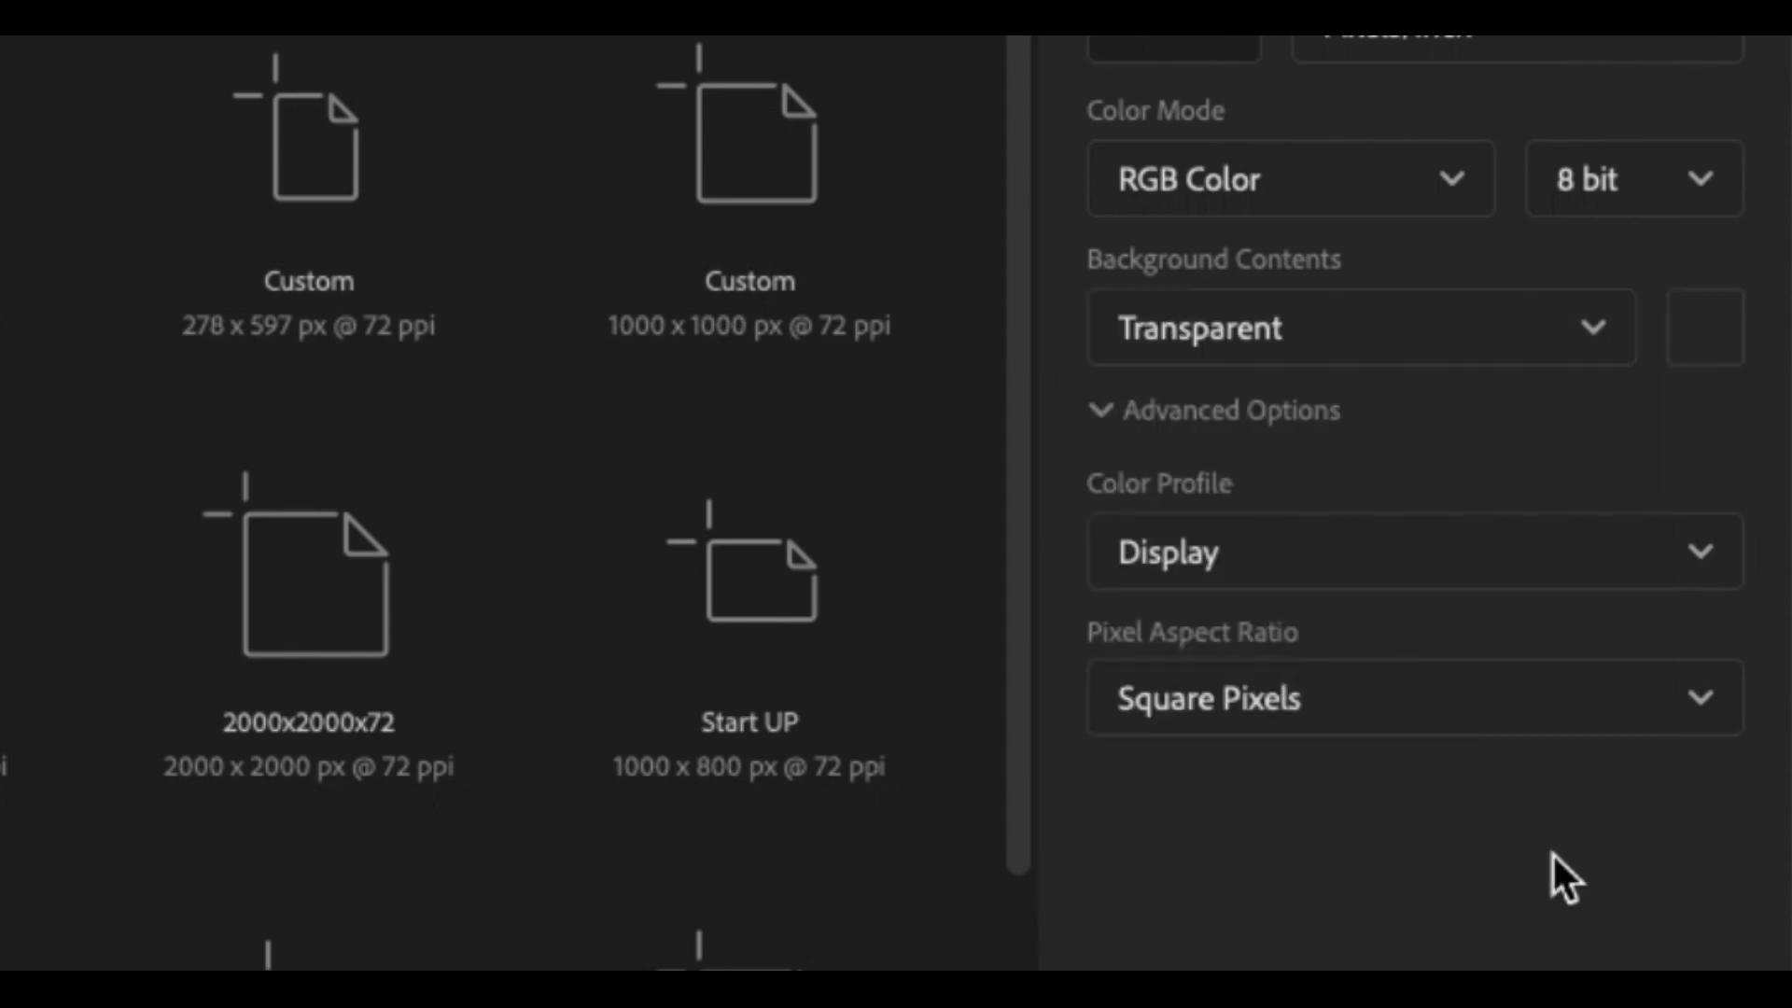
{"action": "left_click", "coordinate": [1439, 912]}
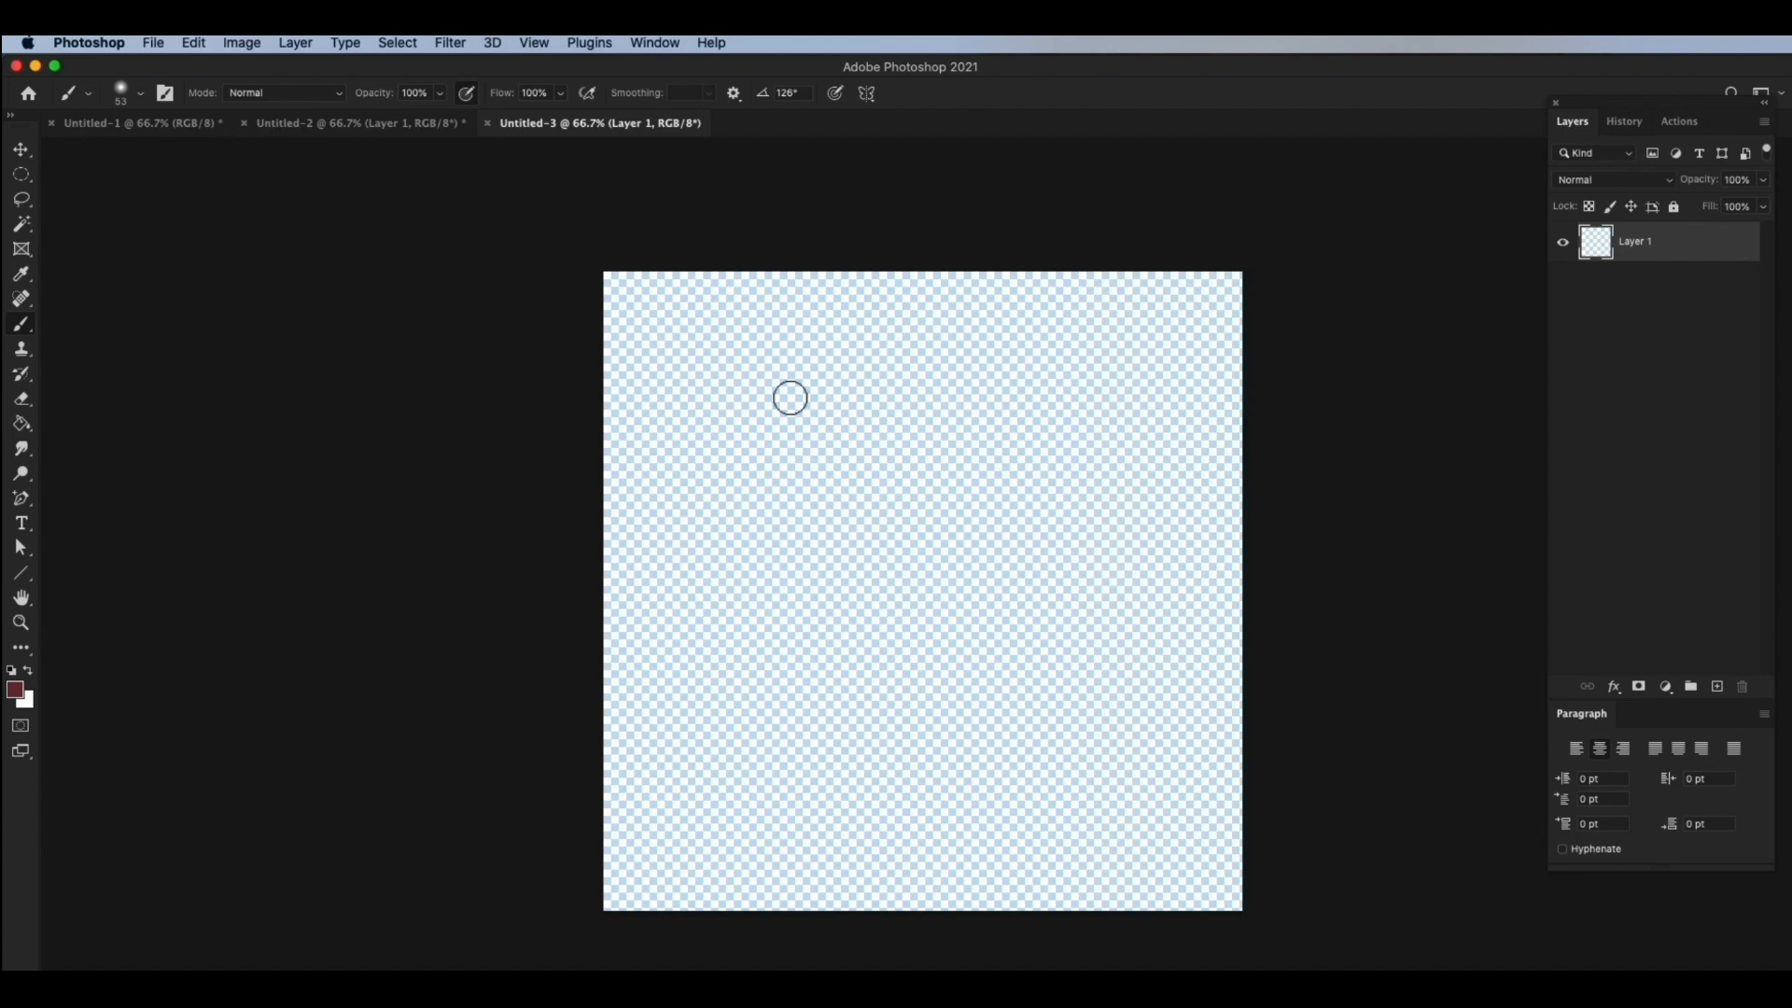
Try red (#f11010) as the first transparency grid colour in the Transparency & Gamut preferences and apply it to the document.
{"action": "left_click", "coordinate": [111, 43]}
{"action": "mouse_move", "coordinate": [111, 105]}
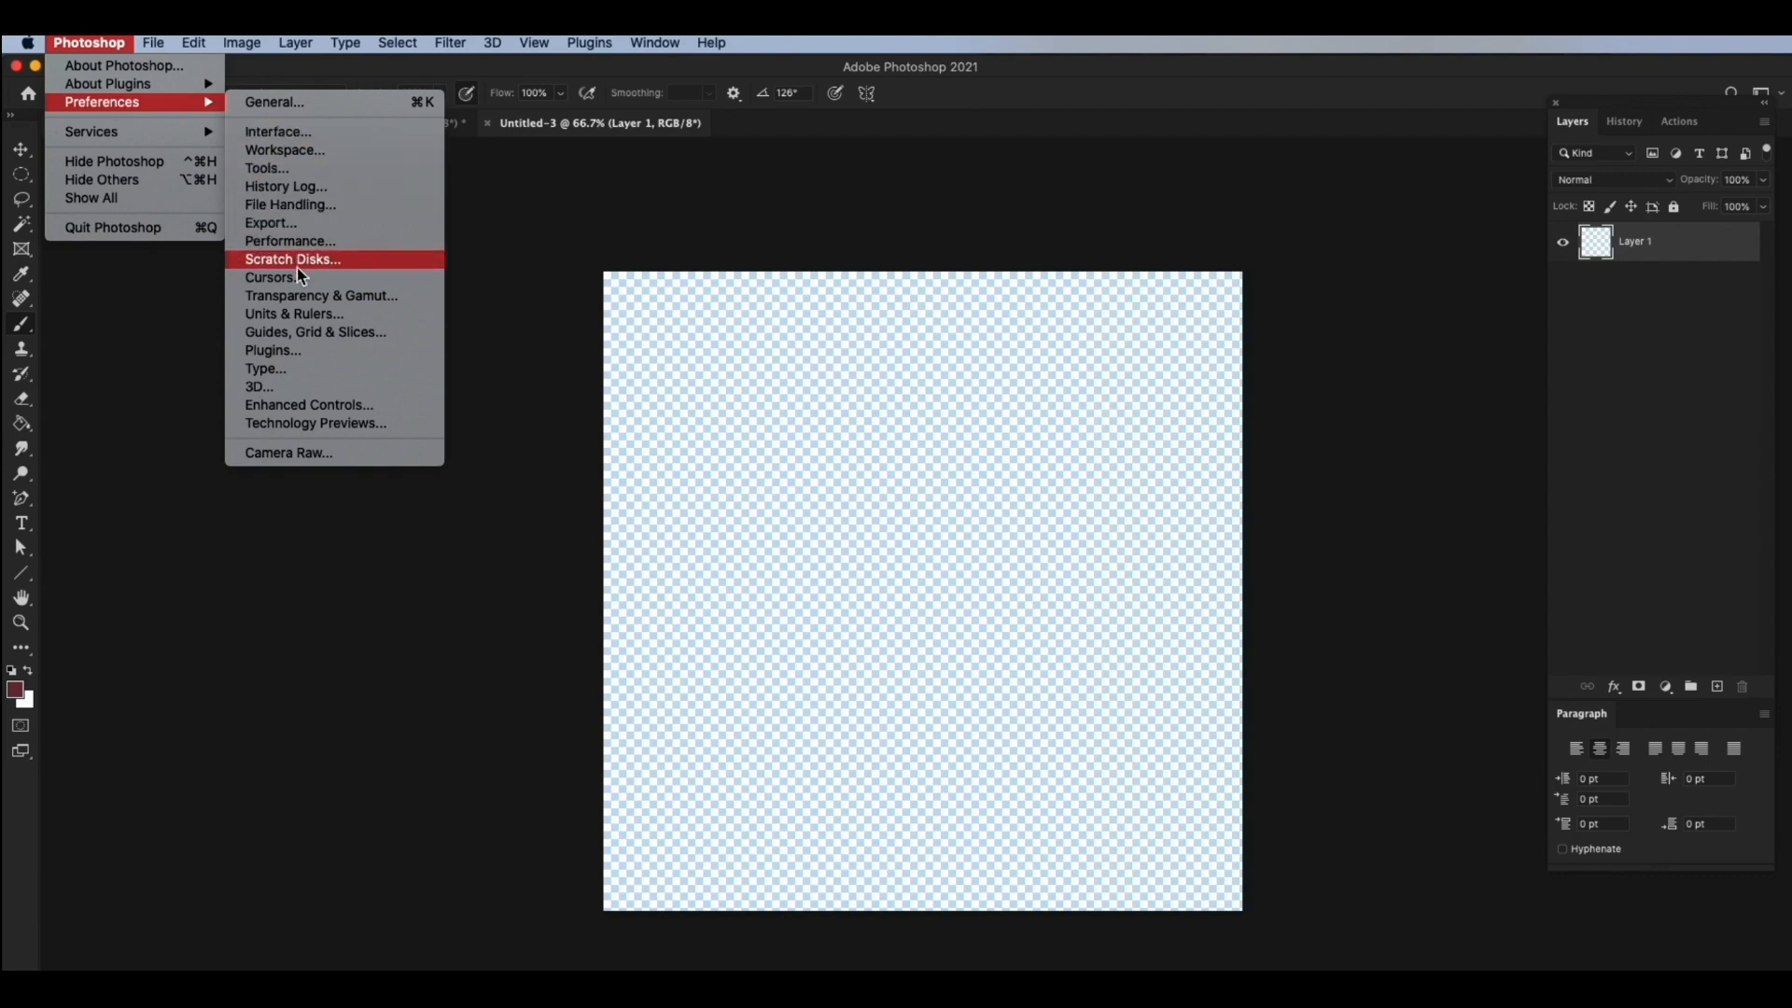
{"action": "left_click", "coordinate": [298, 300]}
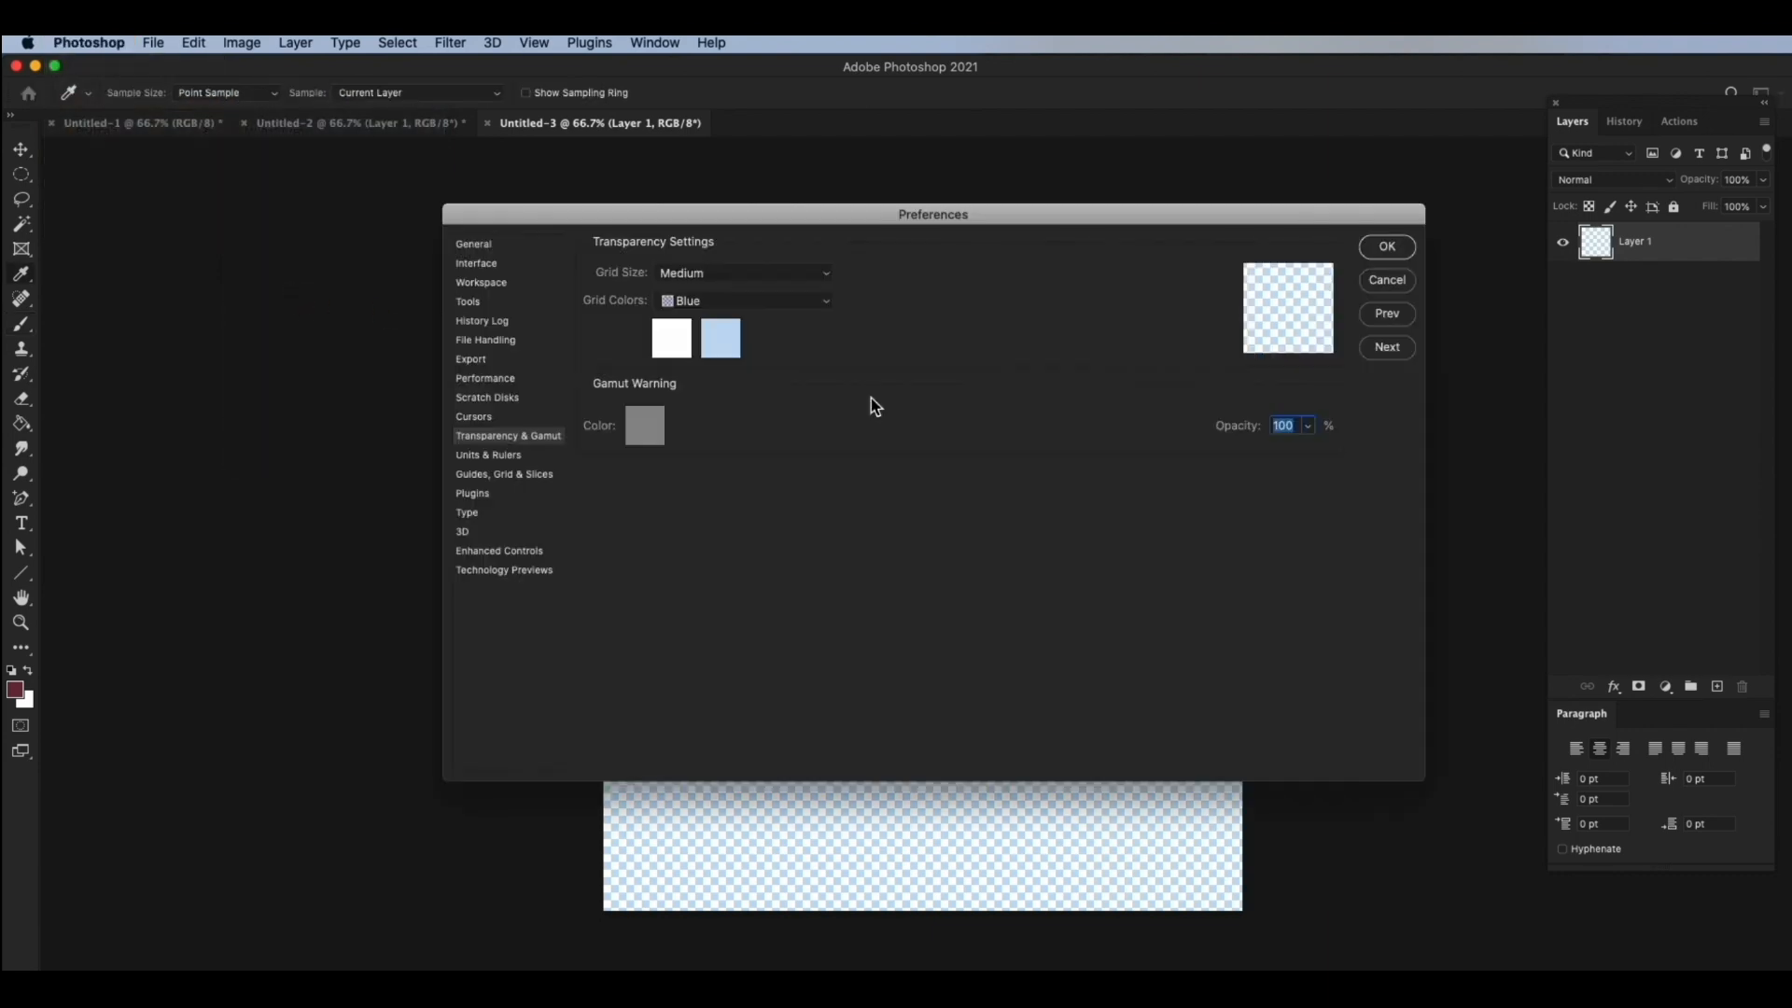
{"action": "left_click", "coordinate": [672, 338]}
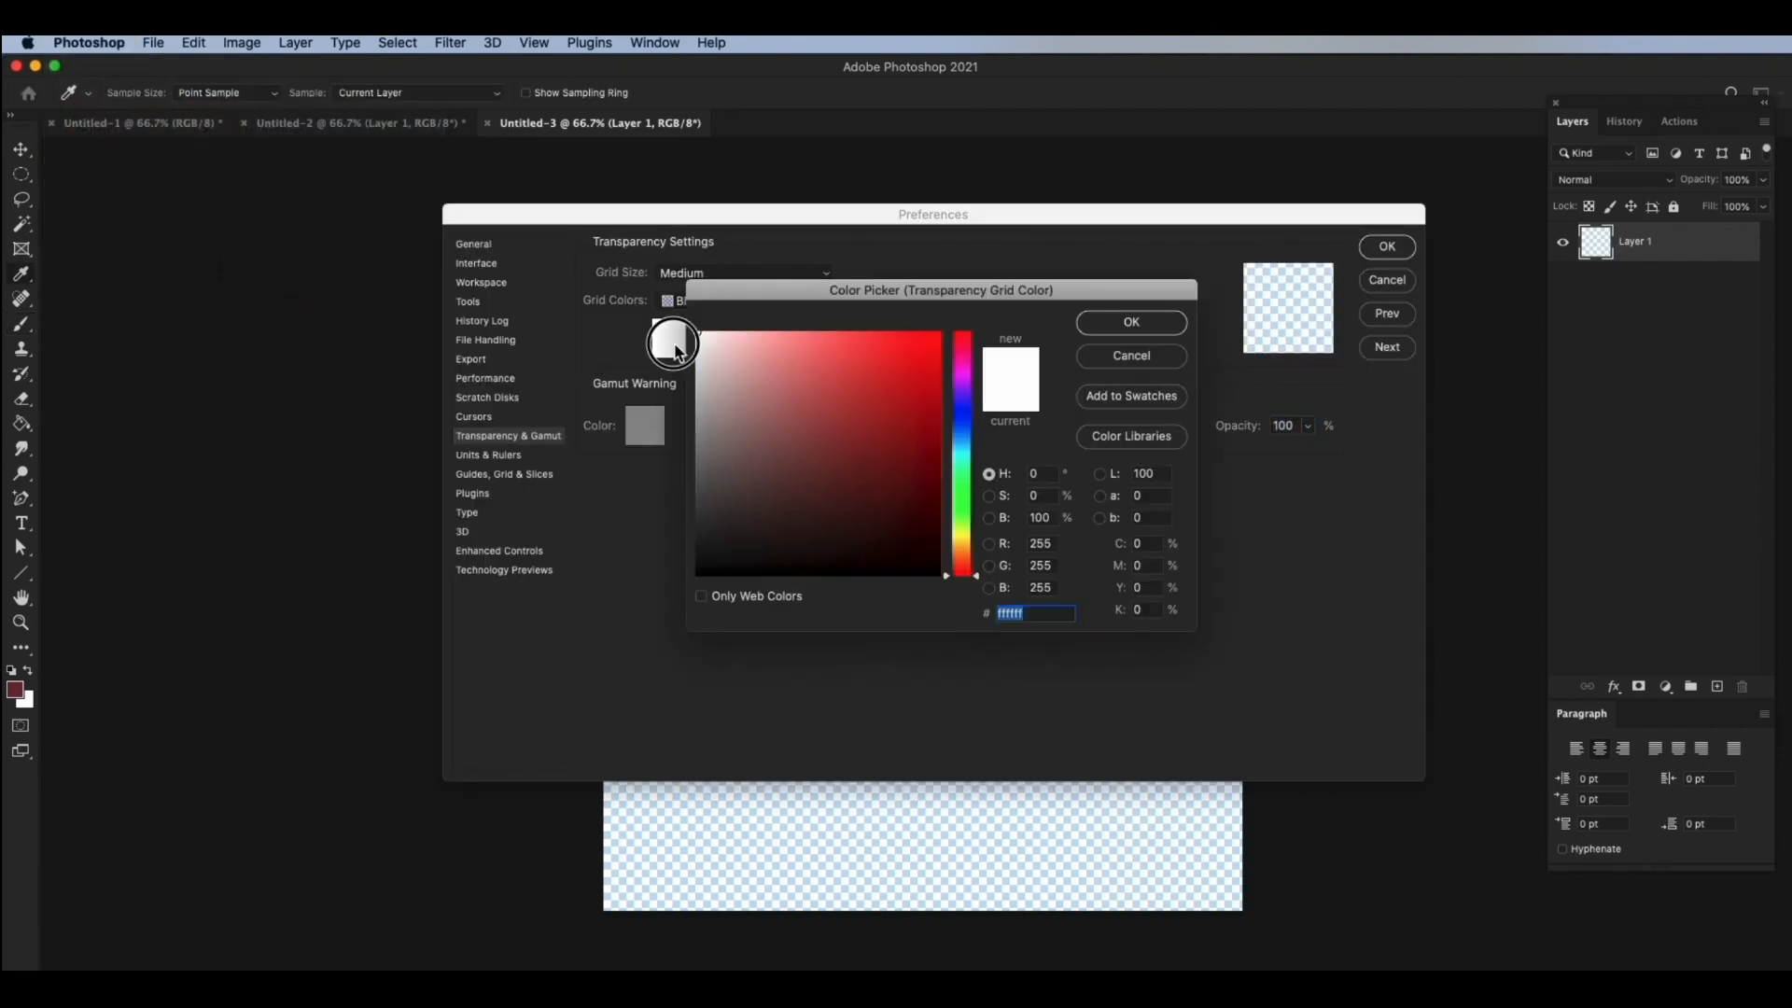
{"action": "left_click", "coordinate": [924, 345]}
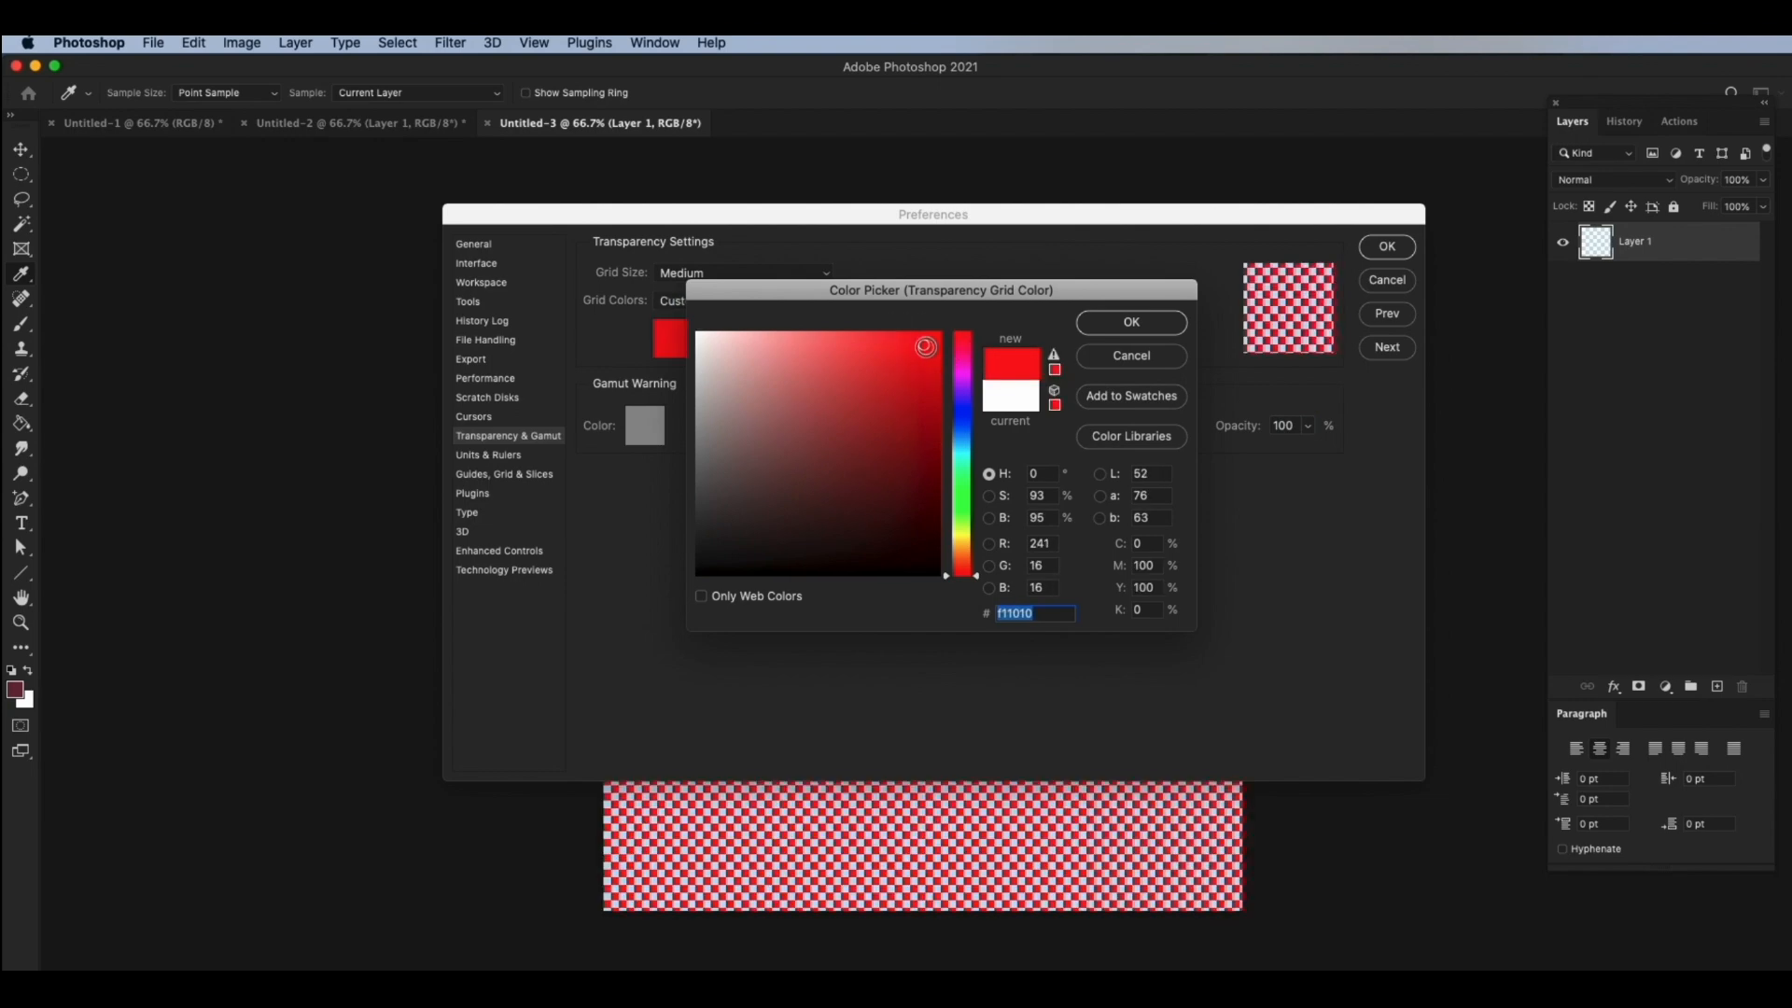
{"action": "left_click", "coordinate": [1130, 326]}
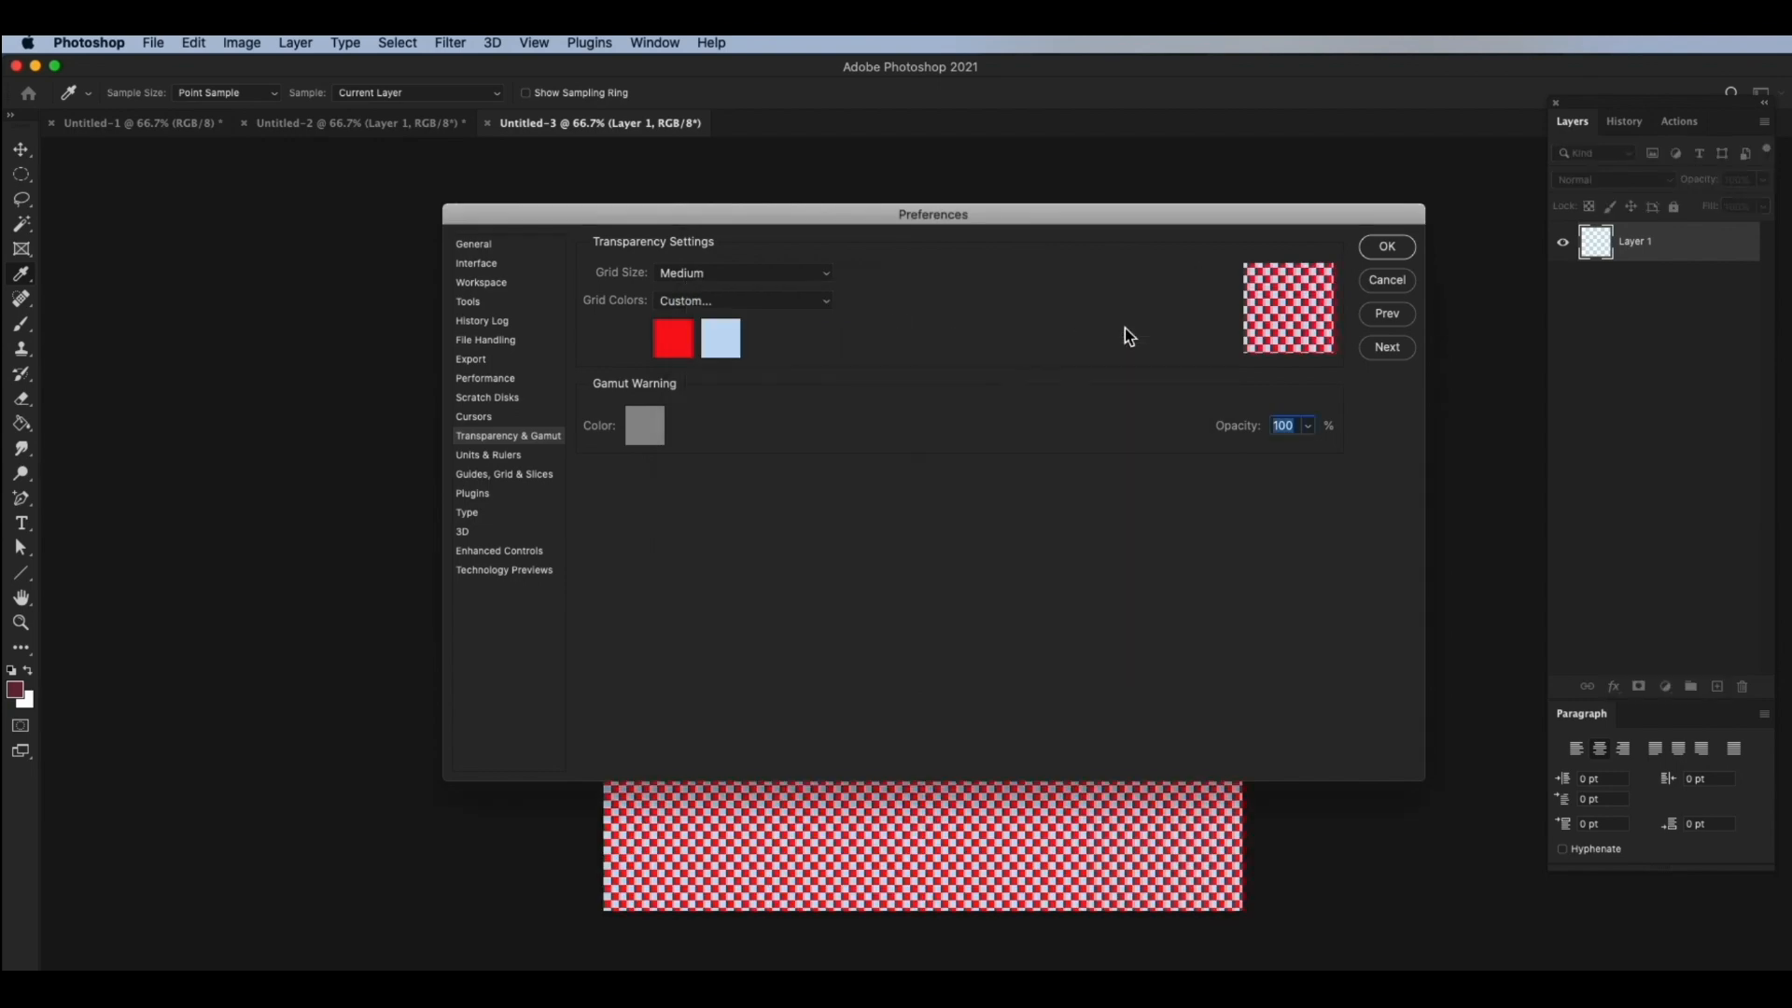
{"action": "left_click", "coordinate": [1400, 260]}
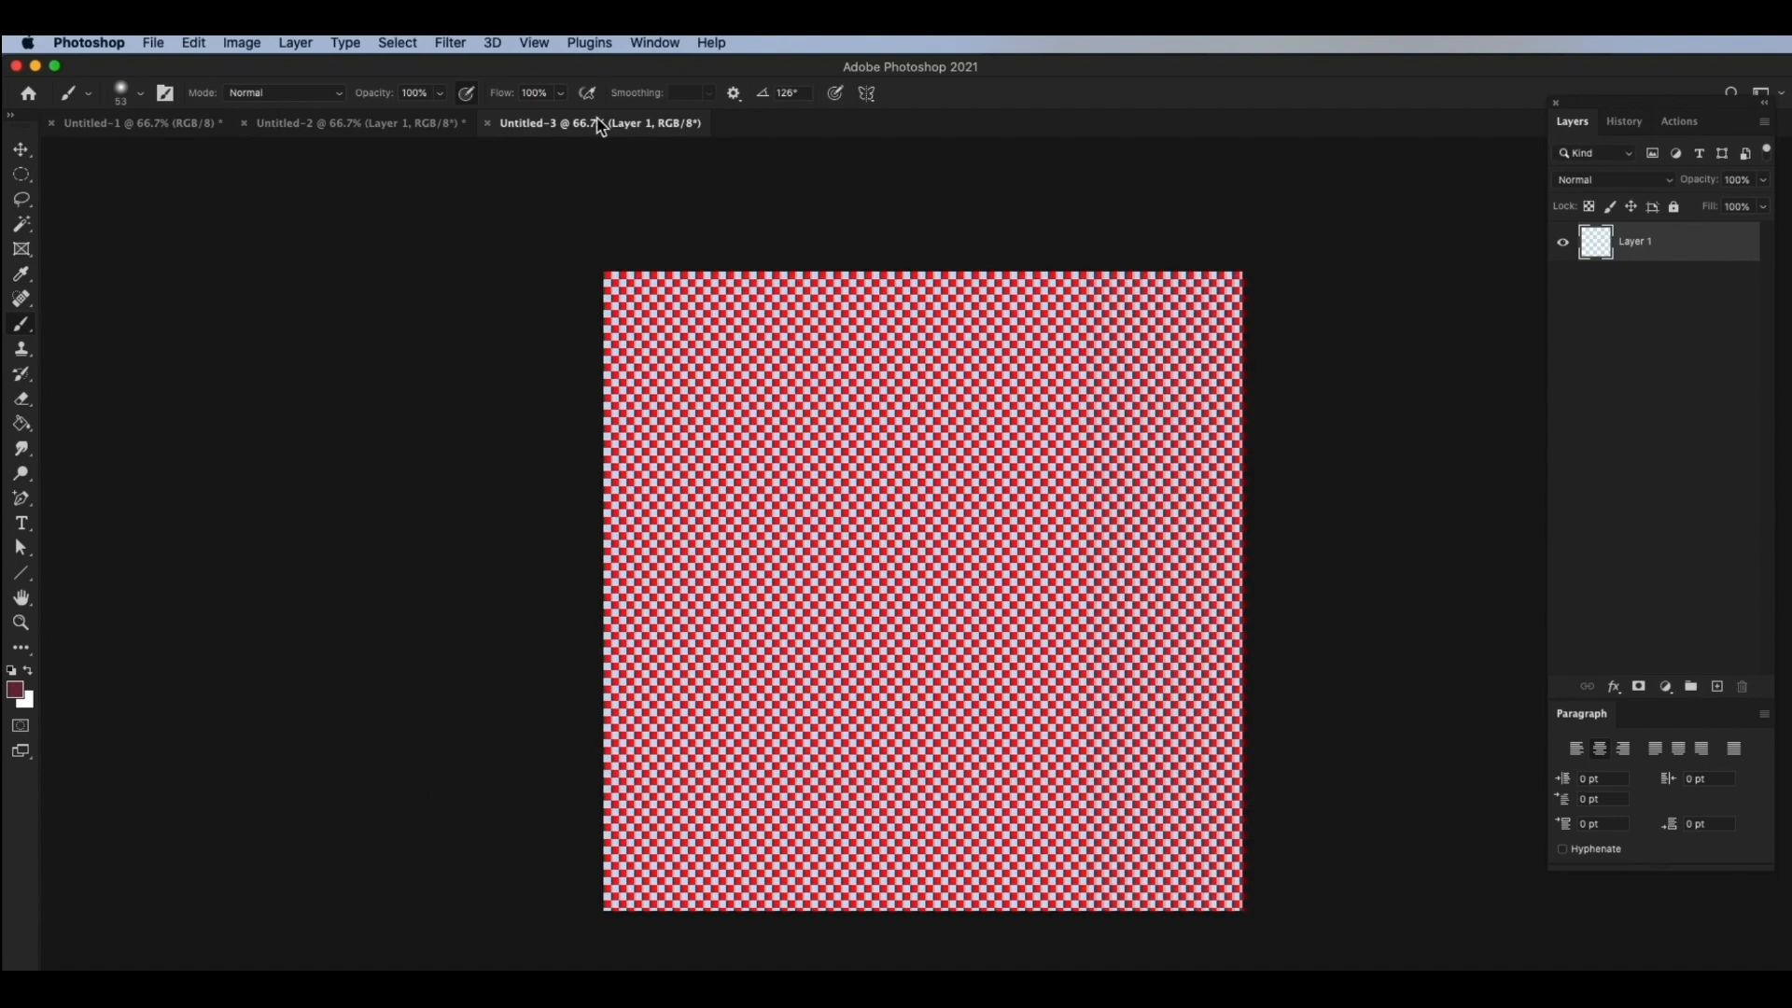
Reopen the Transparency & Gamut preferences and set the first grid colour to white.
{"action": "left_click", "coordinate": [124, 46]}
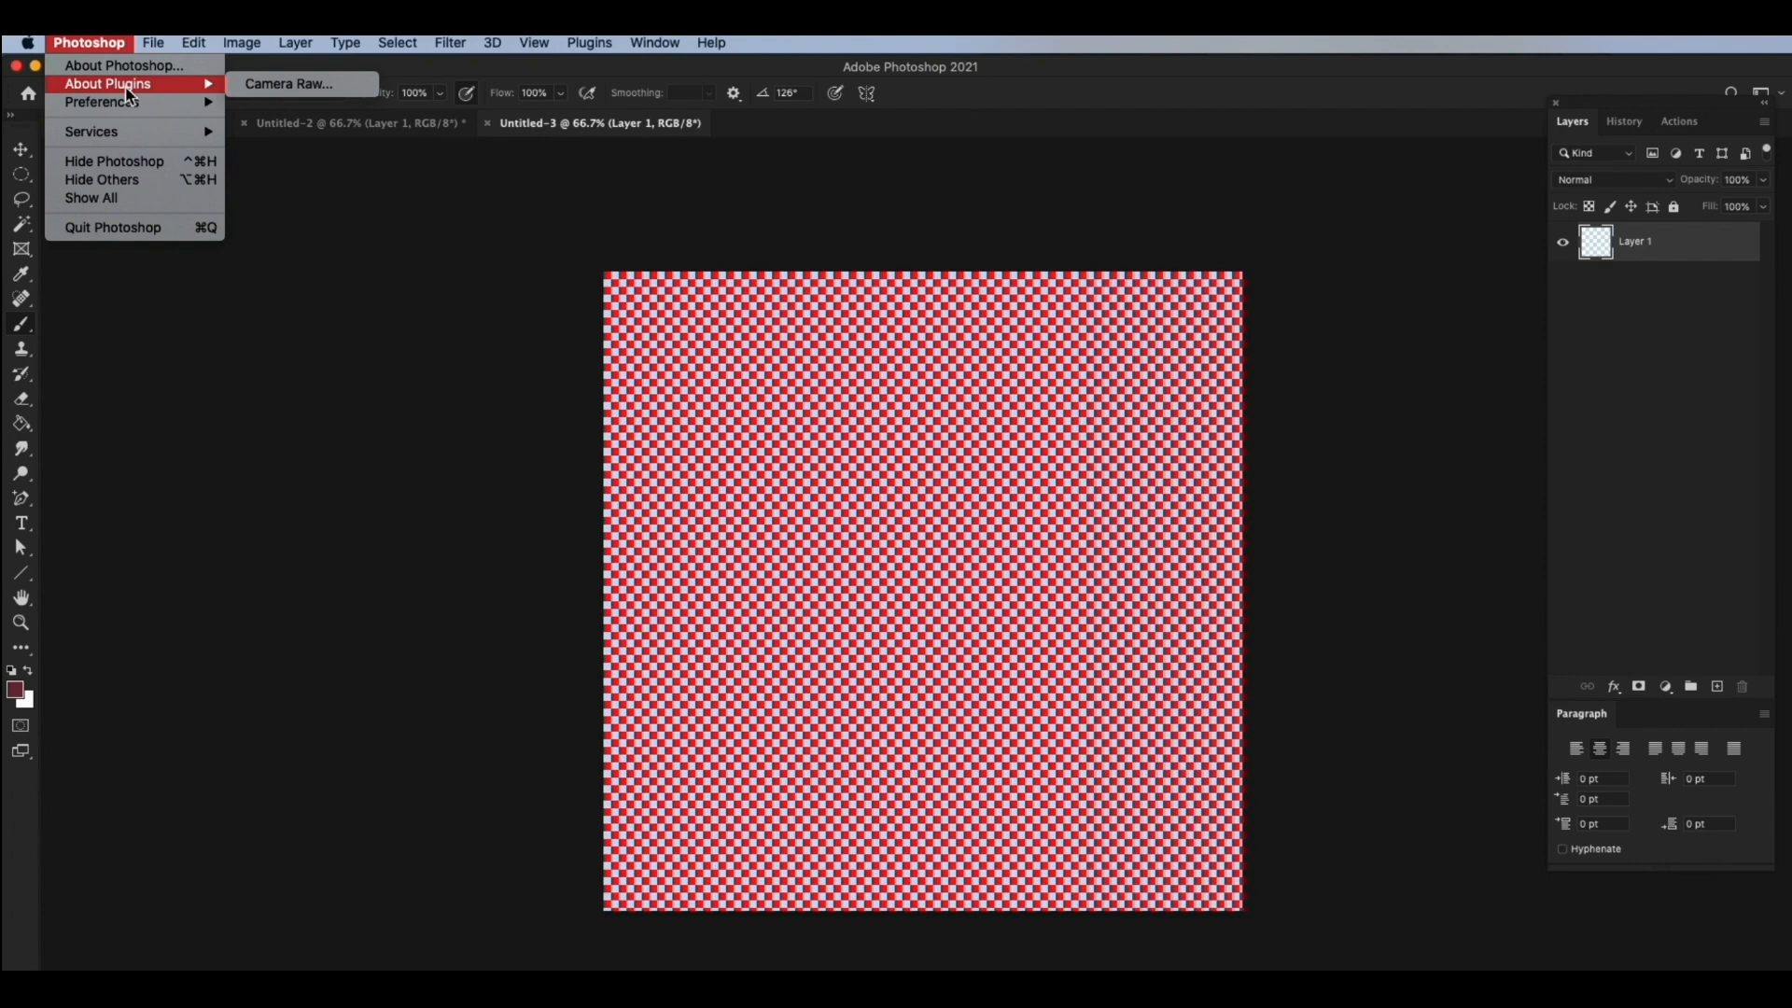
{"action": "mouse_move", "coordinate": [129, 104]}
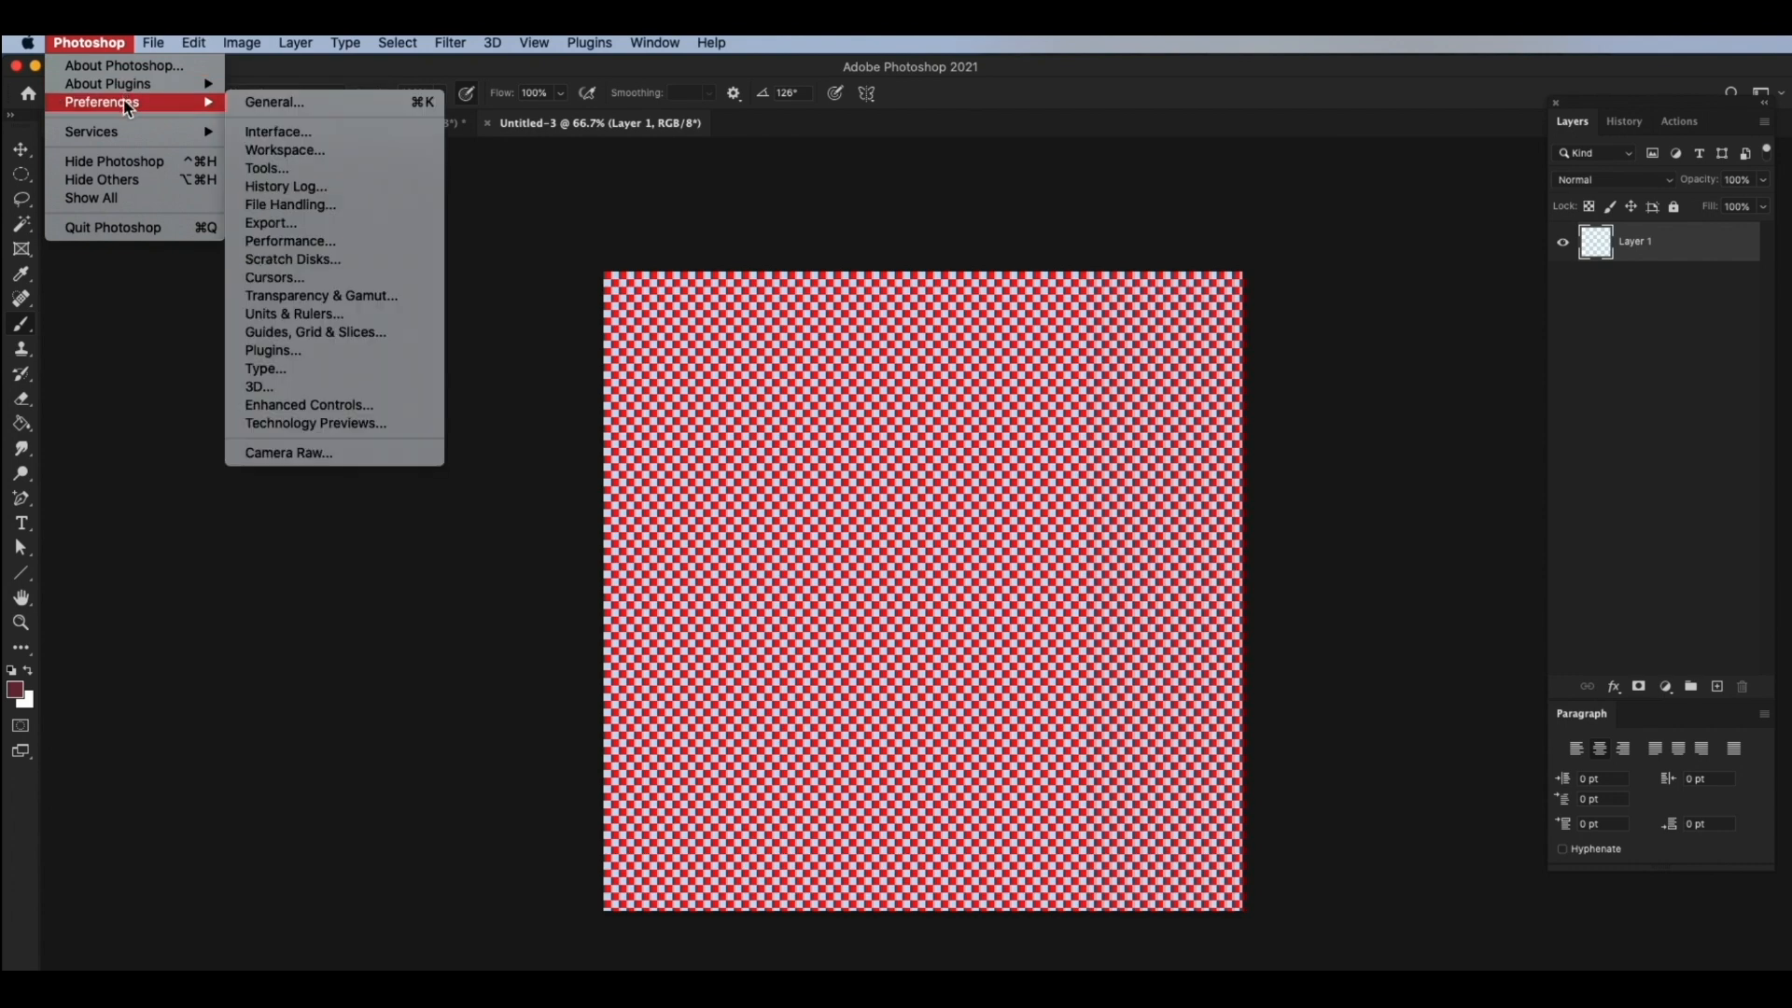
{"action": "left_click", "coordinate": [322, 294]}
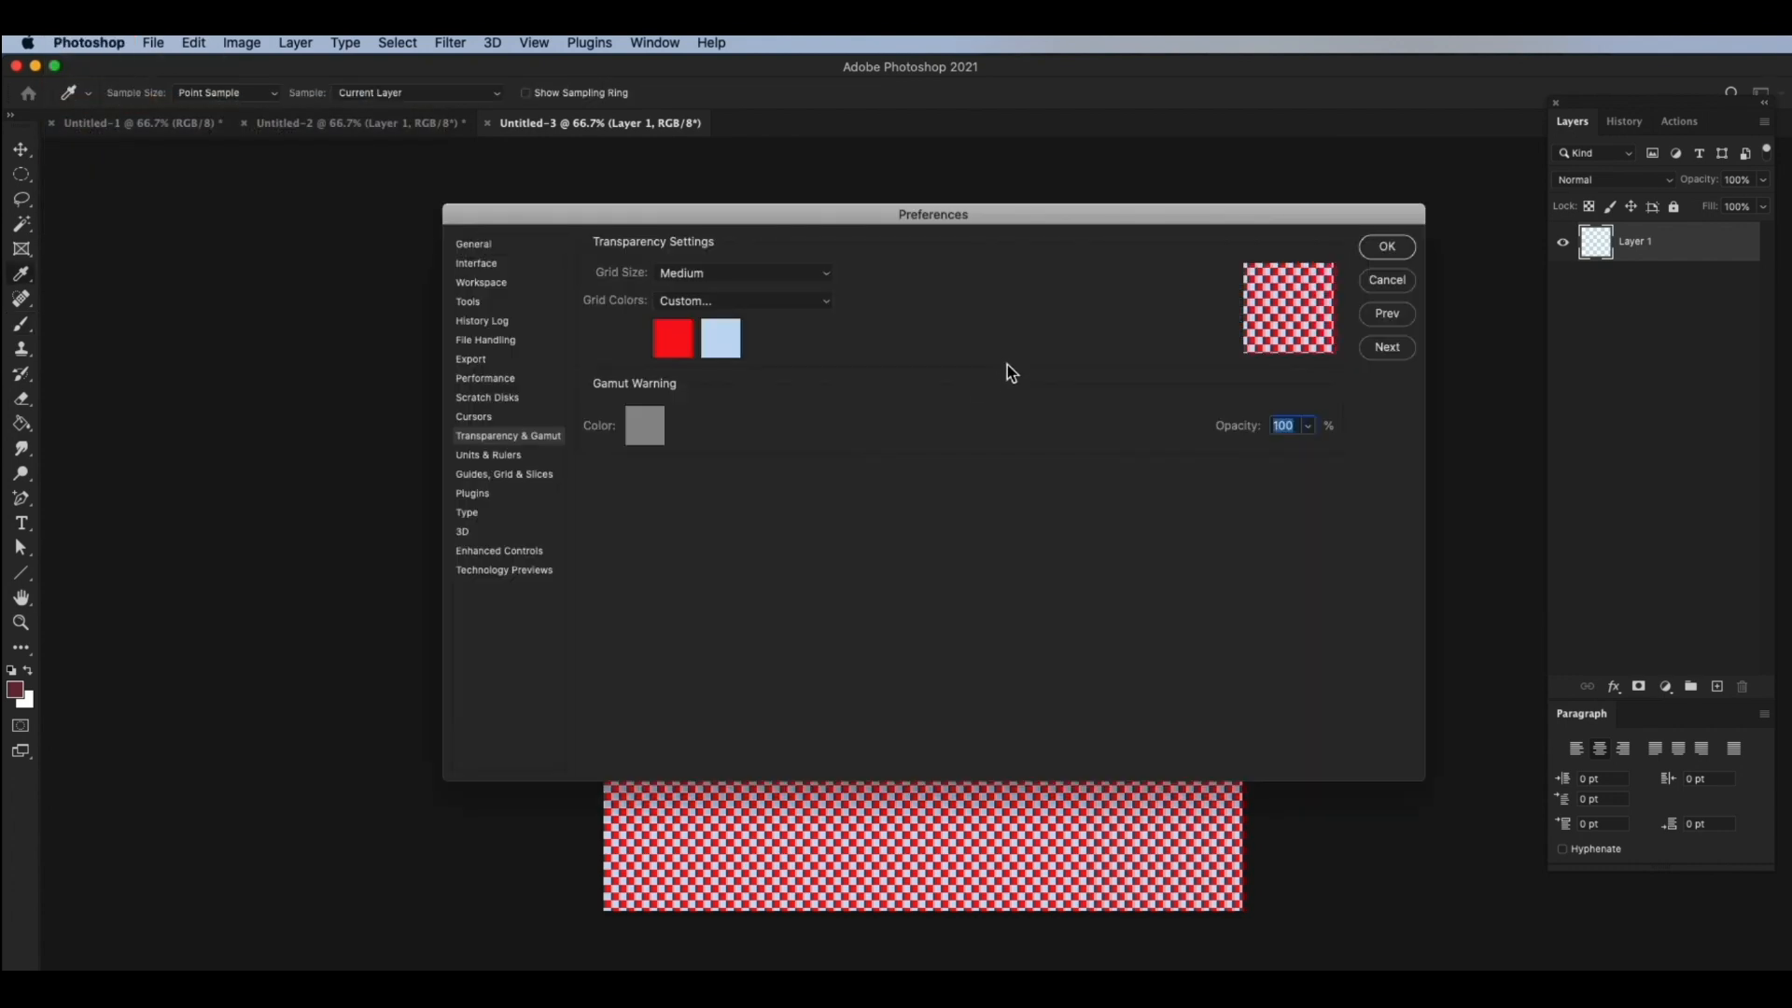
{"action": "left_click", "coordinate": [673, 338]}
{"action": "left_click", "coordinate": [697, 334]}
{"action": "left_click", "coordinate": [1125, 326]}
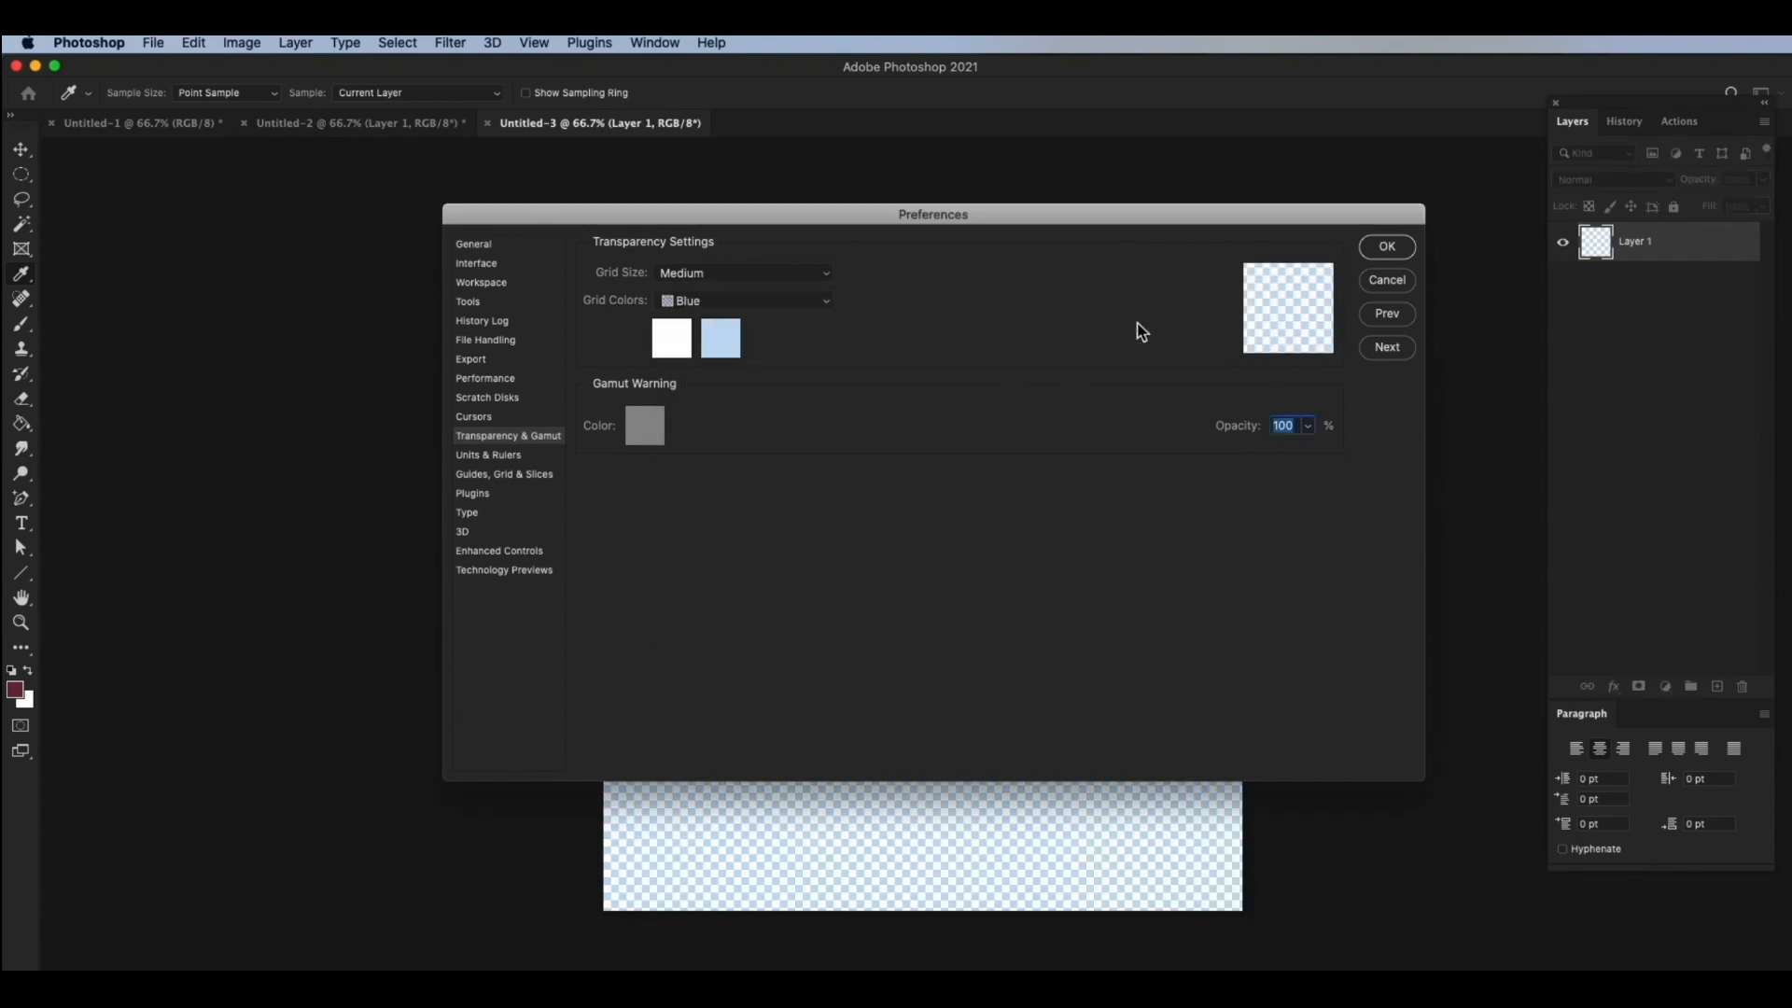
Set the second transparency grid colour to light grey (#dcdfe3).
{"action": "left_click", "coordinate": [724, 336]}
{"action": "mouse_move", "coordinate": [724, 336]}
{"action": "left_mouse_down"}
{"action": "mouse_move", "coordinate": [712, 480]}
{"action": "mouse_move", "coordinate": [705, 360]}
{"action": "left_mouse_up"}
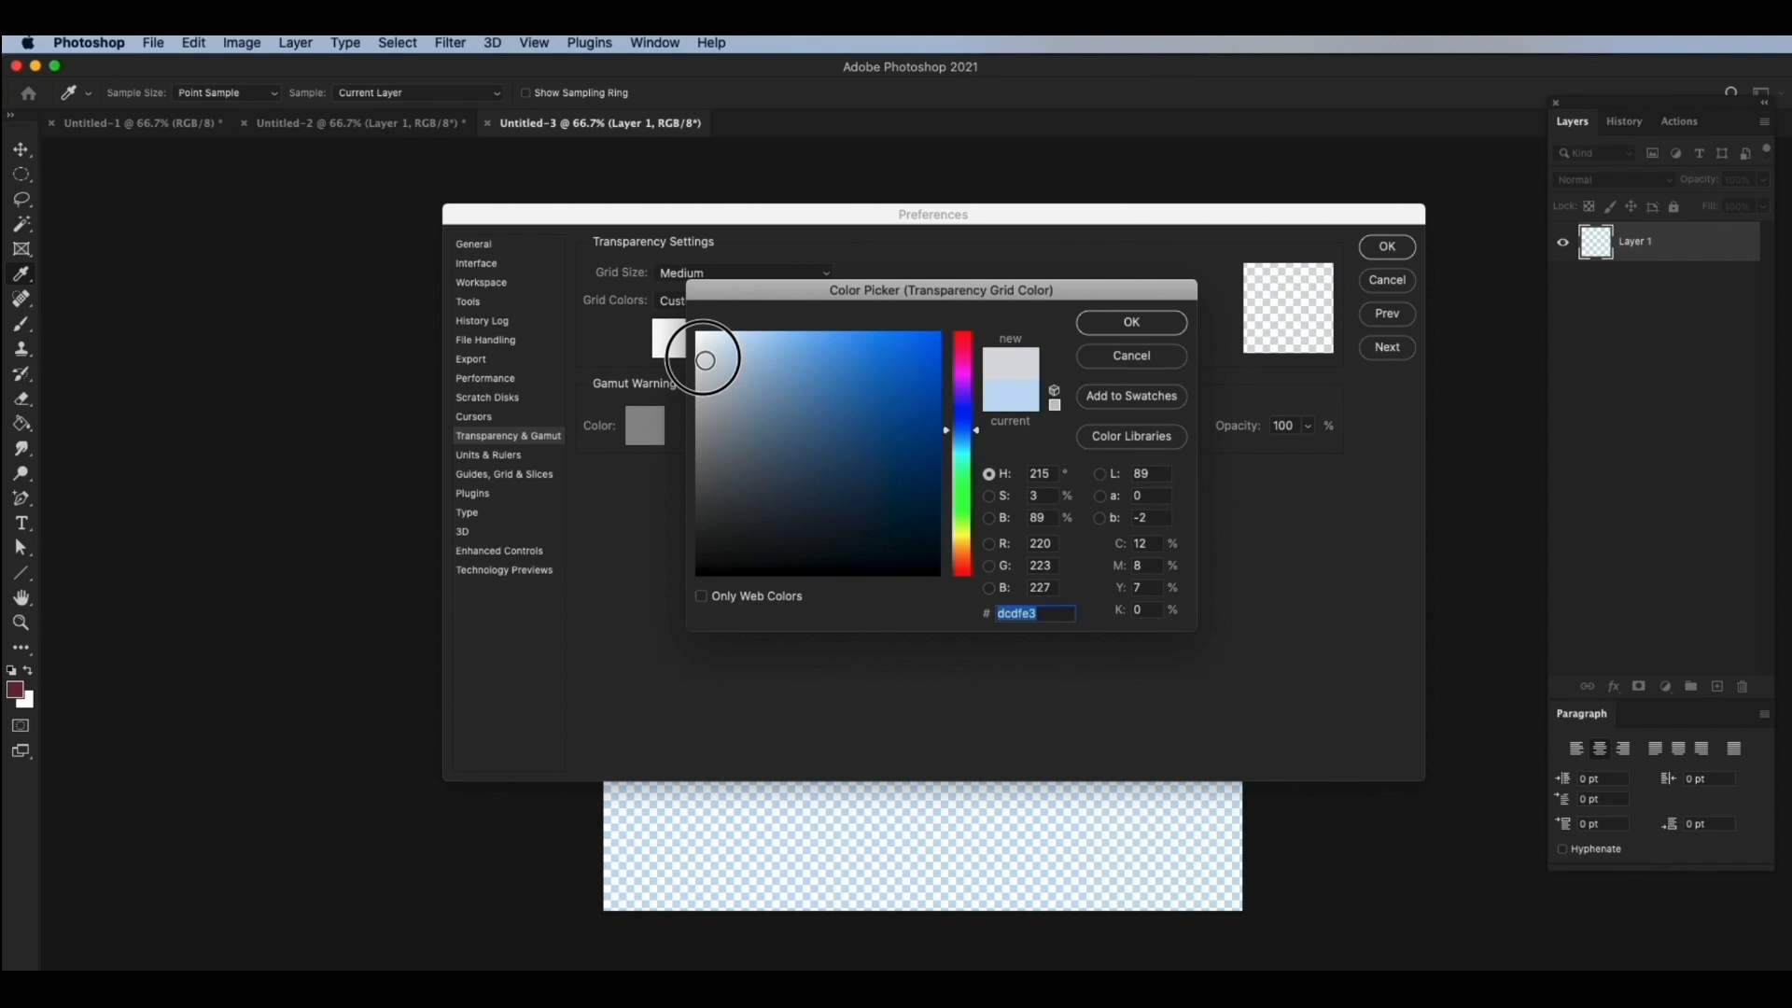
{"action": "left_click", "coordinate": [1129, 322]}
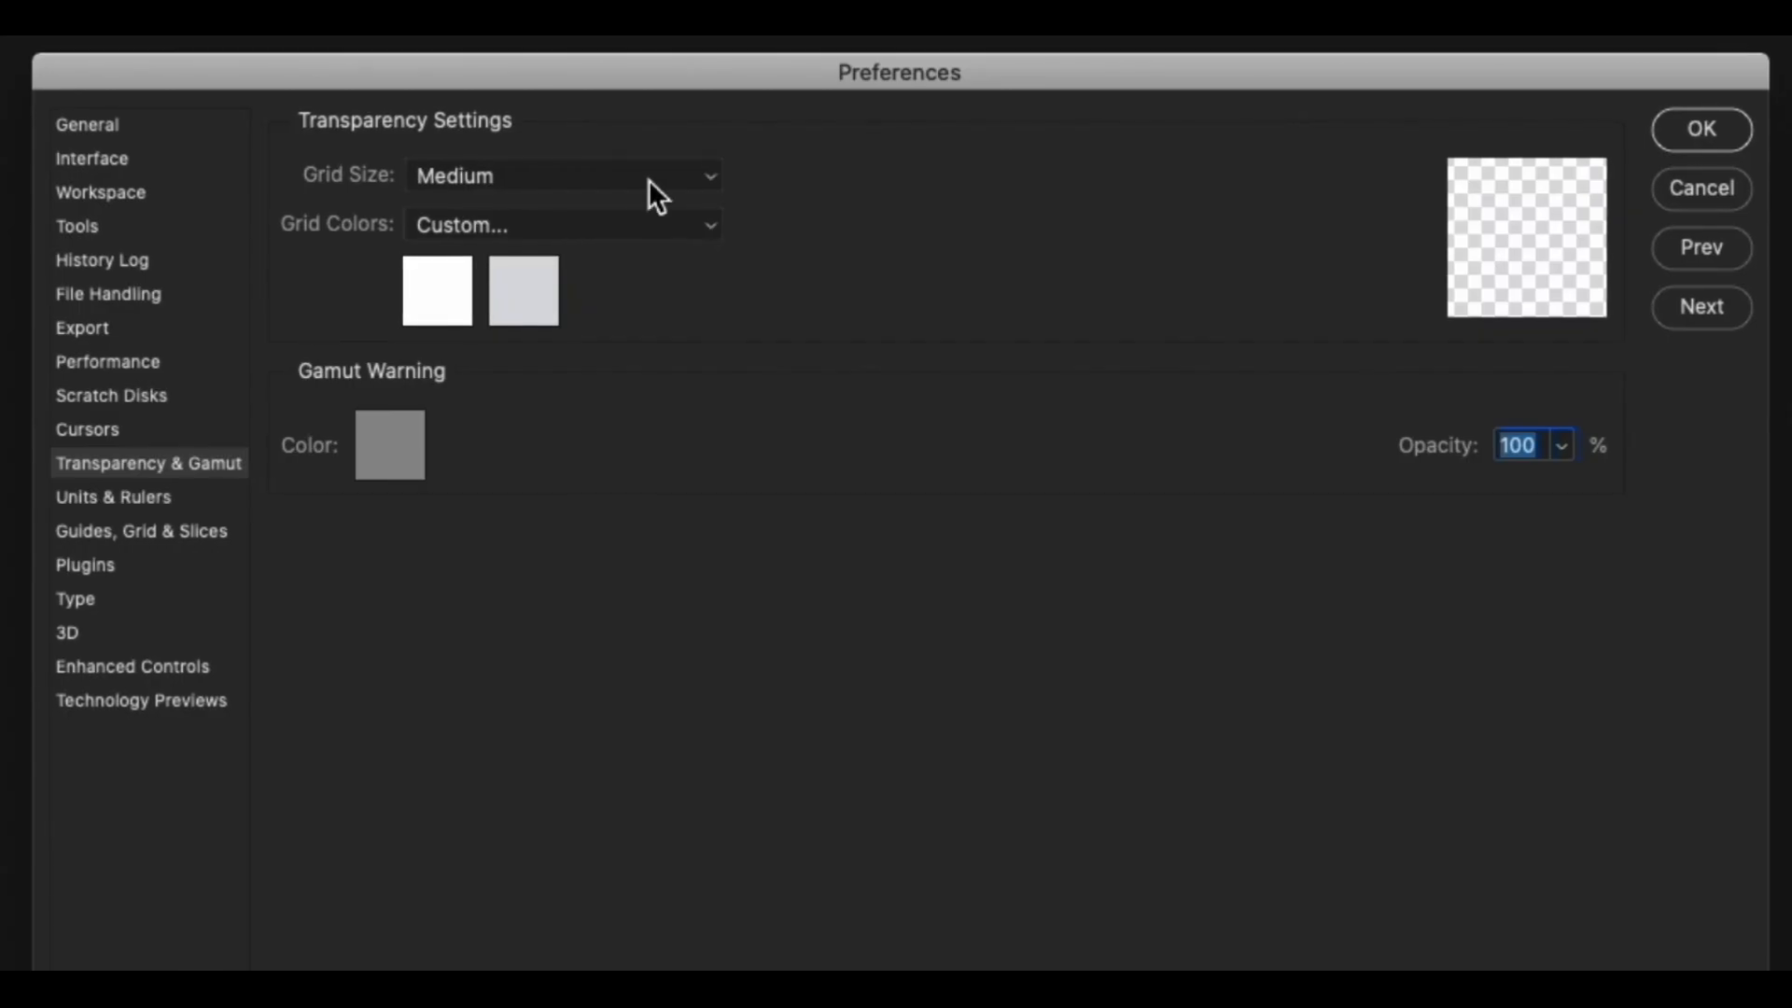
Show the rulers in the document and set the ruler units to Pixels in the Units & Rulers preferences.
{"action": "left_click", "coordinate": [483, 454]}
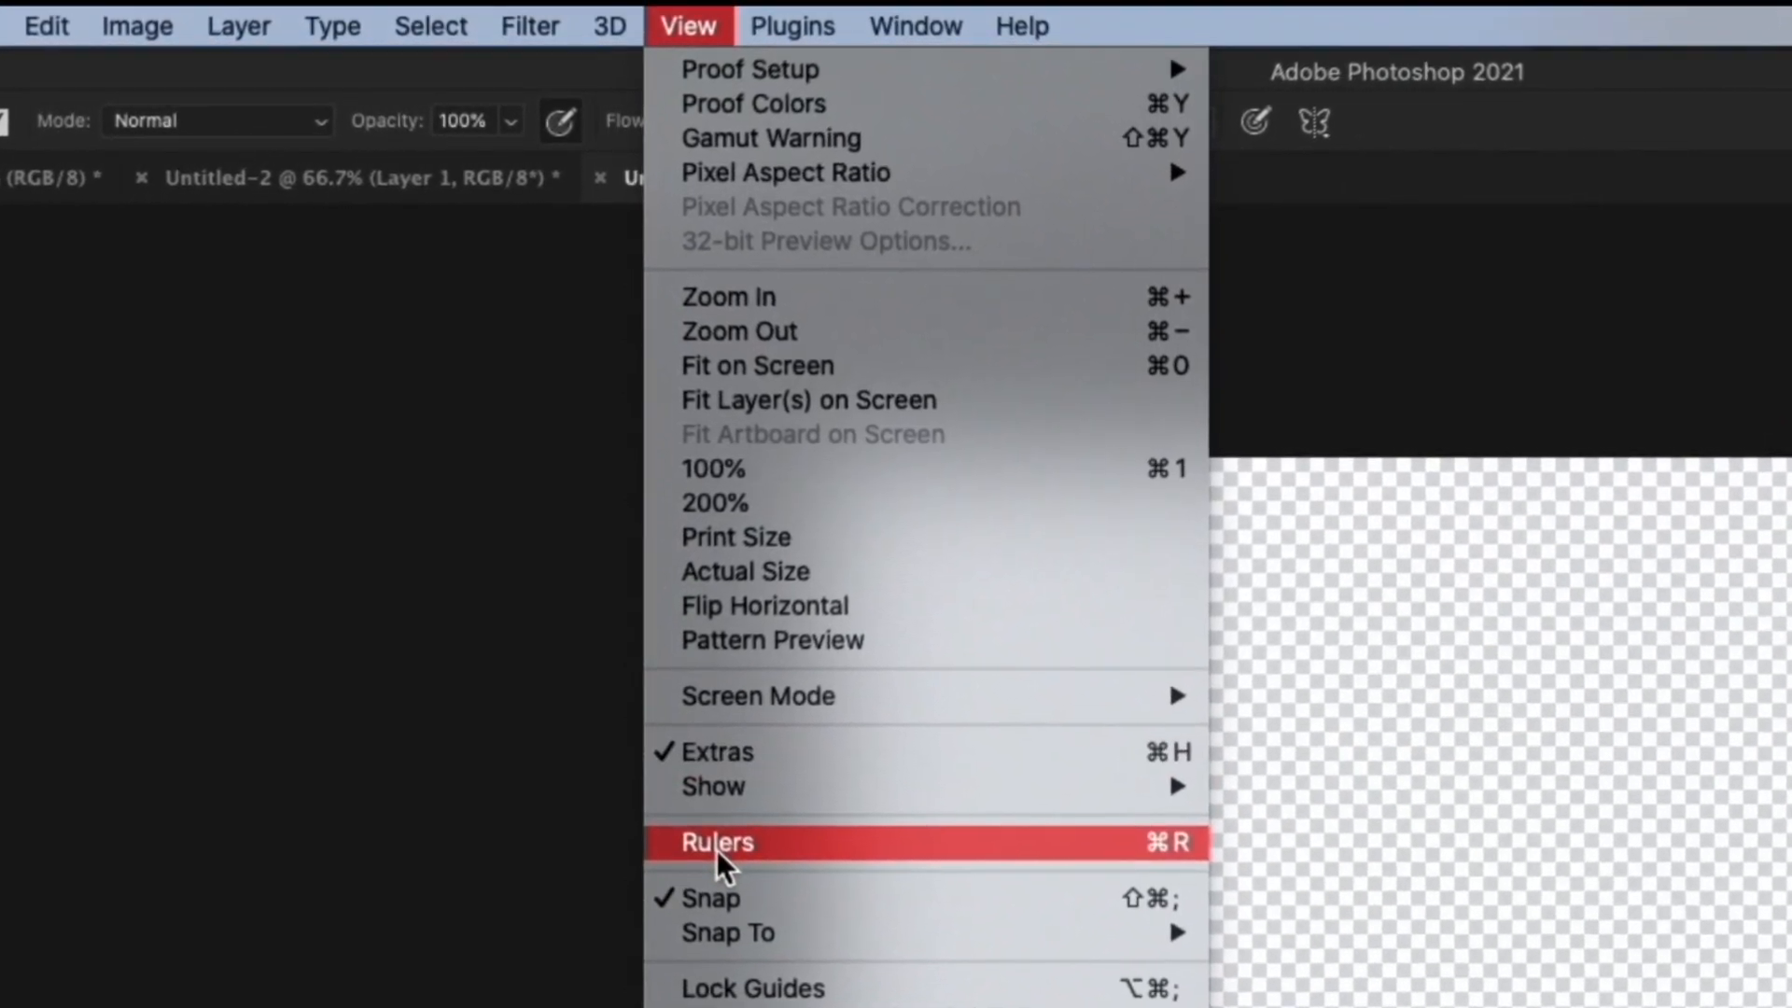
{"action": "left_click", "coordinate": [719, 862]}
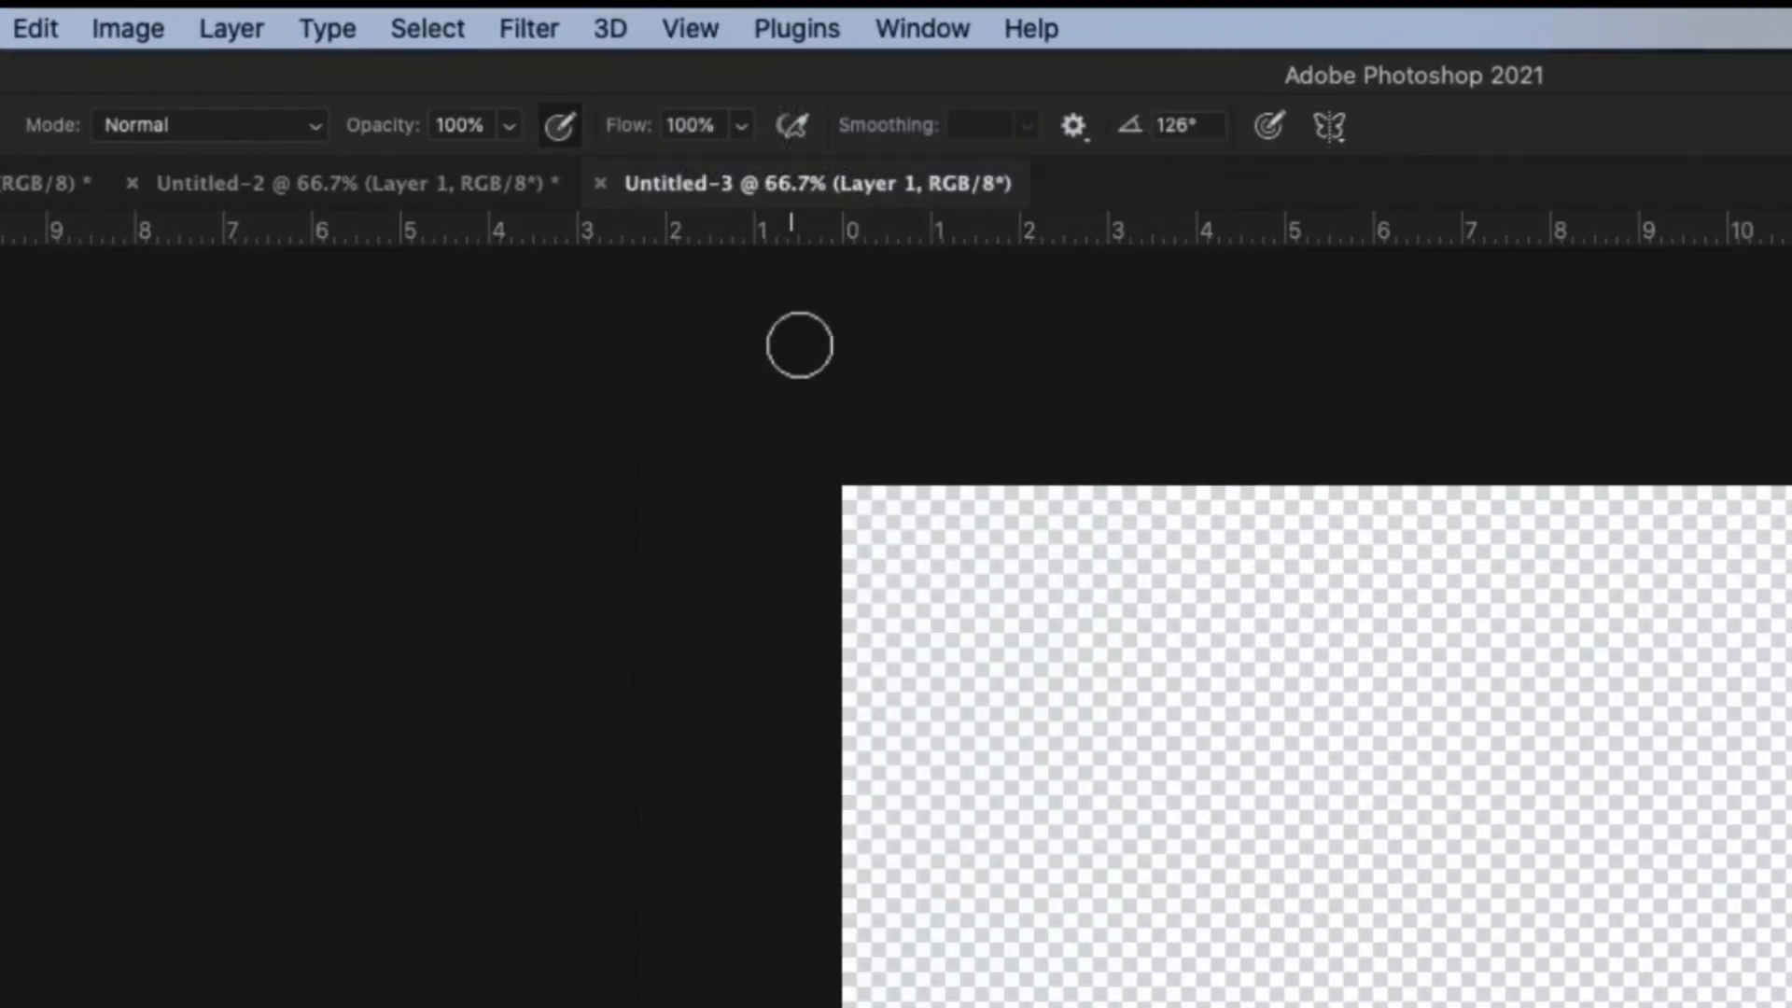
{"action": "double_click", "coordinate": [791, 241]}
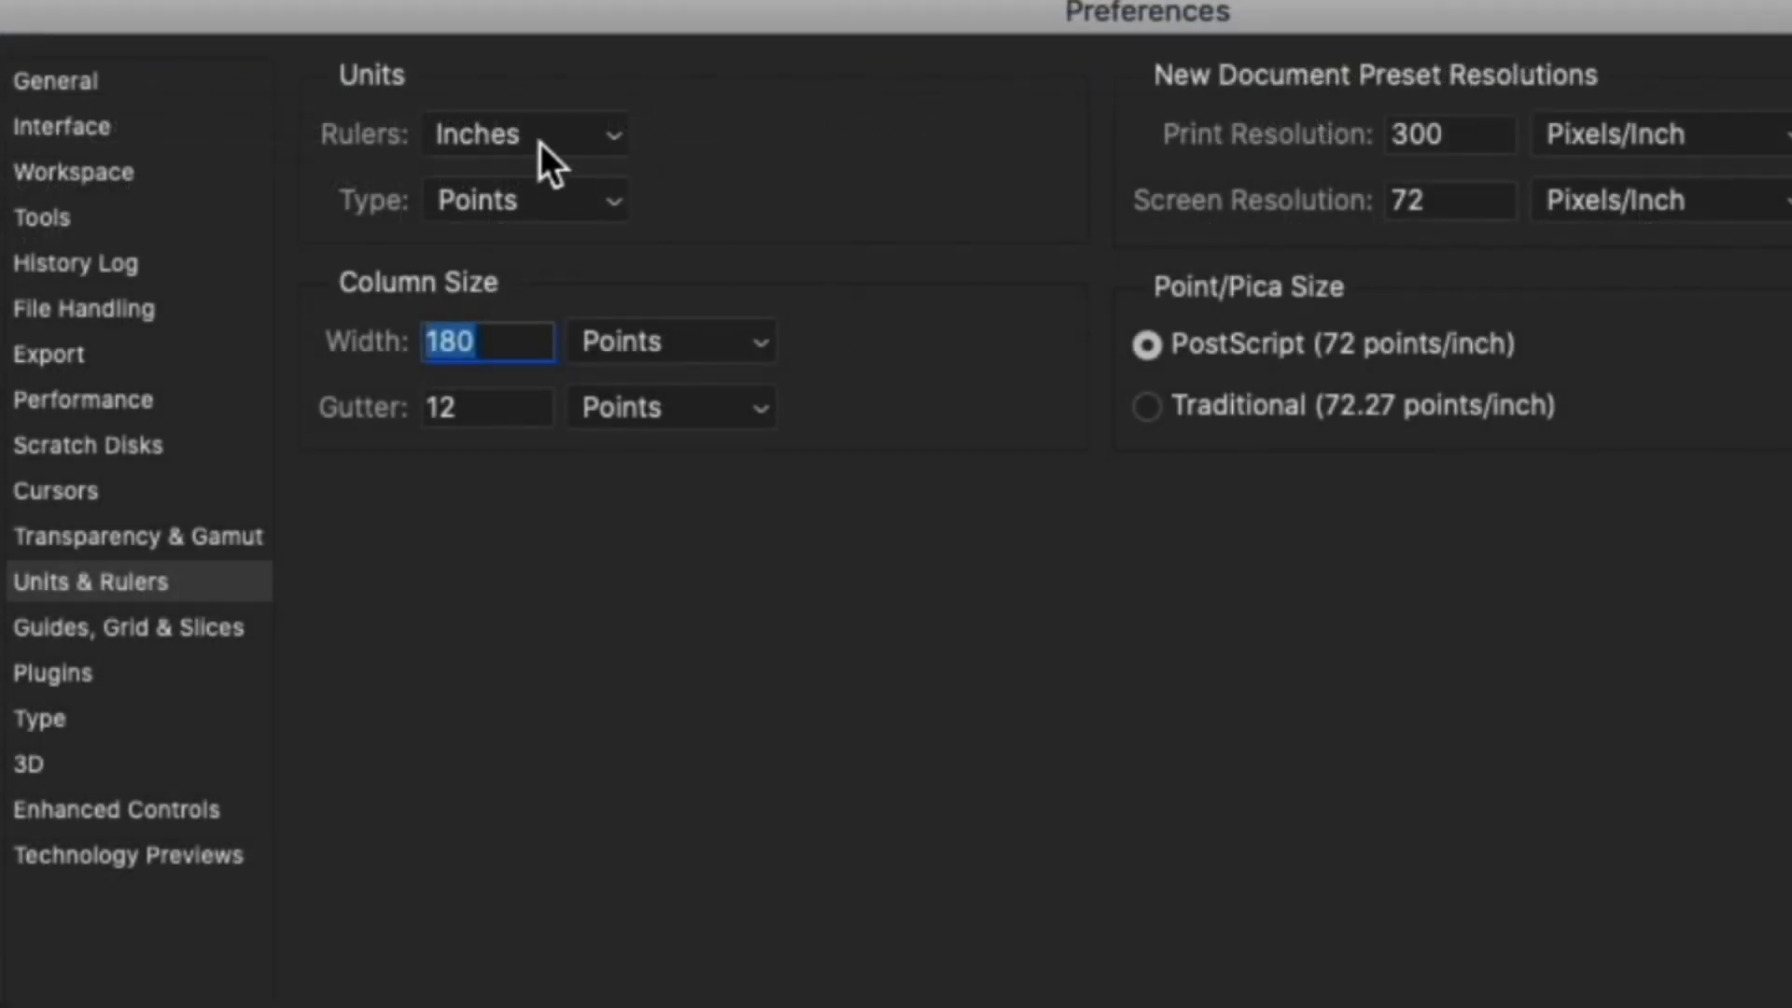
{"action": "left_click", "coordinate": [540, 142]}
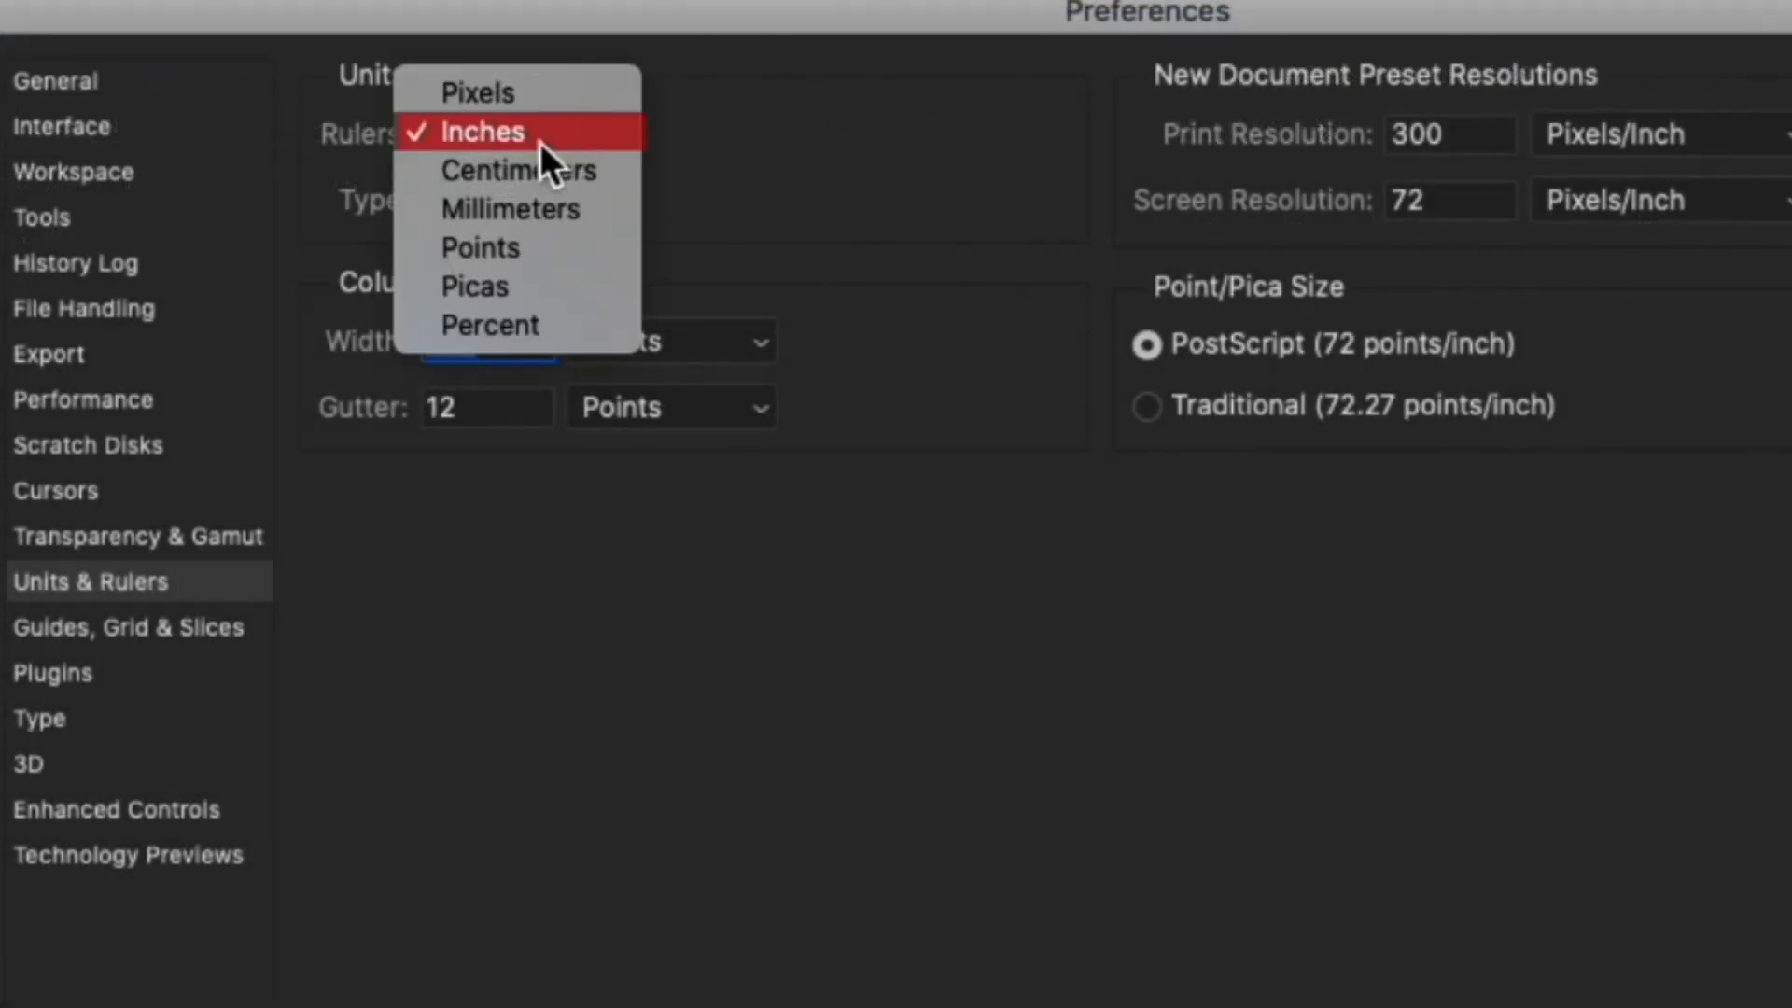
{"action": "left_click", "coordinate": [540, 99]}
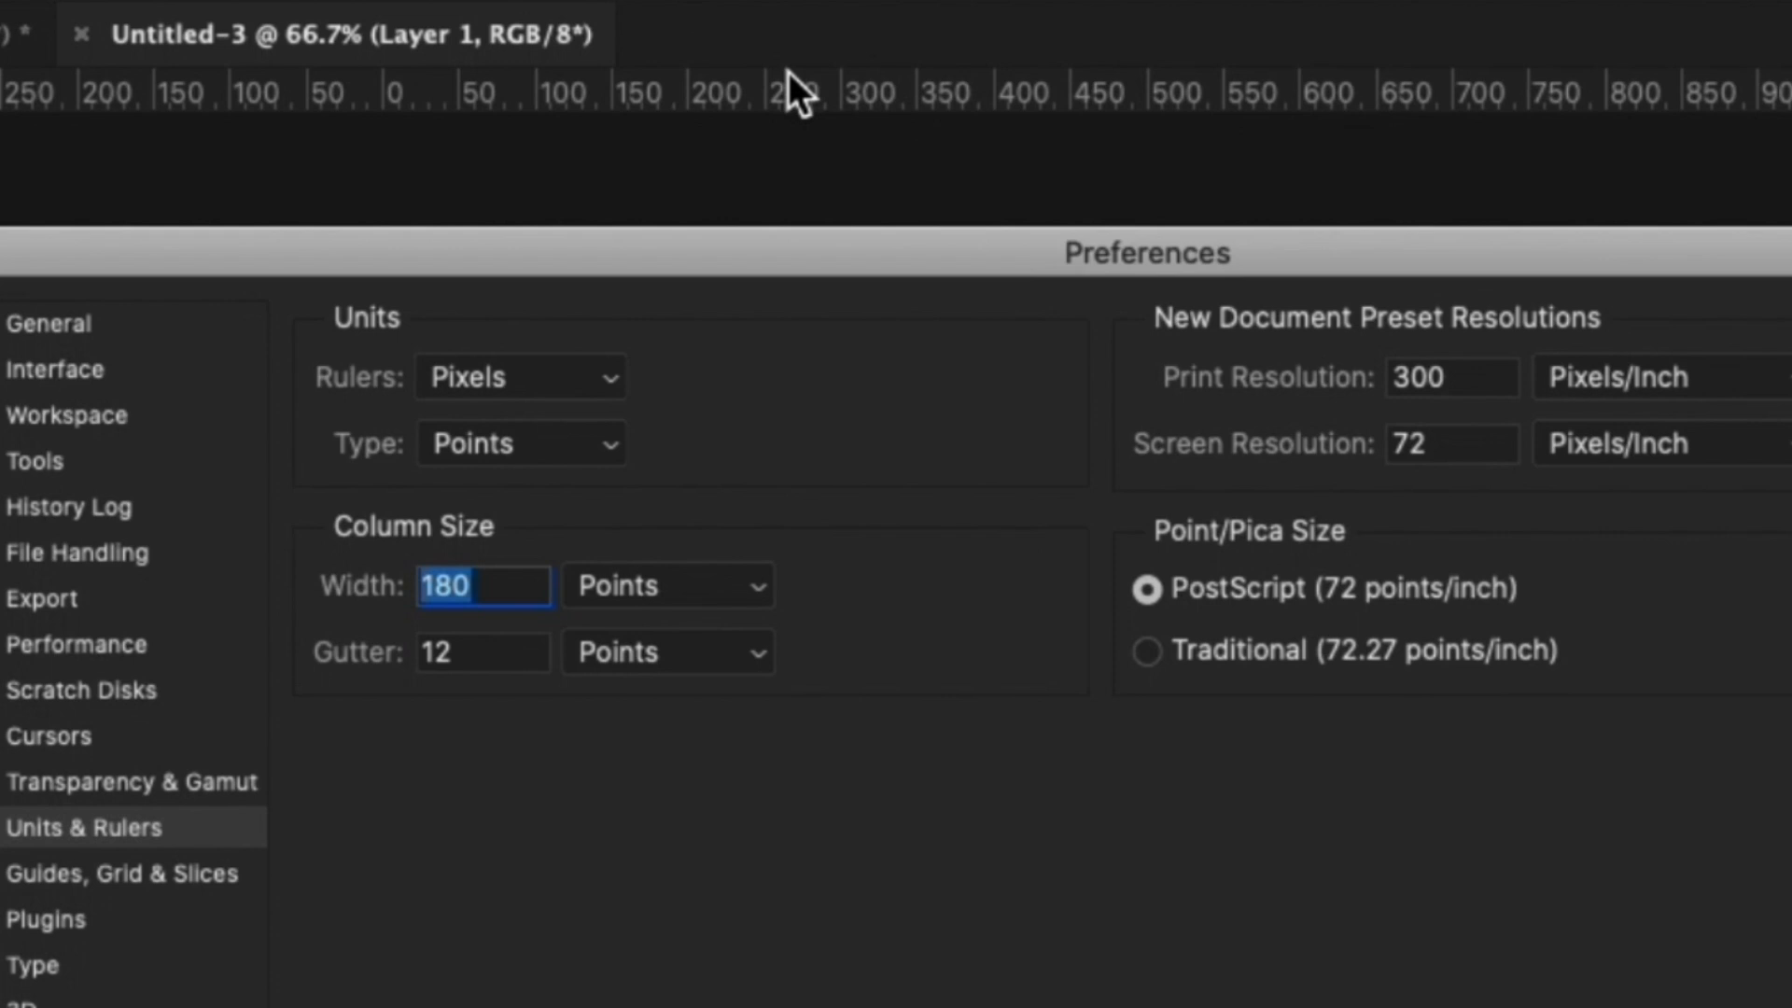
View the Guides, Grid & Slices preferences, and place horizontal guides at about 280 and 310 px and vertical guides at about 360 and 915 px.
{"action": "left_click", "coordinate": [163, 879]}
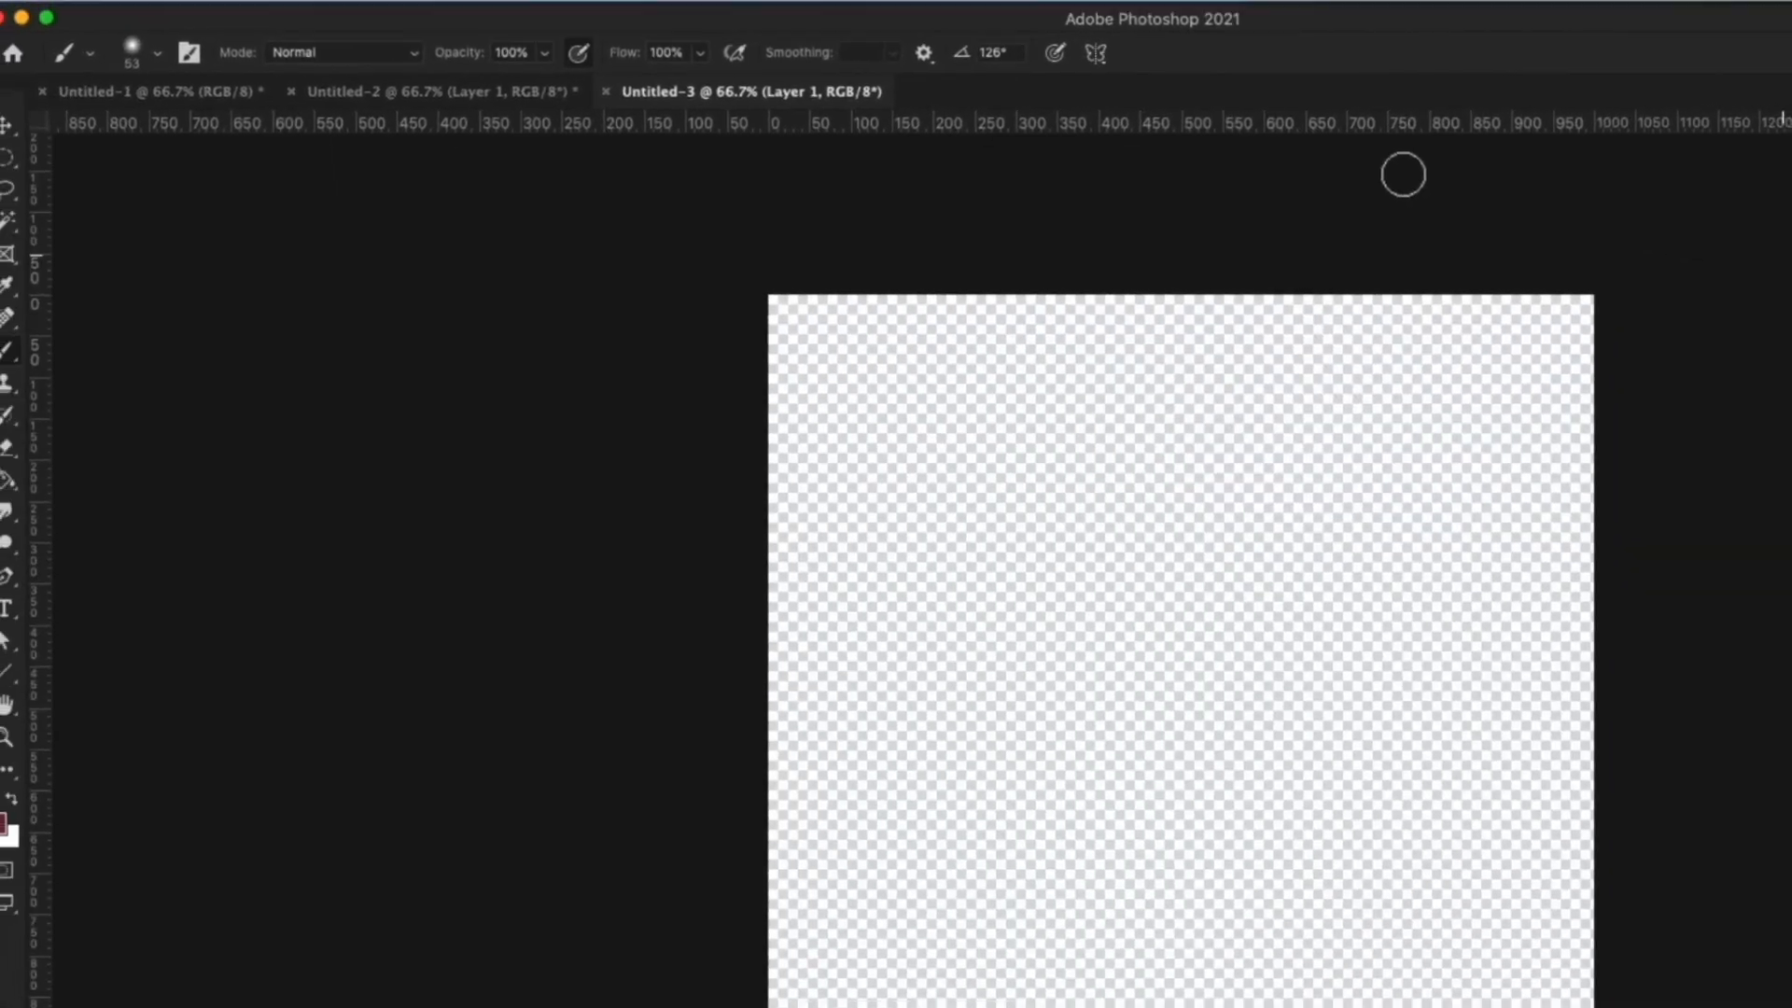
{"action": "left_click_drag", "start_coordinate": [1307, 130], "coordinate": [1363, 525]}
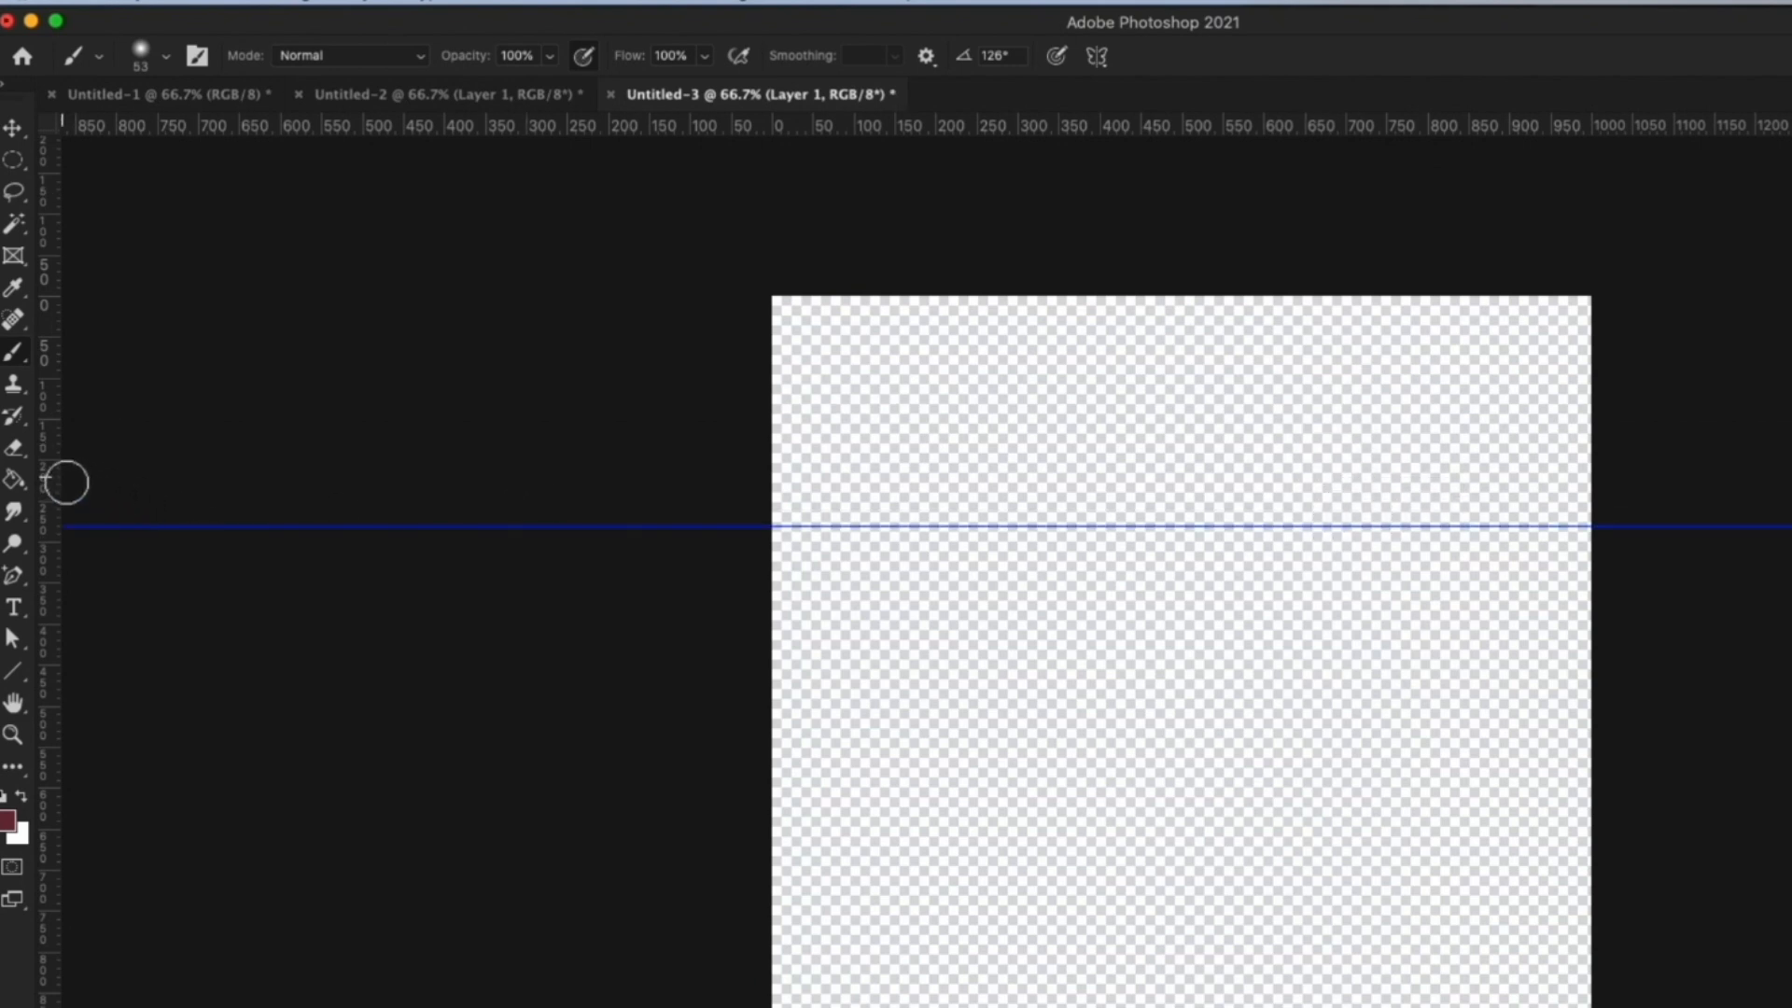
{"action": "left_click_drag", "start_coordinate": [52, 471], "coordinate": [1069, 548]}
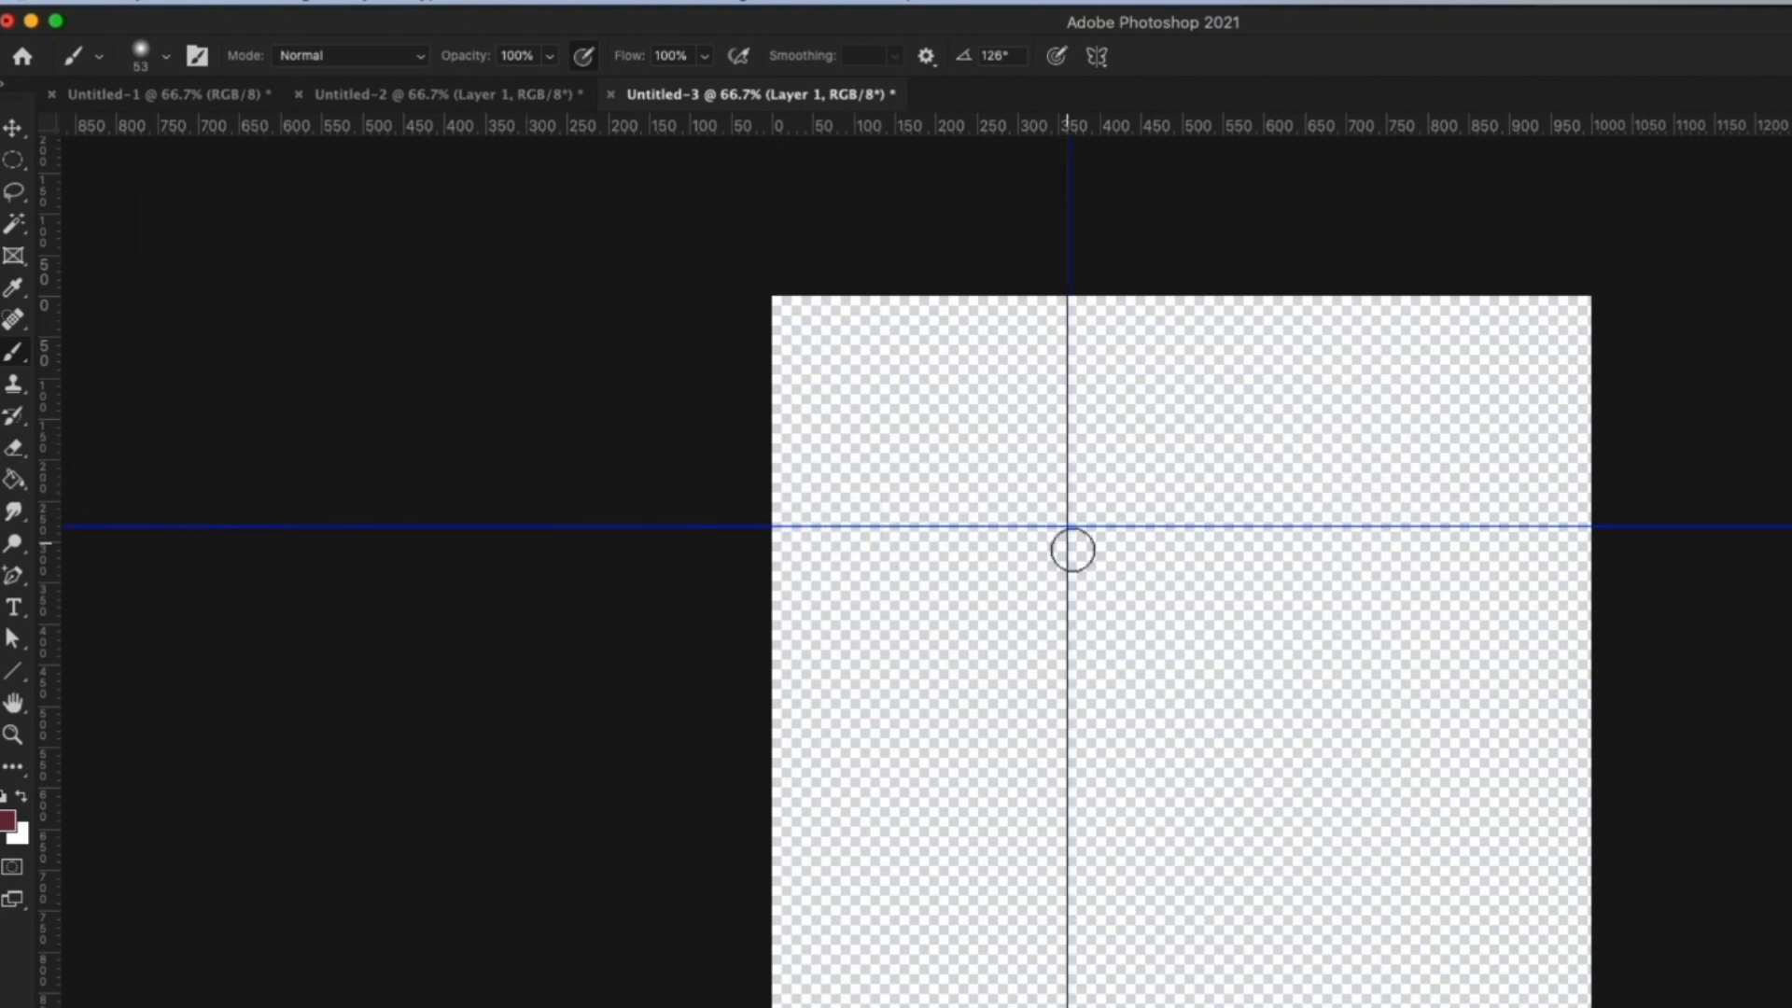
{"action": "left_click_drag", "start_coordinate": [1170, 119], "coordinate": [1148, 553]}
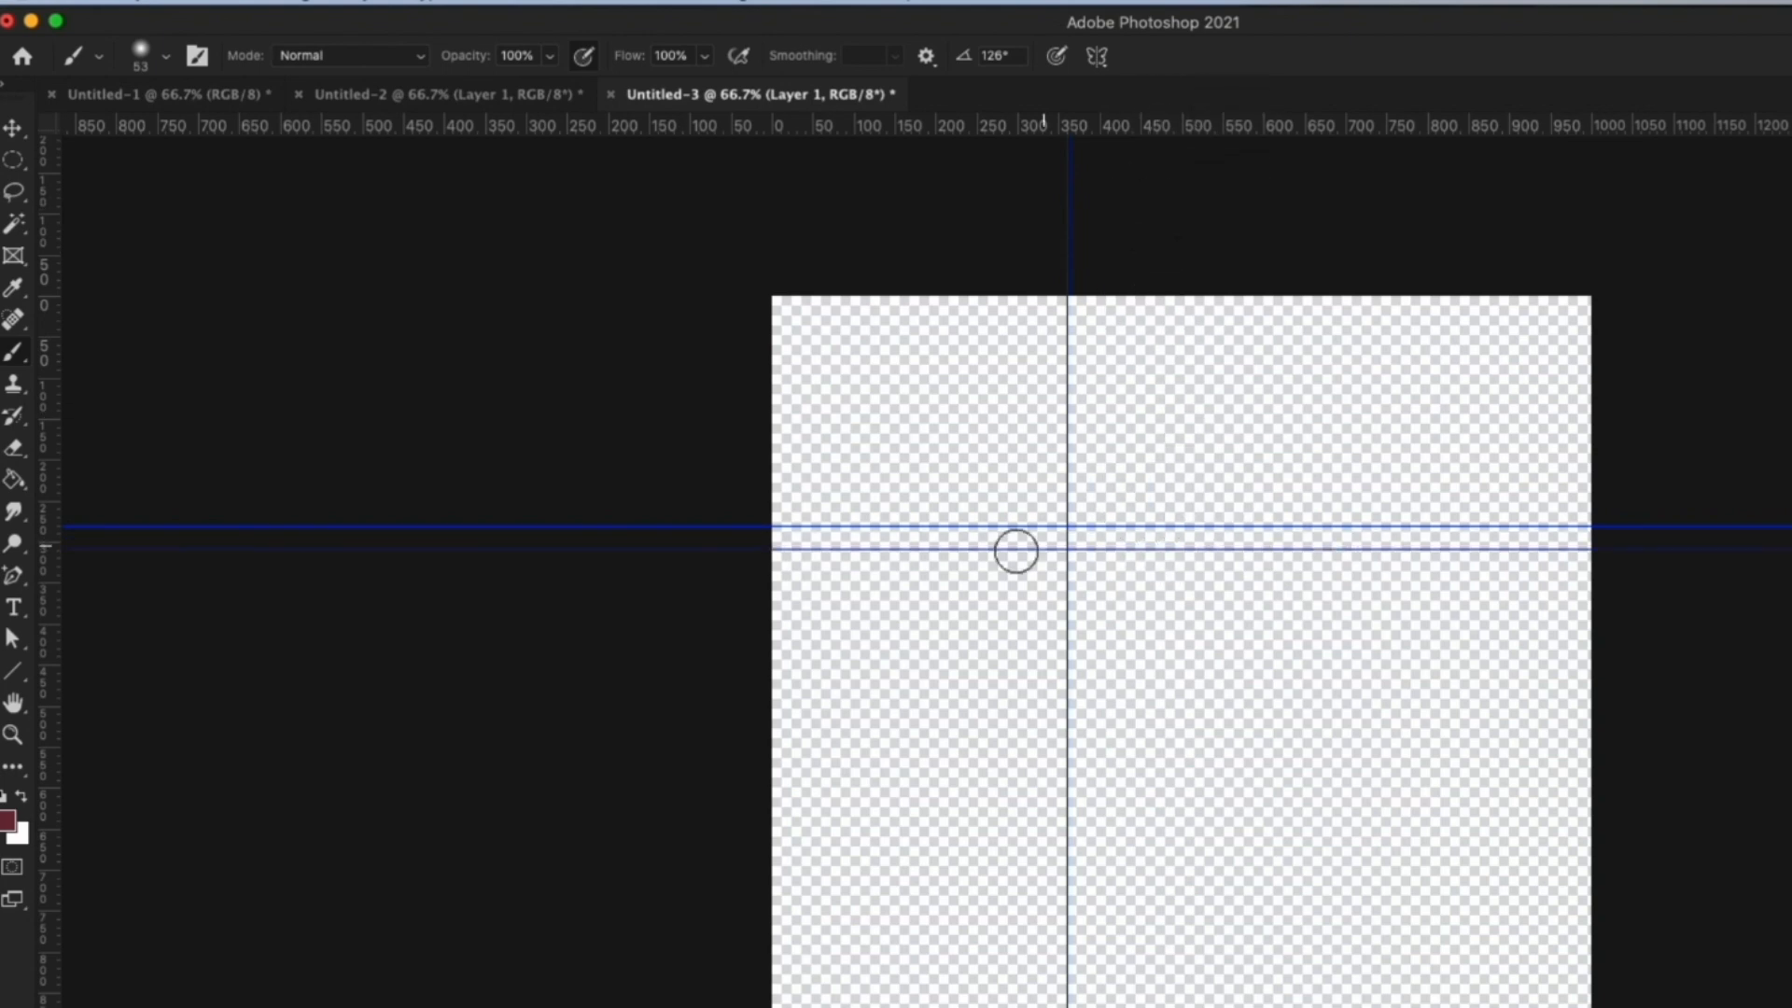
{"action": "left_click_drag", "start_coordinate": [52, 600], "coordinate": [1523, 684]}
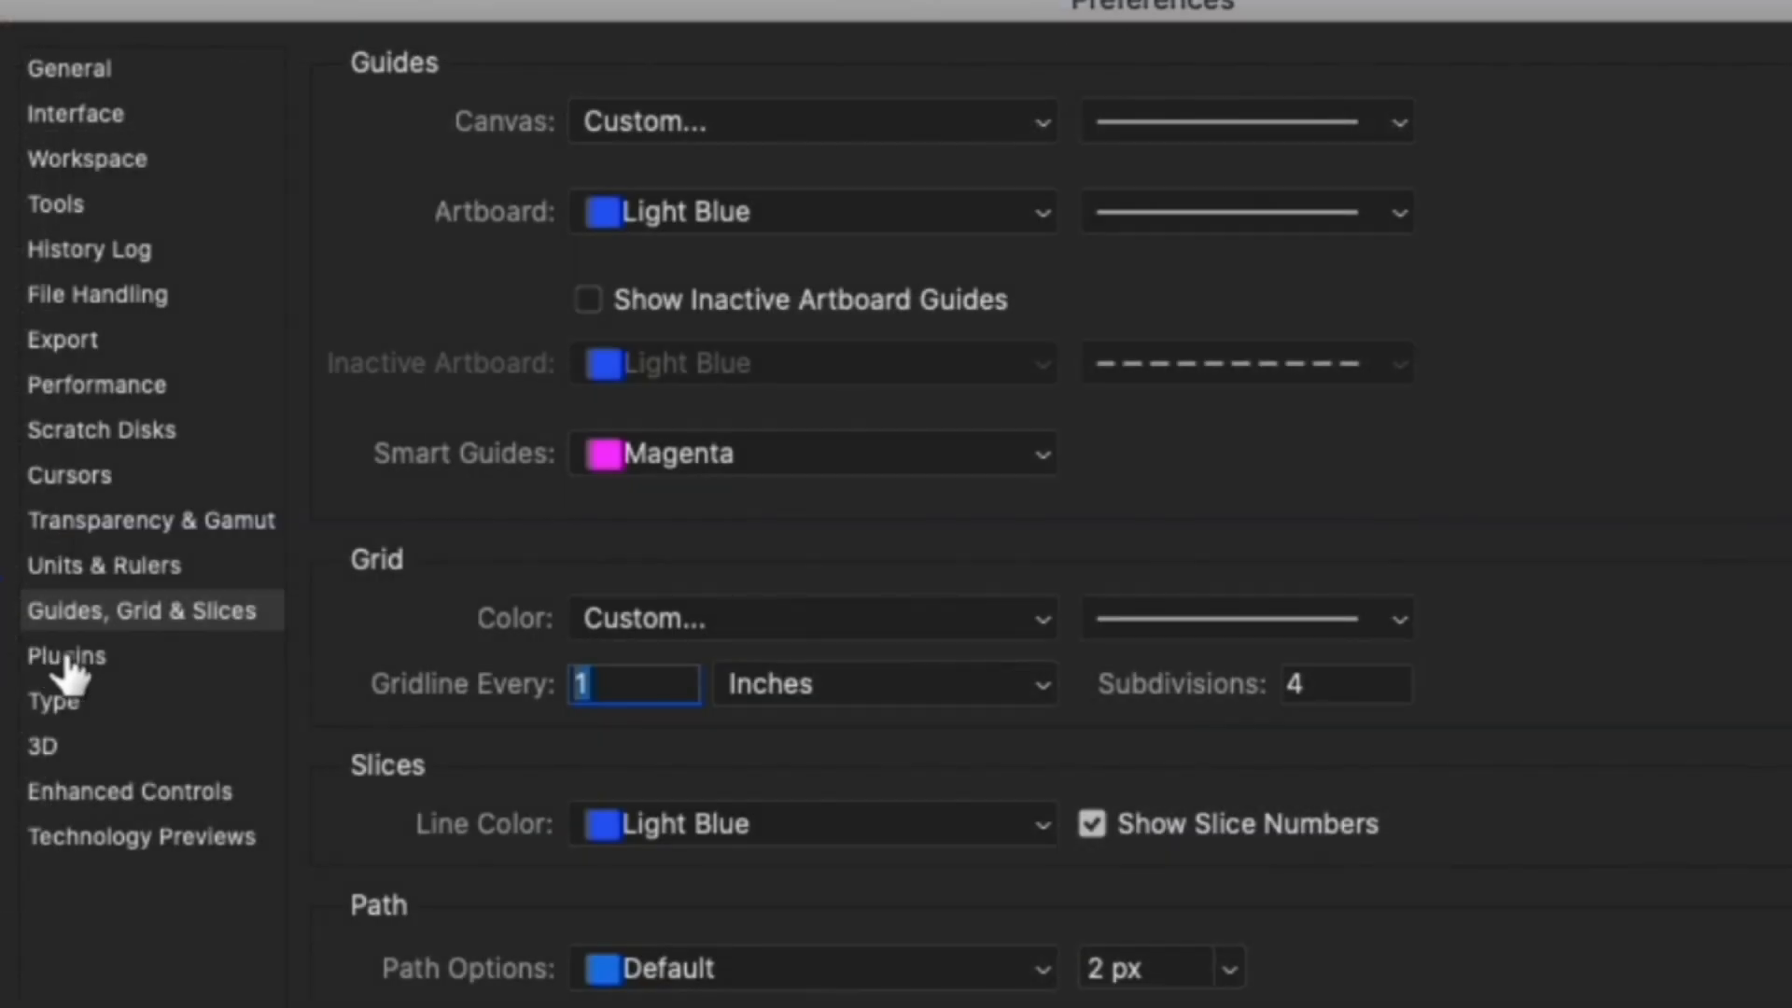
Review the Plugins preferences and the Type preferences.
{"action": "left_click", "coordinate": [73, 659]}
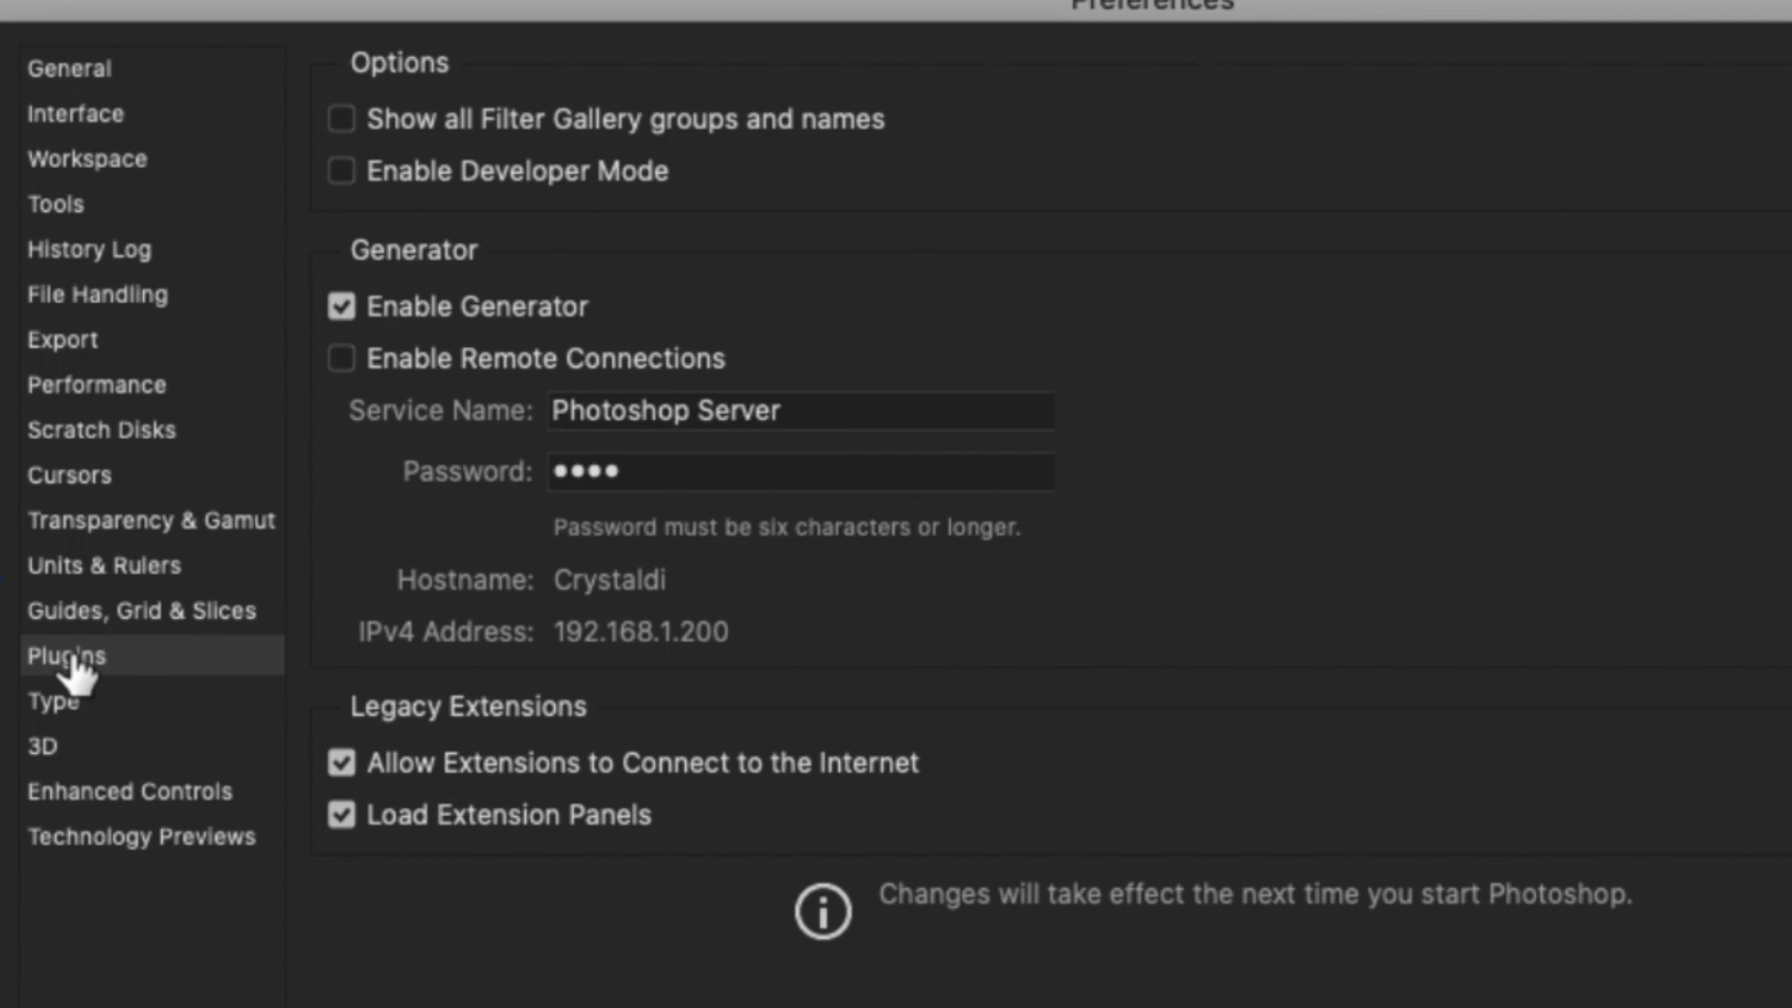
{"action": "left_click", "coordinate": [79, 714]}
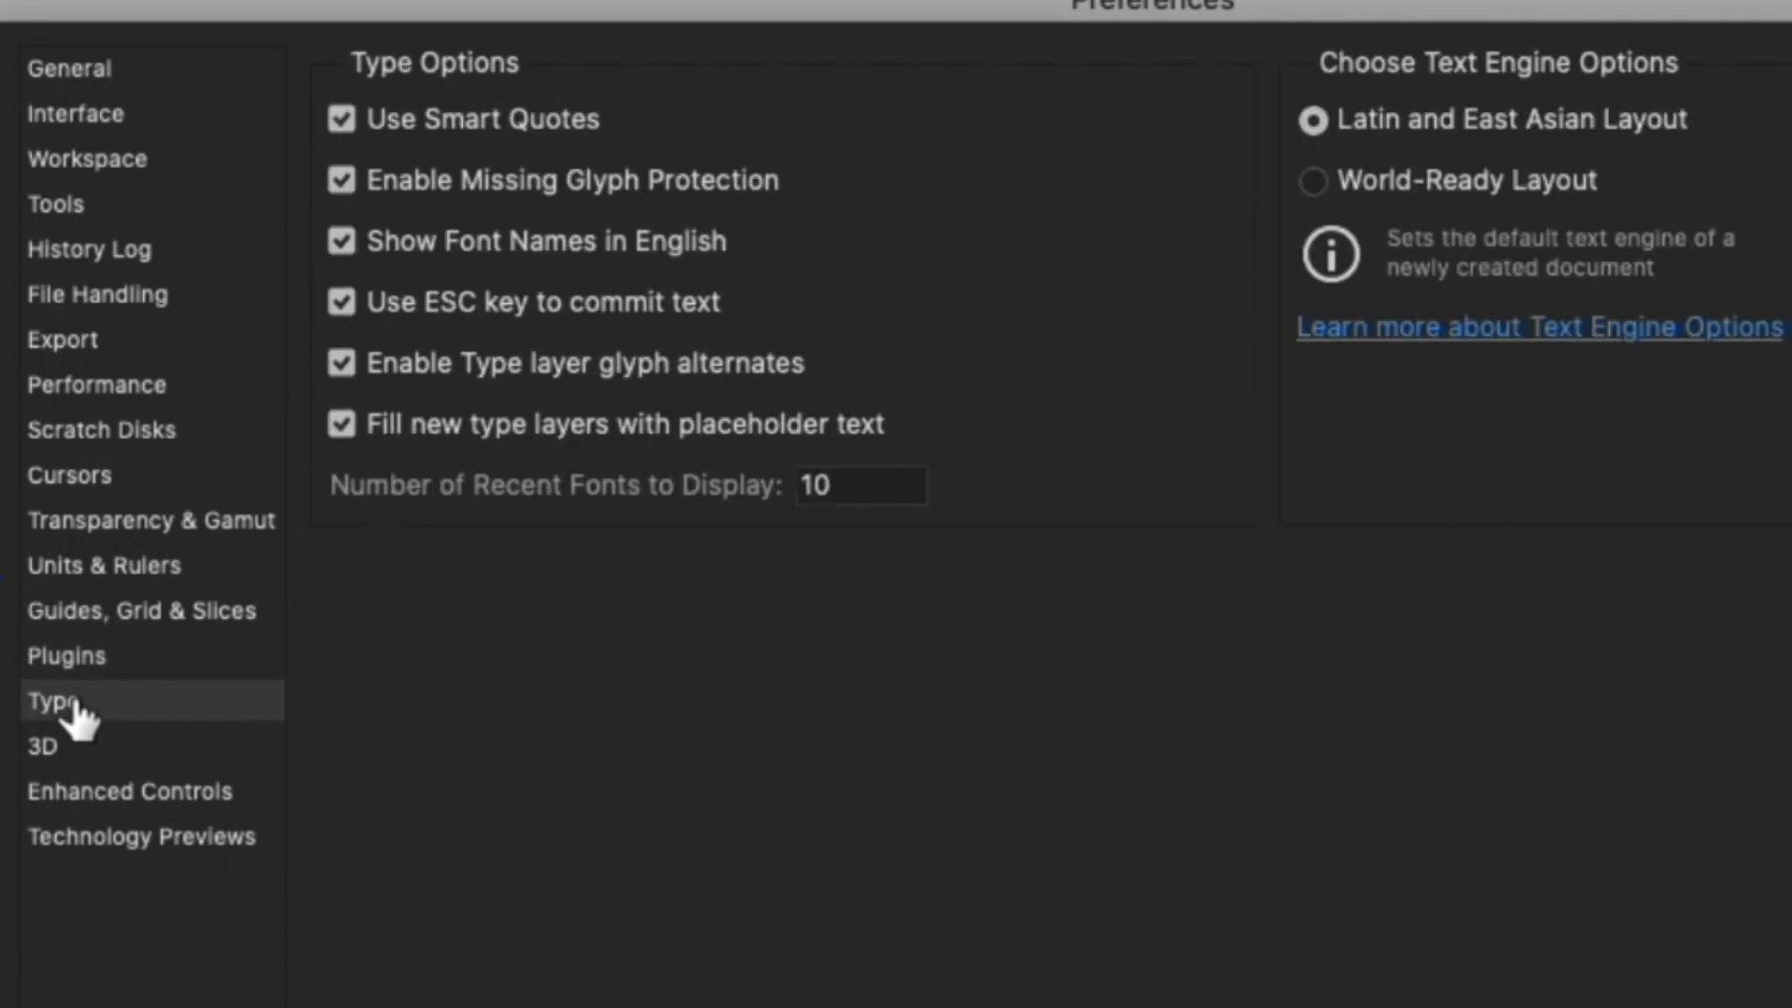